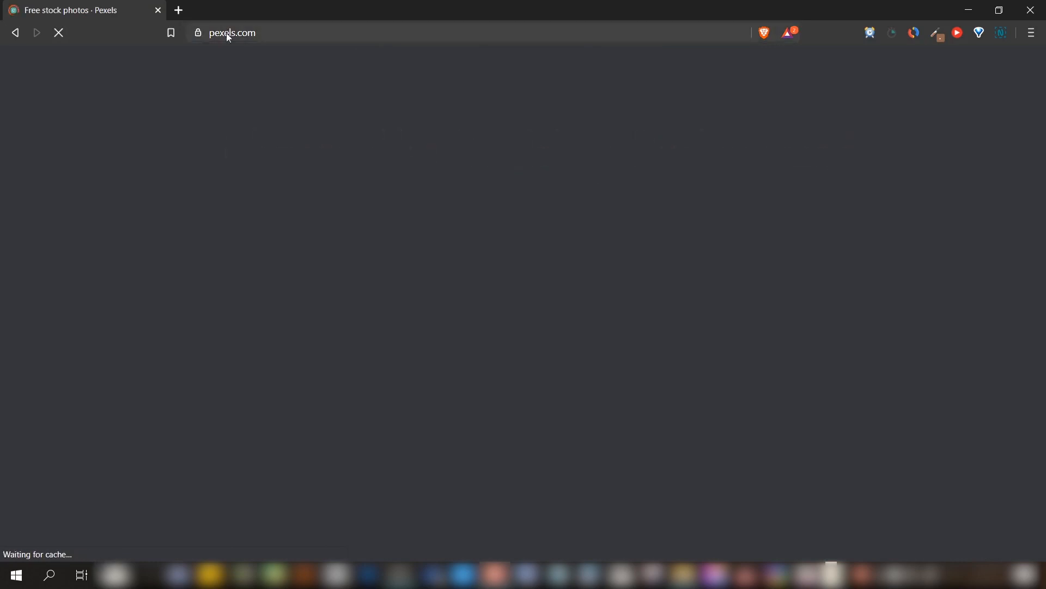
# Step: Open pixabay.com and search its images for "illustration"
pyautogui.click(226, 33)
pyautogui.write('pixabay.com')
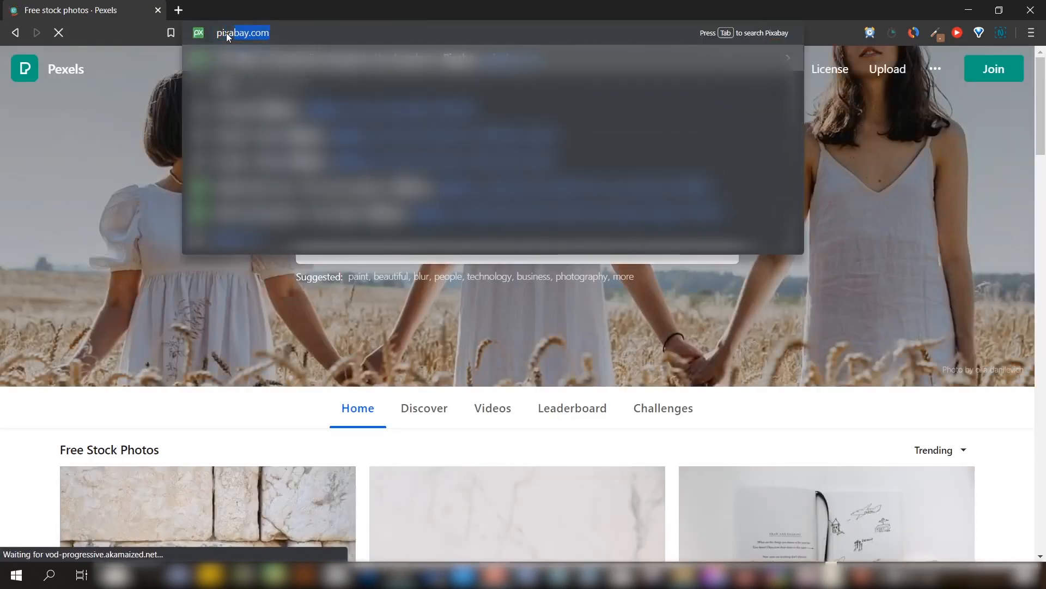
pyautogui.press('Return')
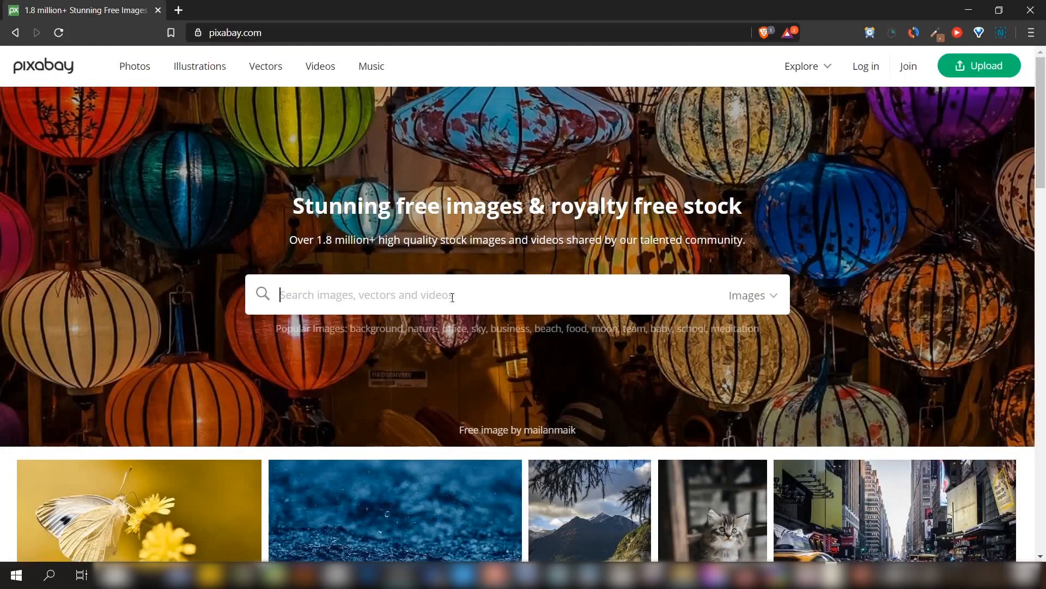
pyautogui.click(453, 297)
pyautogui.write('illusr')
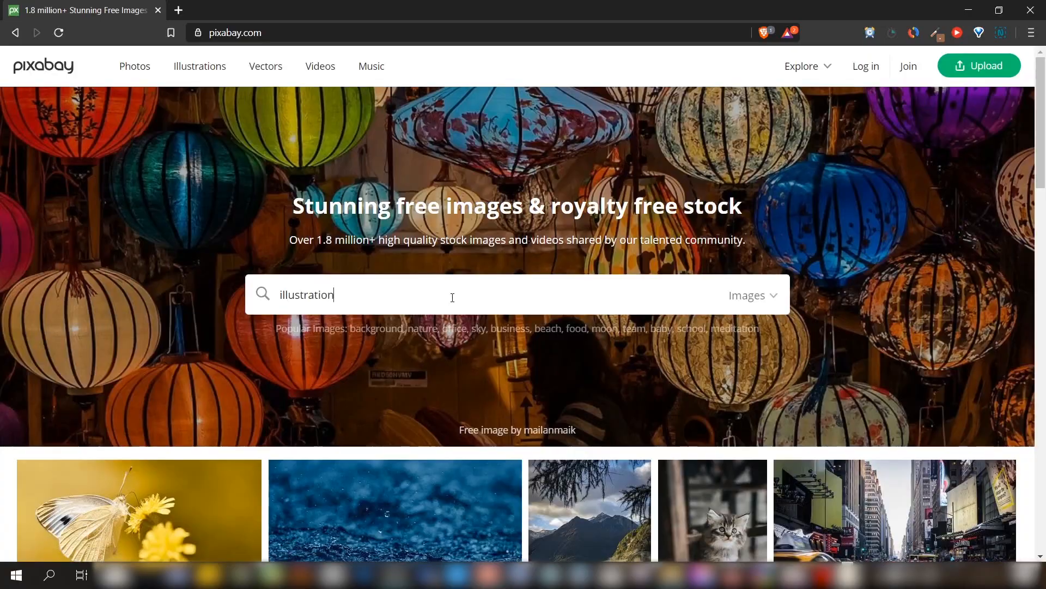
pyautogui.press('Return')
# Step: Open the Illustration Christmas Background, Color Triangle Geometric and Winter Illustration Hills results in separate new tabs
pyautogui.middleClick(423, 305)
pyautogui.scroll(-7, 423, 287)
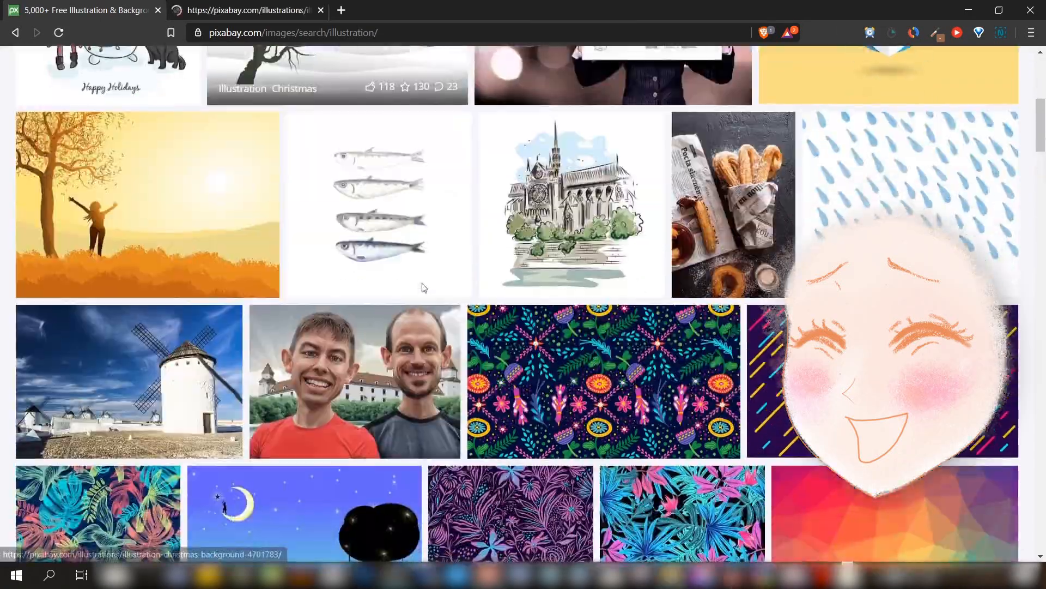
pyautogui.scroll(-4, 521, 230)
pyautogui.middleClick(520, 230)
pyautogui.scroll(-20, 520, 231)
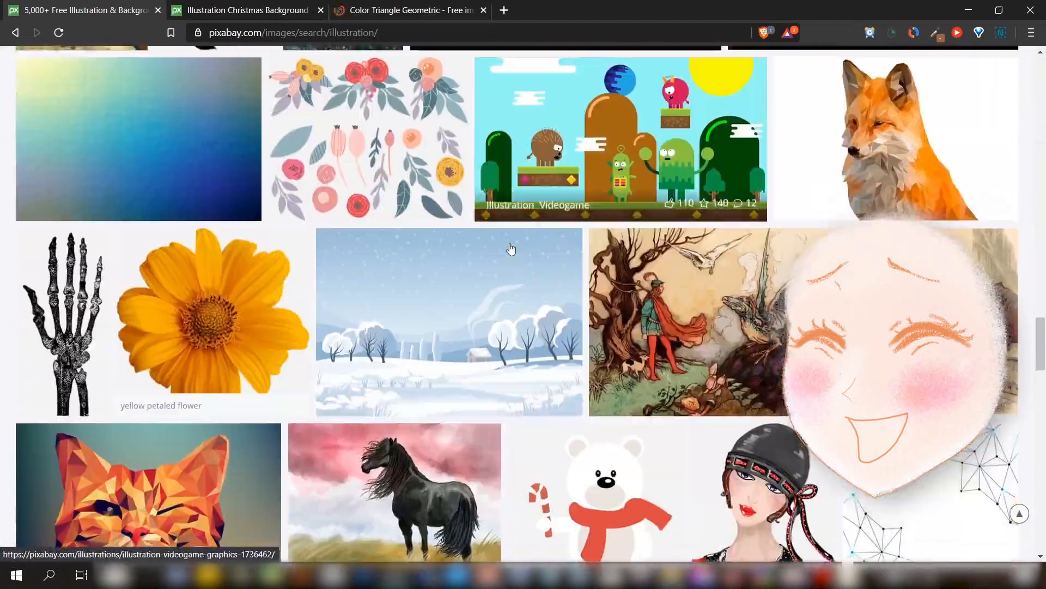
pyautogui.scroll(-15, 510, 246)
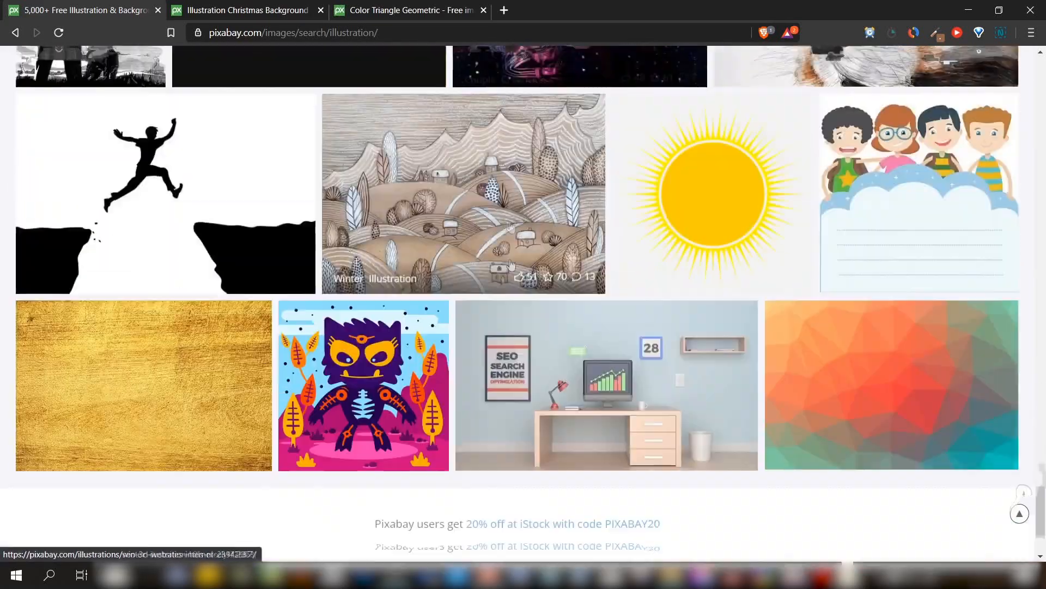
pyautogui.middleClick(509, 246)
# Step: Download the Color Triangle Geometric illustration as a 1280×853 PNG, completing the traffic lights robot check
pyautogui.click(287, 7)
pyautogui.scroll(-1, 472, 292)
pyautogui.click(860, 187)
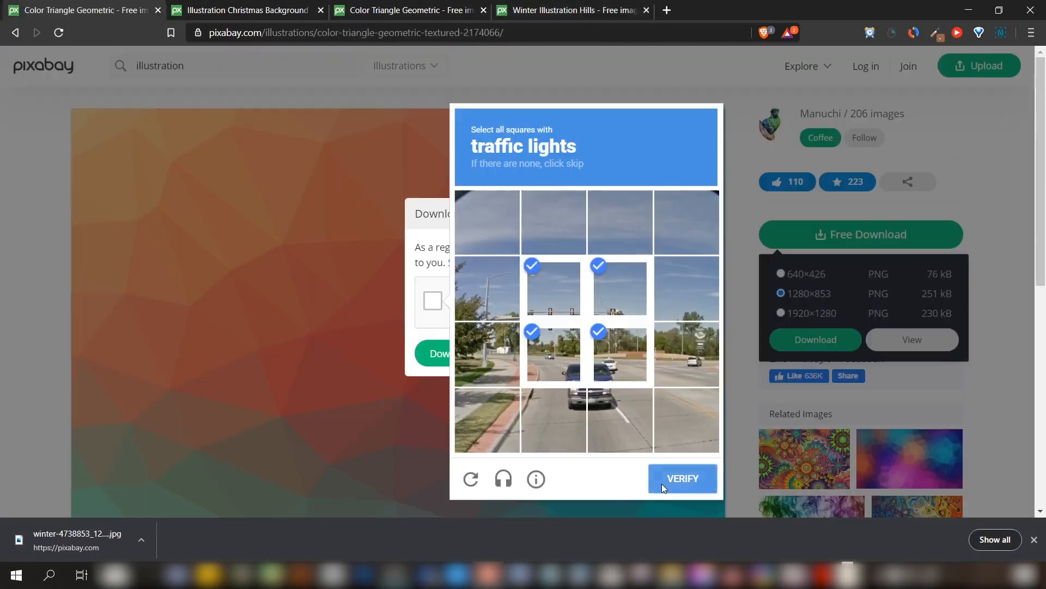
pyautogui.click(662, 481)
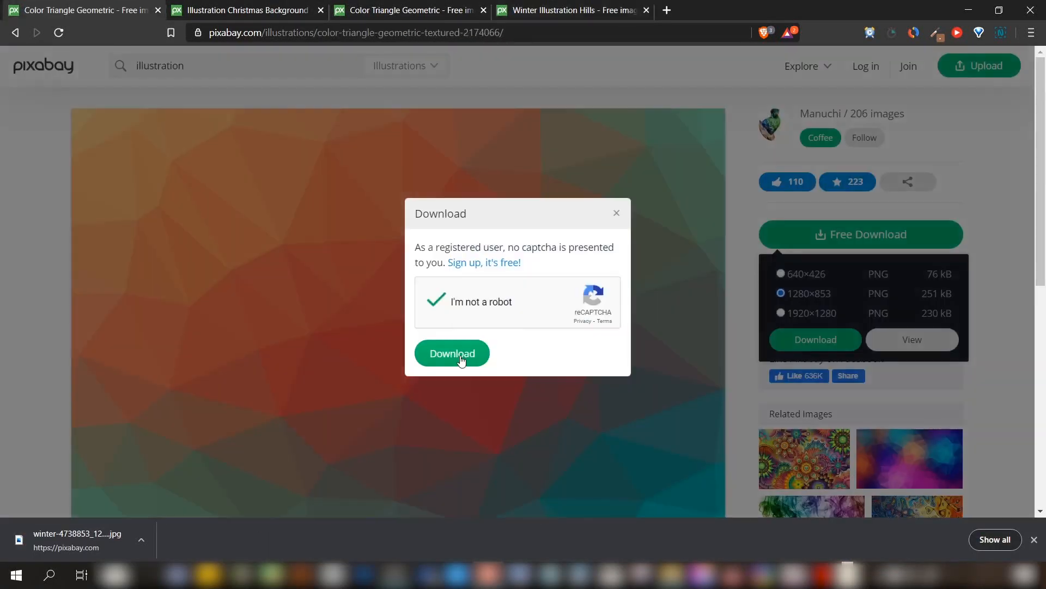
pyautogui.click(455, 352)
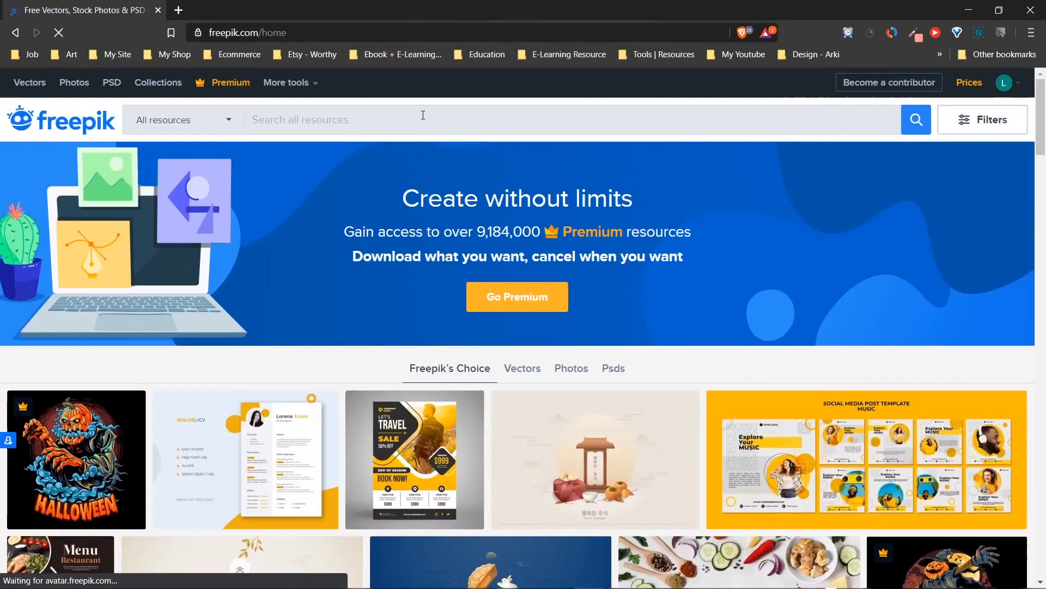
# Step: Search Freepik for clouds and browse the sky backgrounds in the aesthetics collection
pyautogui.write('clouds')
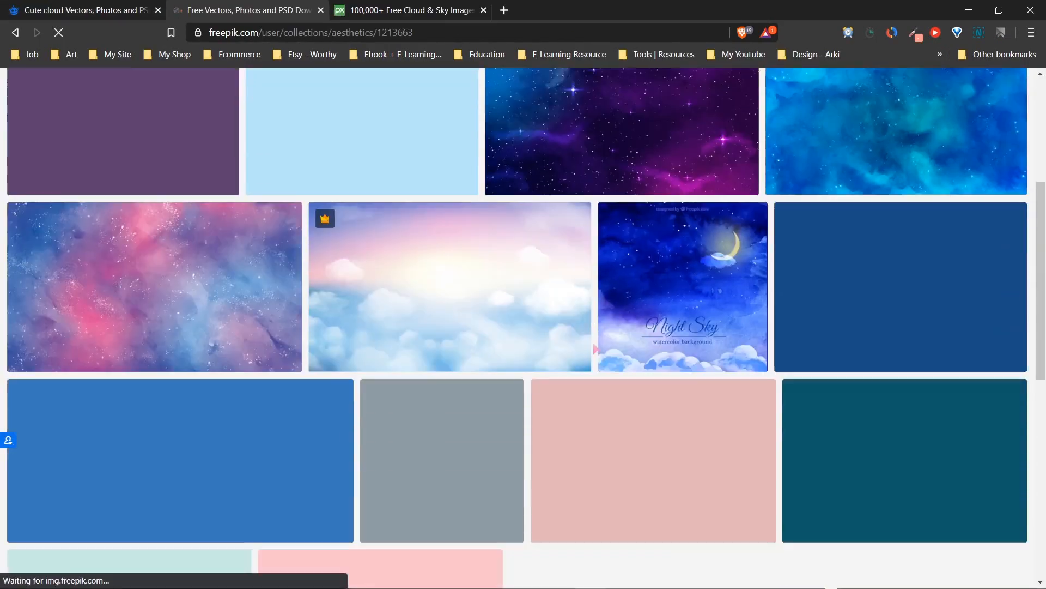
pyautogui.scroll(-4, 596, 349)
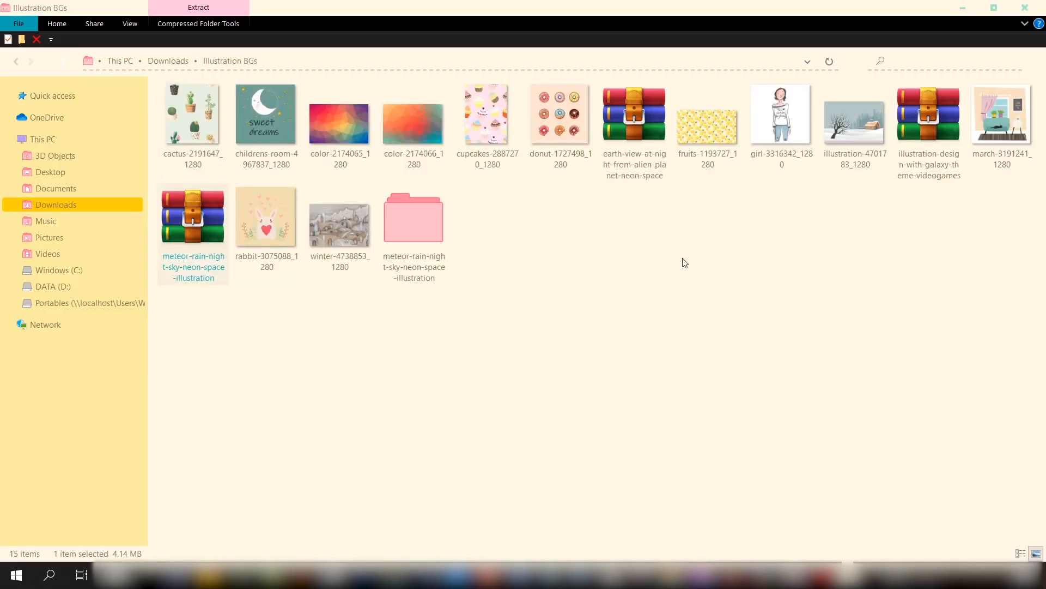
# Step: Extract the downloaded archives in the Illustration BGs folder into their own subfolders
pyautogui.rightClick(708, 123)
pyautogui.rightClick(194, 218)
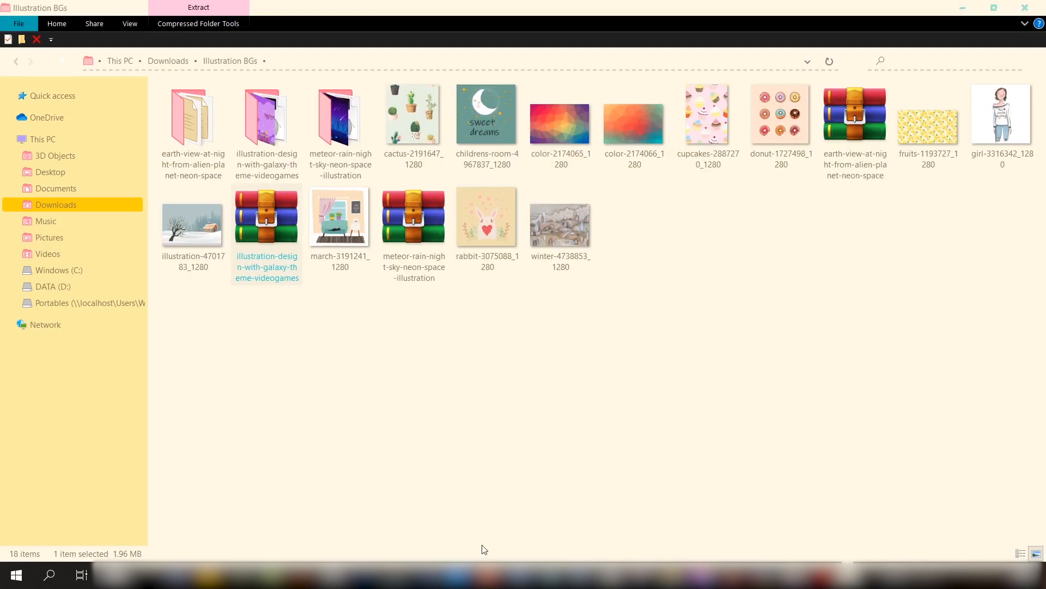
# Step: Delete the three extracted subfolders and the three archives from Illustration BGs, keeping only the image files
pyautogui.click(193, 117)
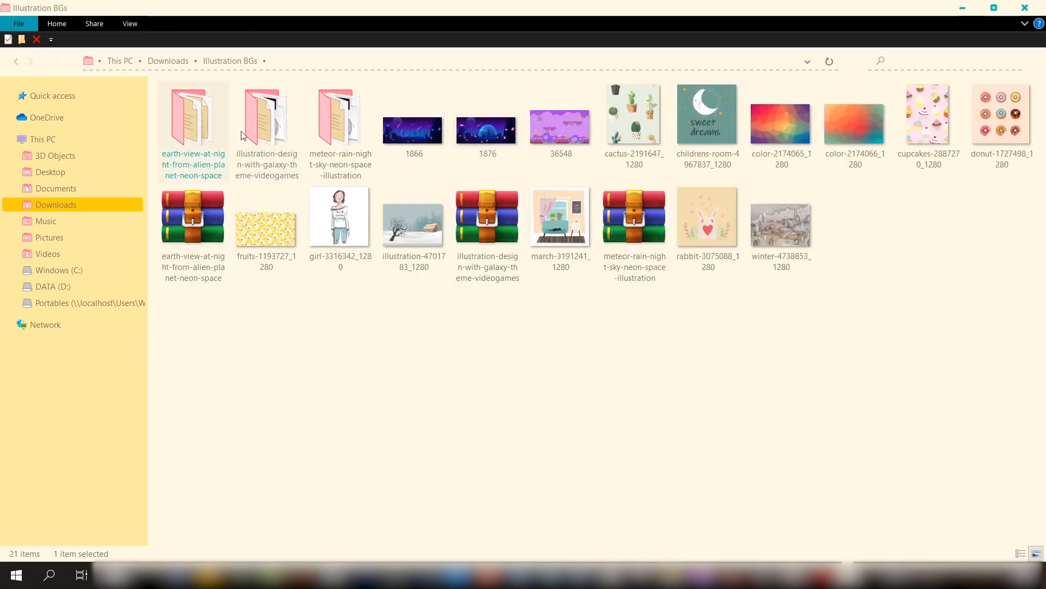
pyautogui.keyDown('ctrl'); pyautogui.click(266, 118); pyautogui.keyUp('ctrl')
pyautogui.keyDown('ctrl'); pyautogui.click(339, 117); pyautogui.keyUp('ctrl')
pyautogui.keyDown('ctrl'); pyautogui.click(191, 218); pyautogui.keyUp('ctrl')
pyautogui.keyDown('ctrl'); pyautogui.click(487, 218); pyautogui.keyUp('ctrl')
pyautogui.keyDown('ctrl'); pyautogui.click(622, 218); pyautogui.keyUp('ctrl')
pyautogui.press('Delete')
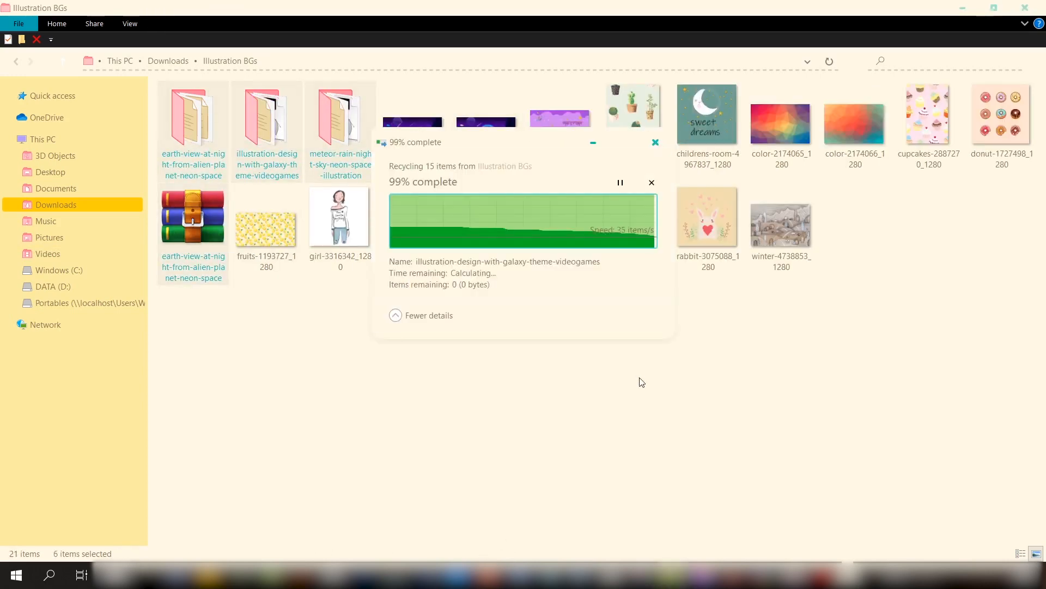
# Step: Move the Illustration BGs folder from Downloads into Pictures
pyautogui.hotkey('alt', 'Up')
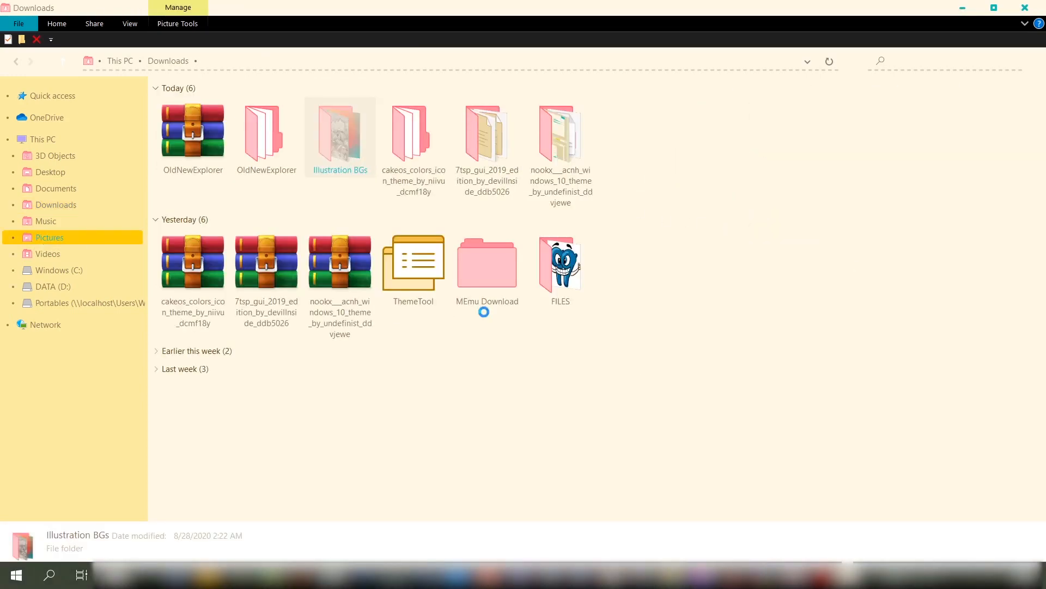
pyautogui.hotkey('ctrl', 'v')
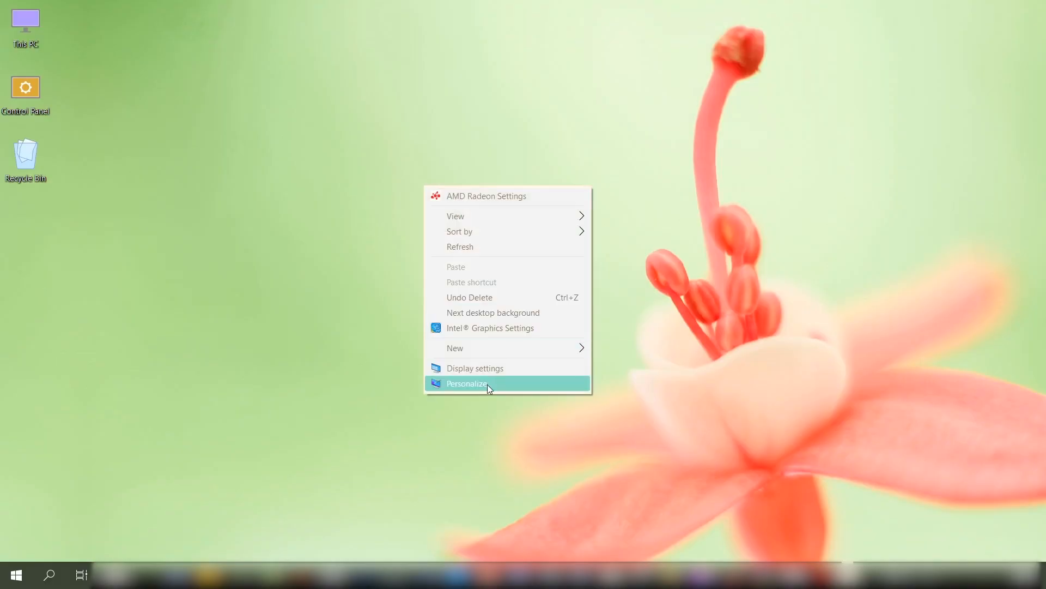
# Step: In the desktop background settings, choose the Illustration BGs folder in Pictures as the slideshow album
pyautogui.click(489, 384)
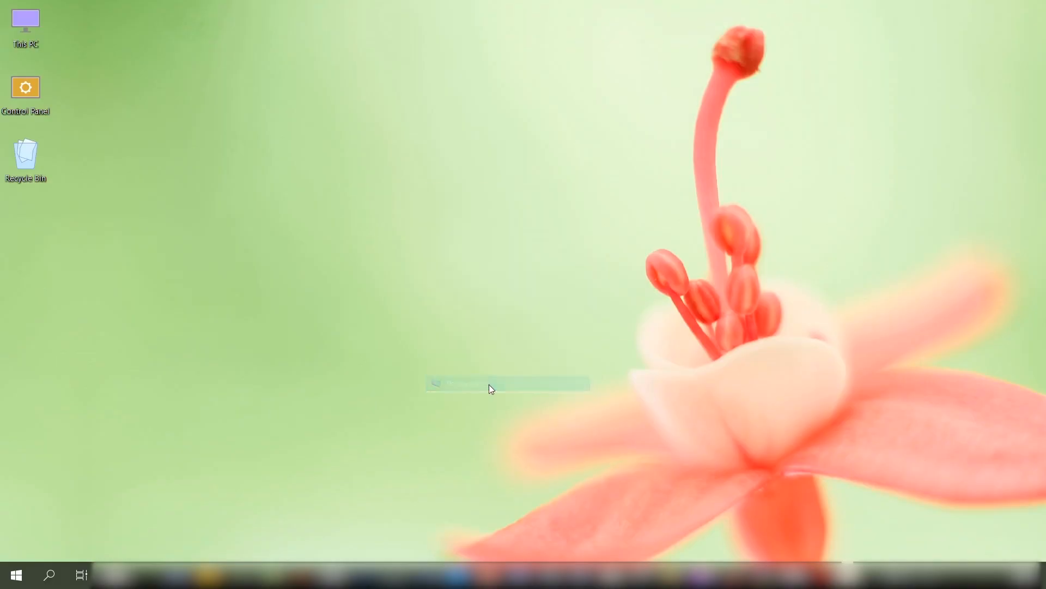
pyautogui.scroll(-5, 612, 327)
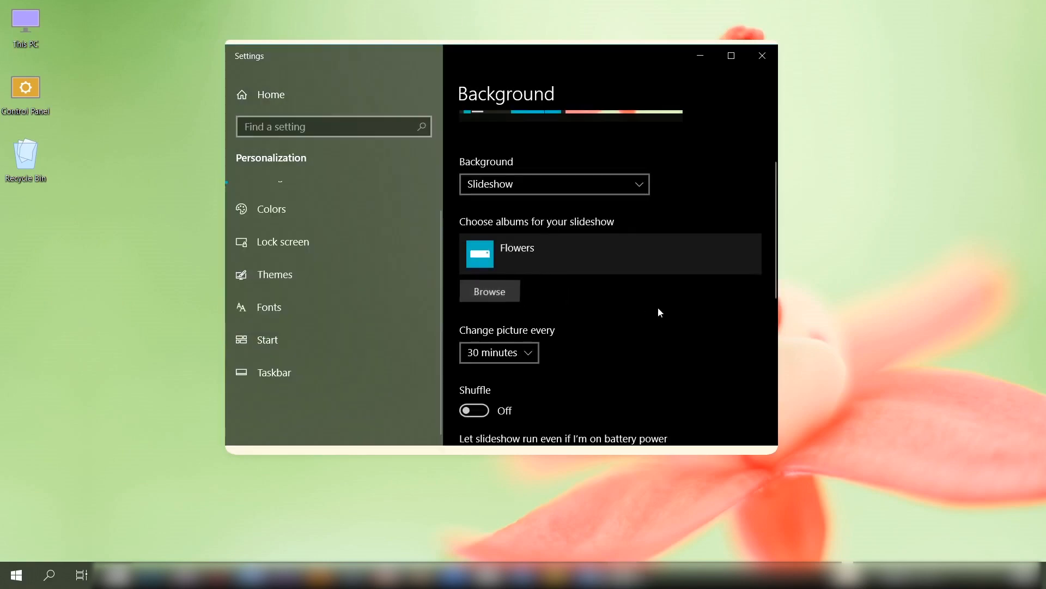
pyautogui.click(583, 297)
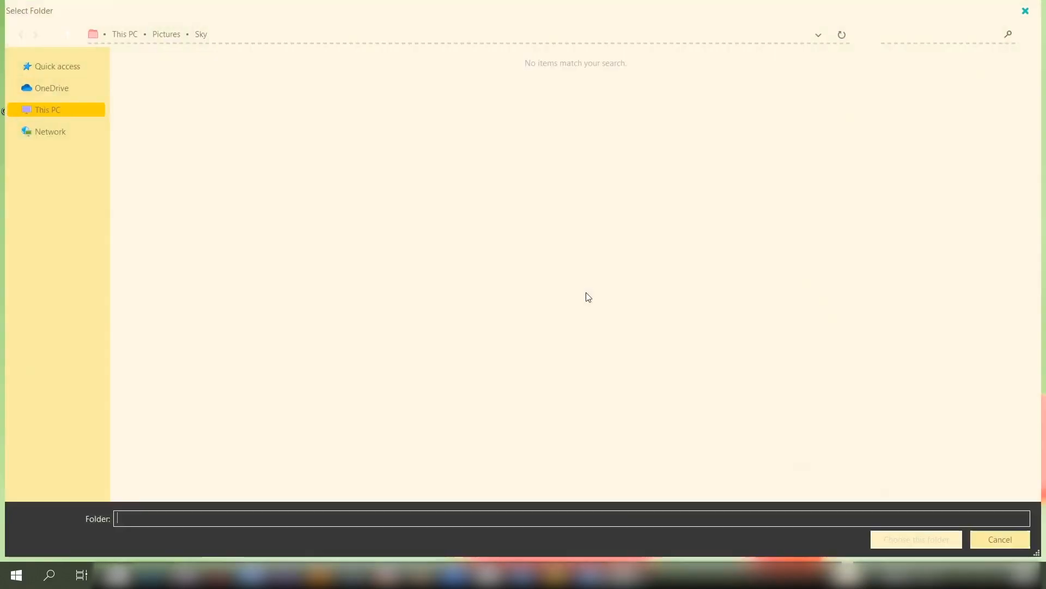
pyautogui.click(55, 213)
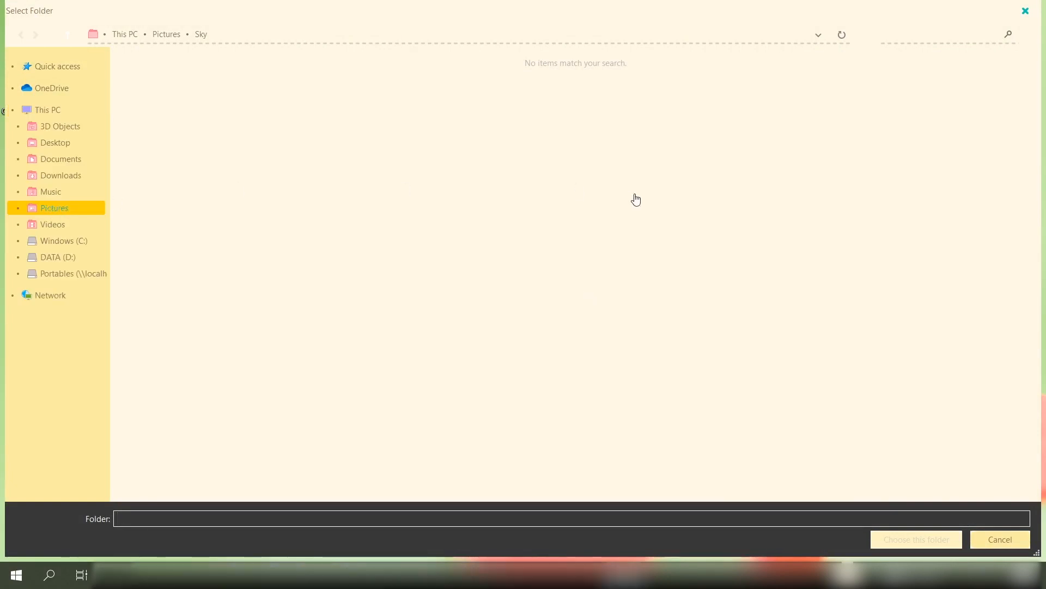
pyautogui.click(443, 96)
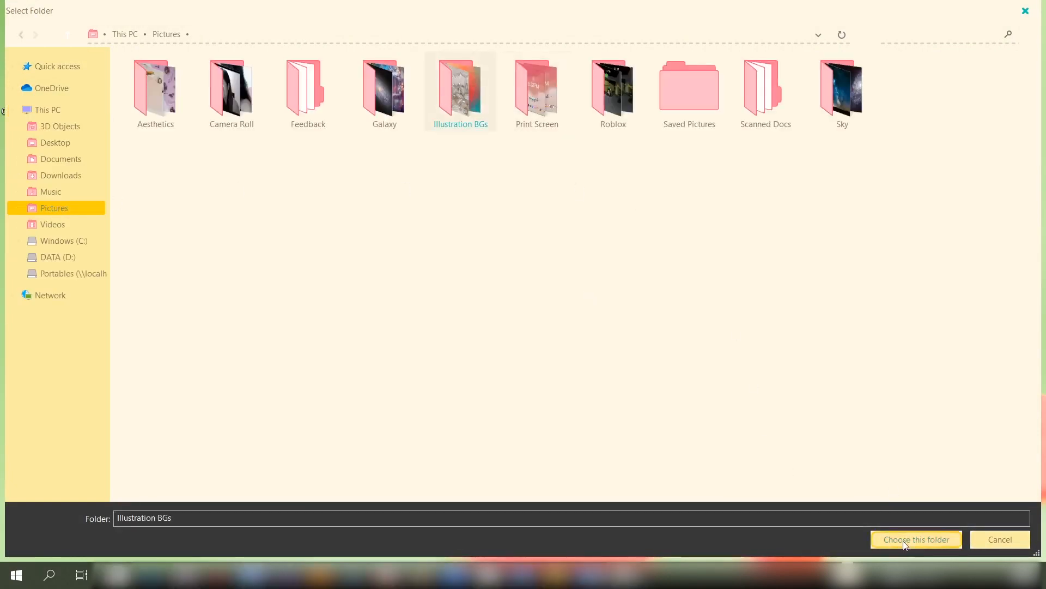
pyautogui.click(938, 539)
# Step: Set the slideshow to change picture every 10 minutes
pyautogui.scroll(-3, 633, 328)
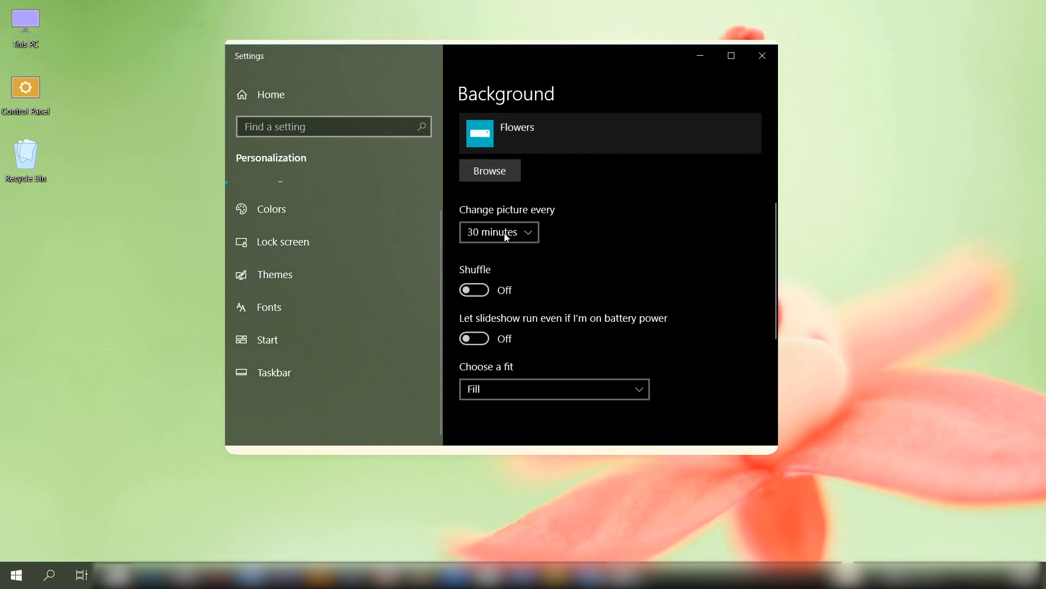
pyautogui.click(526, 229)
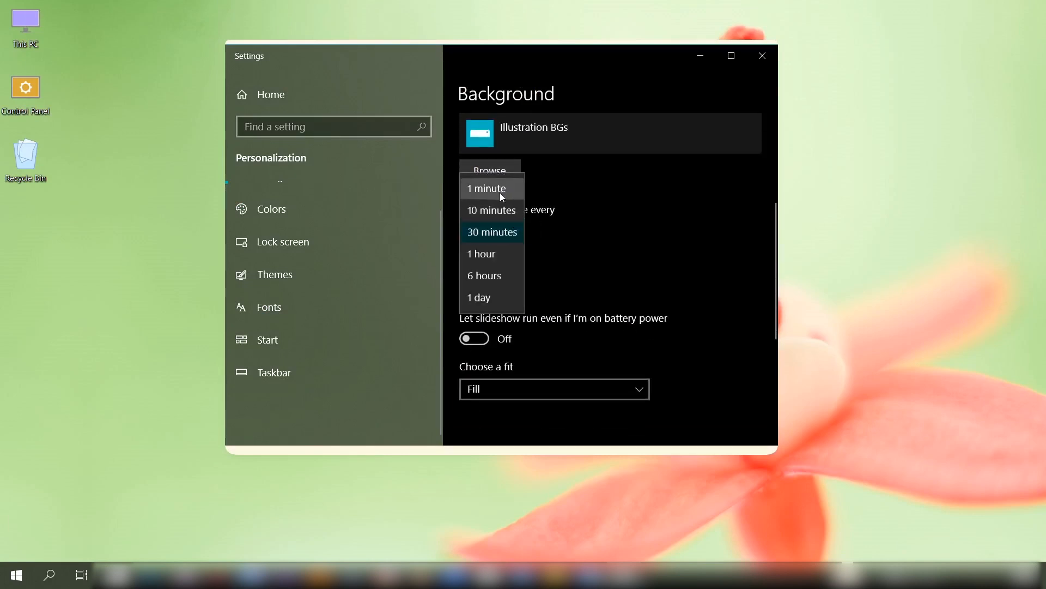
pyautogui.click(498, 210)
# Step: Choose Fill as the fit for the slideshow pictures
pyautogui.scroll(-4, 715, 263)
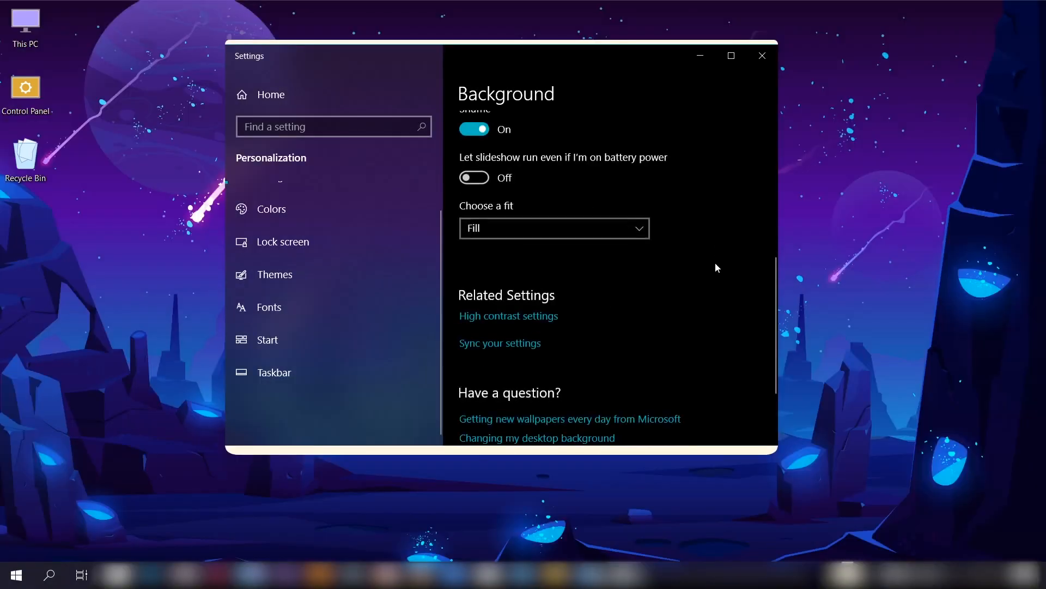
pyautogui.click(586, 230)
pyautogui.click(544, 227)
pyautogui.click(539, 229)
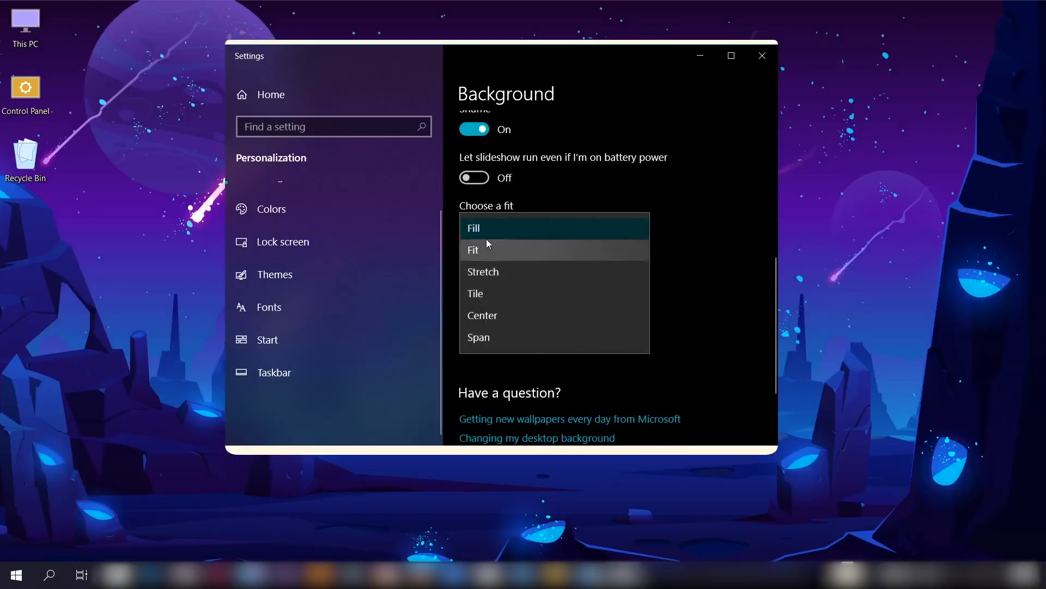
pyautogui.click(486, 226)
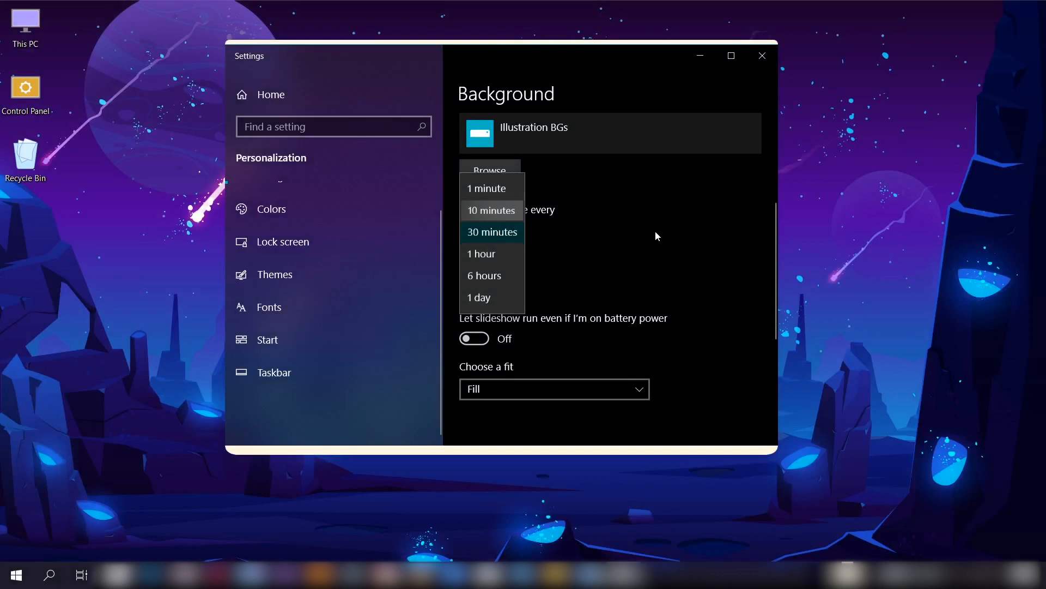
# Step: Apply the 10 minutes picture interval, turn on Shuffle for the slideshow and close the settings
pyautogui.press('Return')
pyautogui.scroll(-1, 654, 254)
pyautogui.click(481, 208)
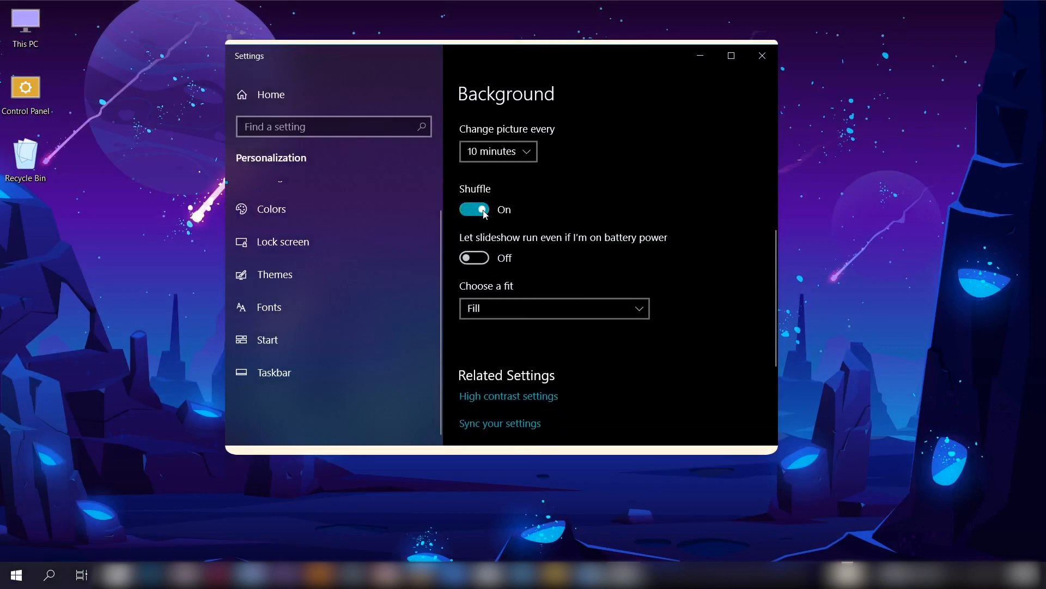
pyautogui.scroll(-1, 621, 174)
pyautogui.click(761, 55)
# Step: Advance the desktop to the next slideshow background three times
pyautogui.rightClick(539, 160)
pyautogui.click(414, 288)
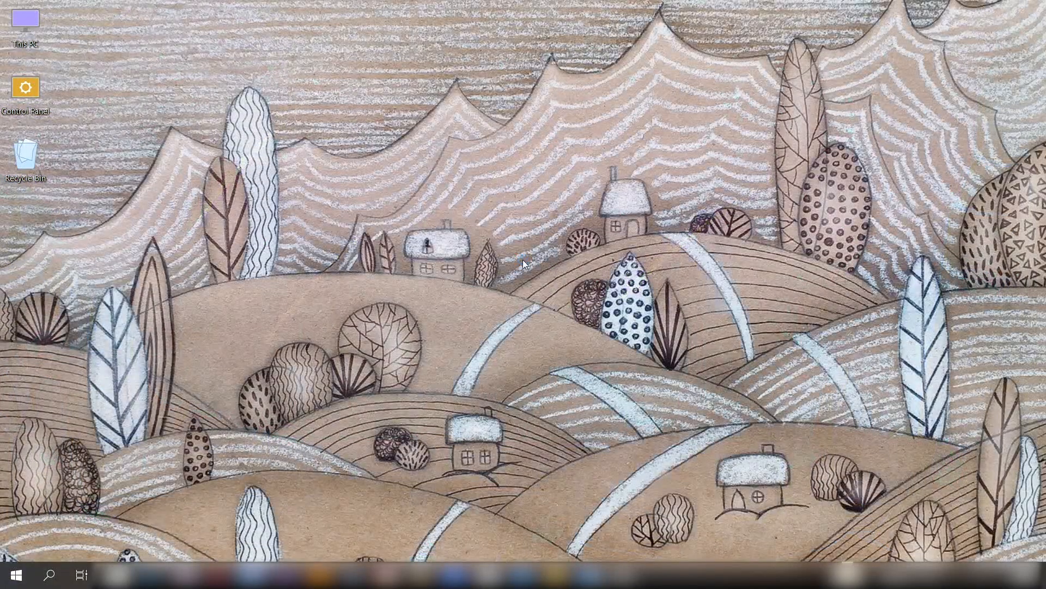
pyautogui.rightClick(522, 259)
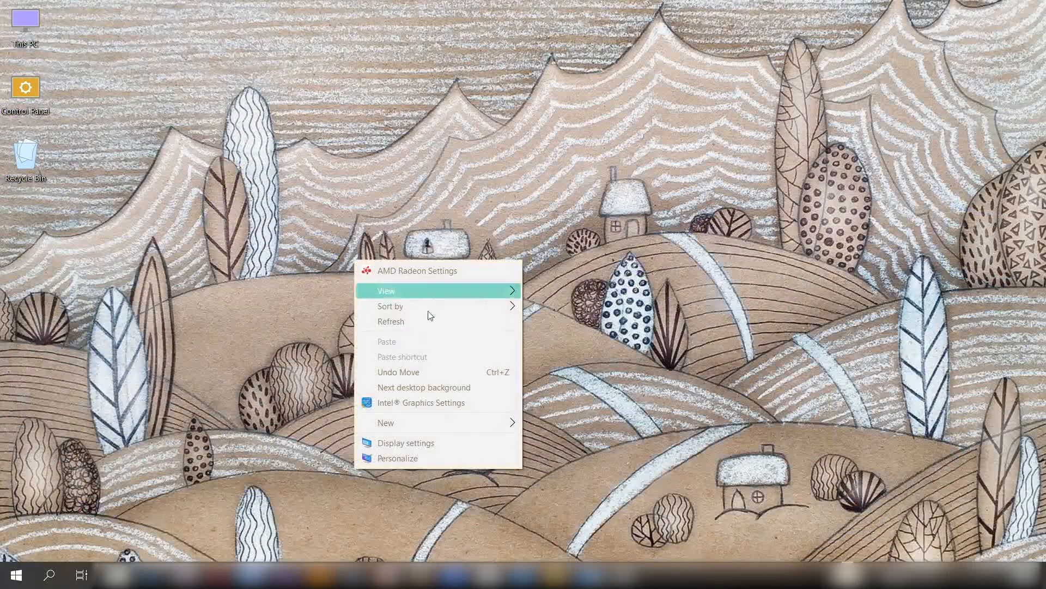
pyautogui.click(411, 389)
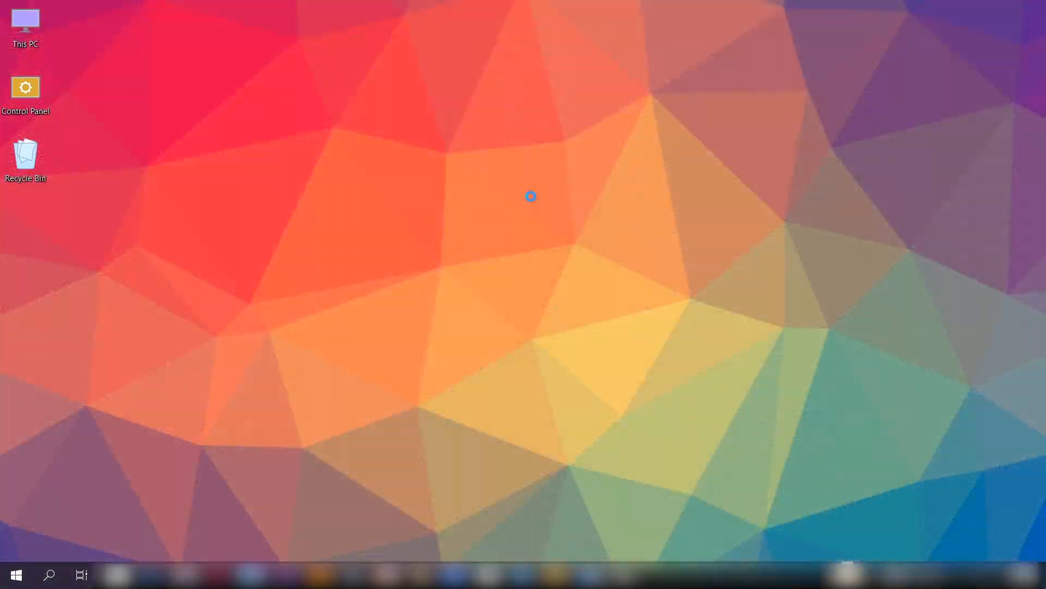
pyautogui.rightClick(530, 196)
pyautogui.click(459, 322)
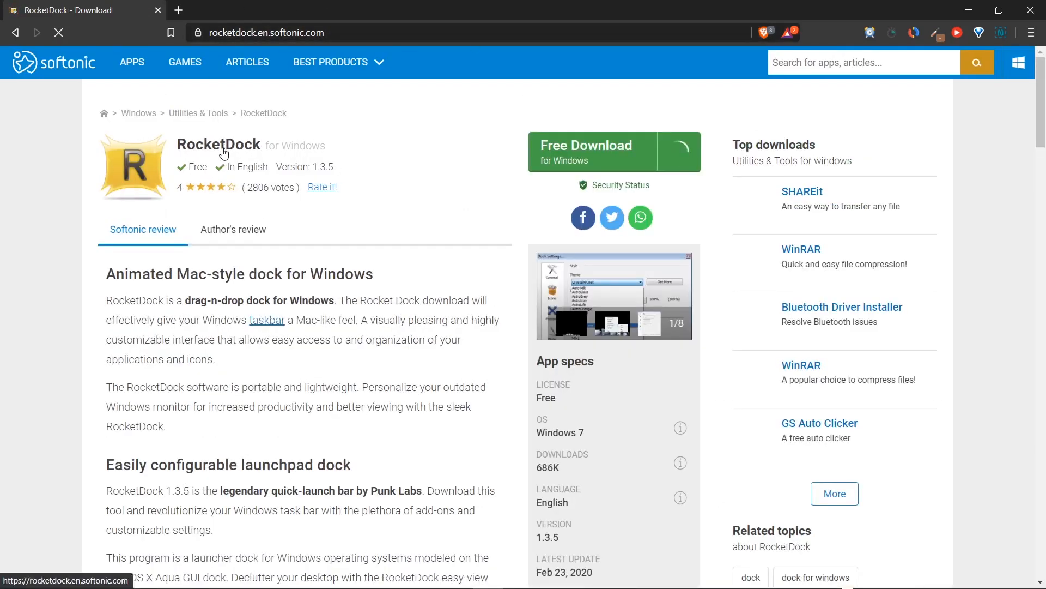
# Step: Download RocketDock-v1.3.5 for Windows from Softonic into Downloads and show the installer in its folder
pyautogui.click(612, 149)
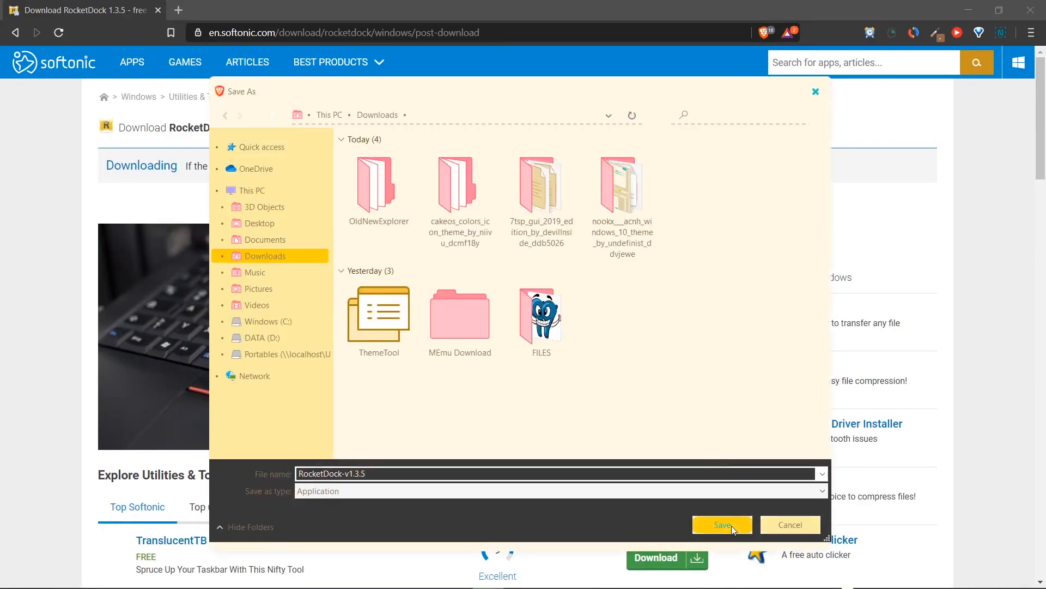
pyautogui.click(731, 523)
pyautogui.click(143, 566)
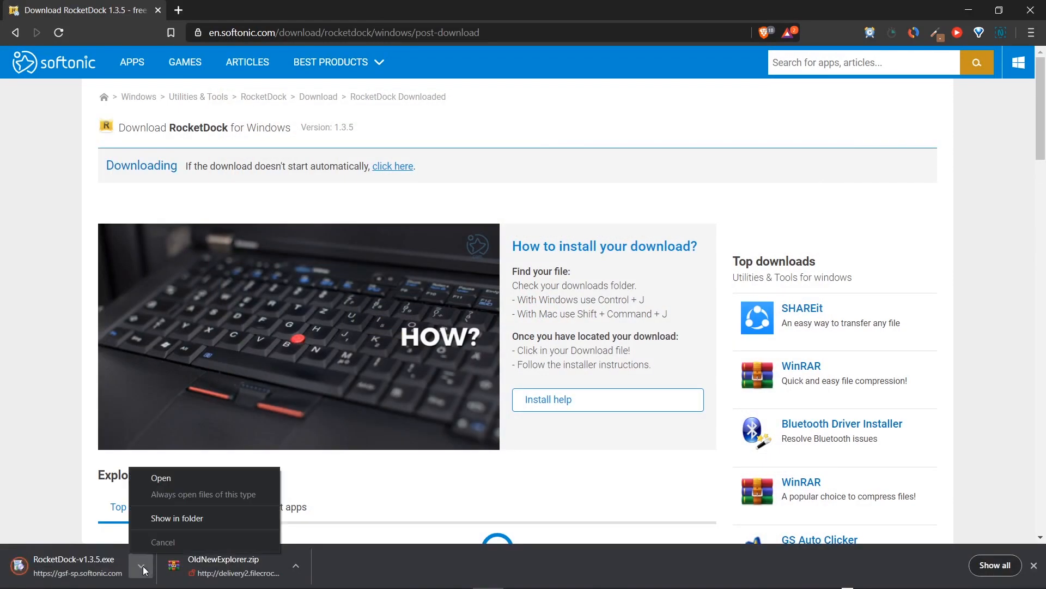
pyautogui.click(171, 519)
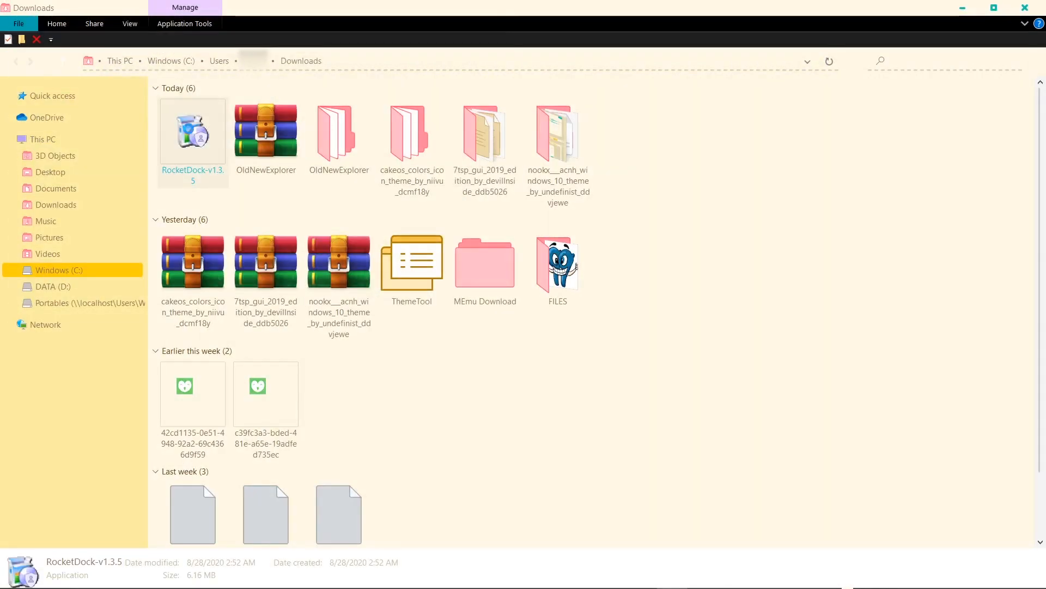
# Step: Run the RocketDock-v1.3.5 installer and launch the installed RocketDock from the desktop
pyautogui.rightClick(188, 129)
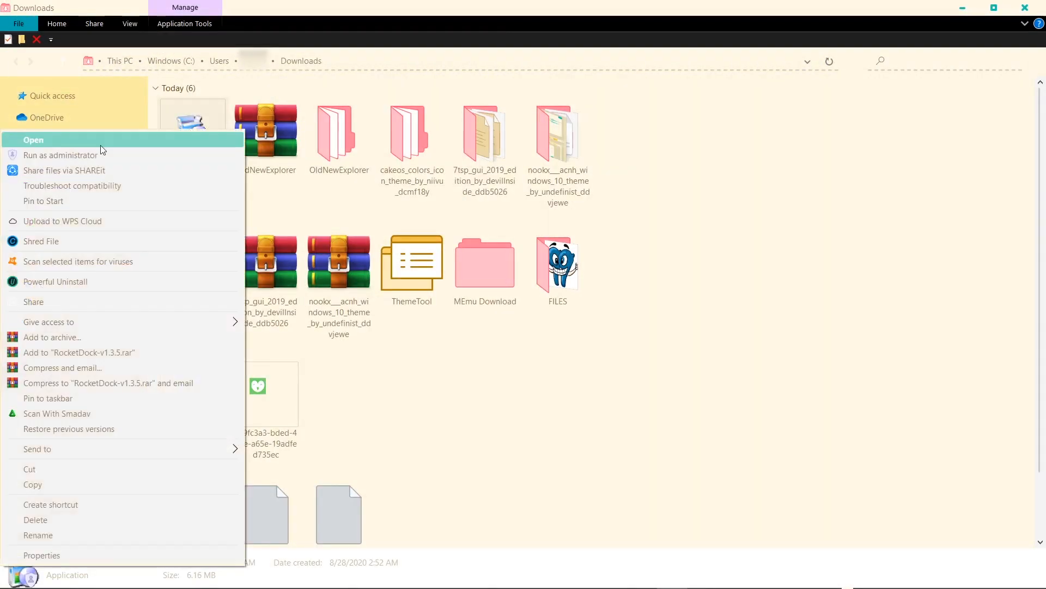
pyautogui.click(100, 145)
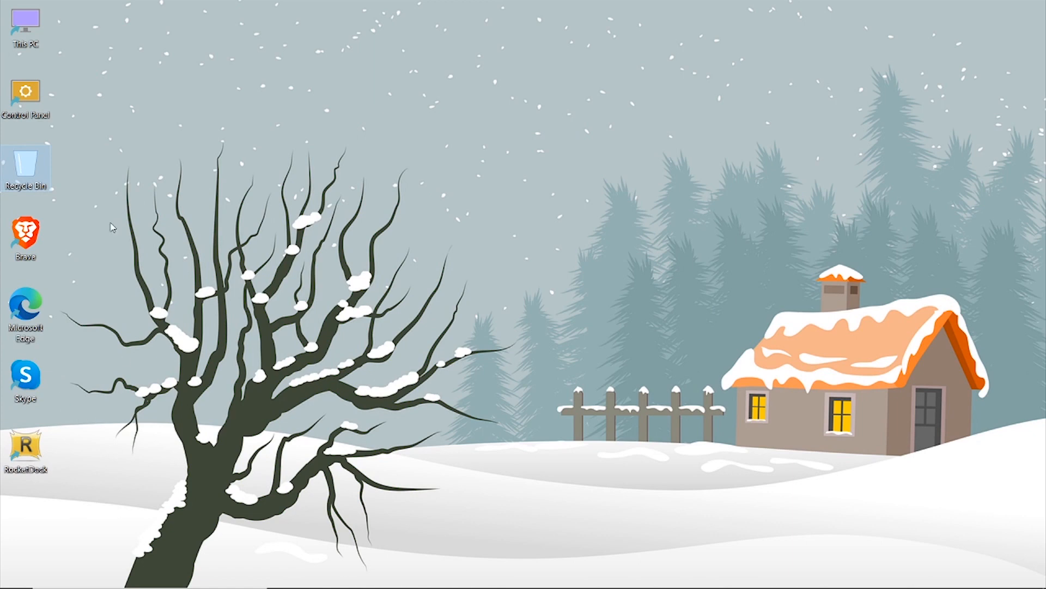
pyautogui.doubleClick(25, 447)
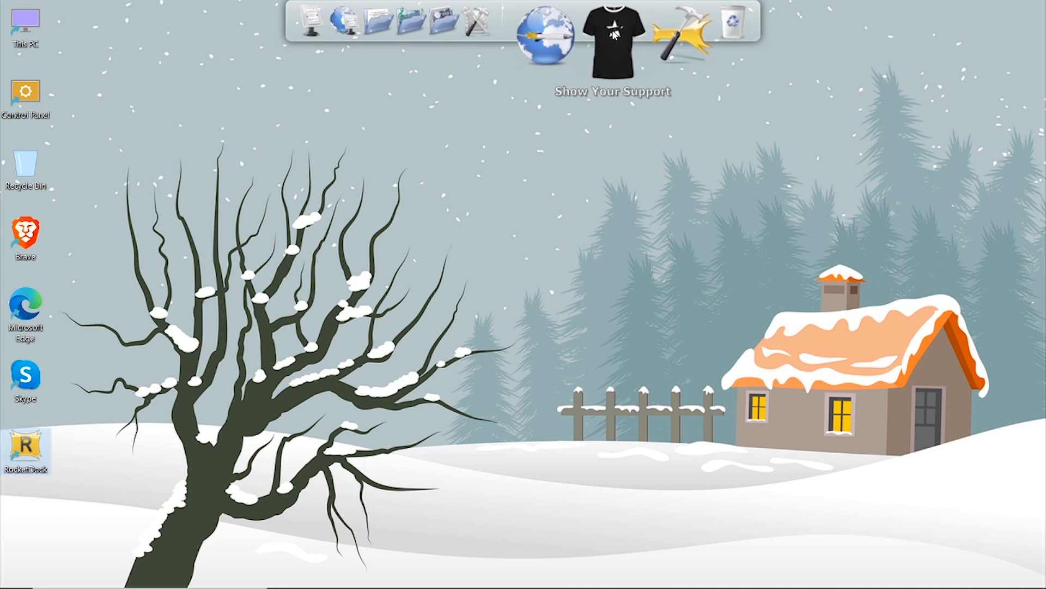
# Step: Turn on Running Application Indicators in the dock settings
pyautogui.rightClick(614, 33)
pyautogui.click(648, 94)
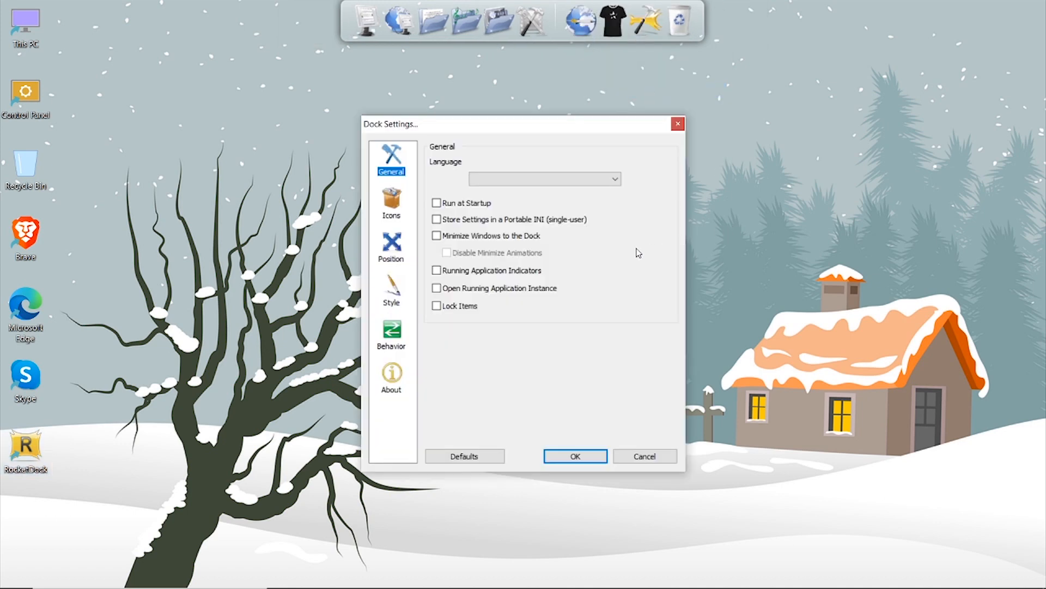
pyautogui.click(438, 271)
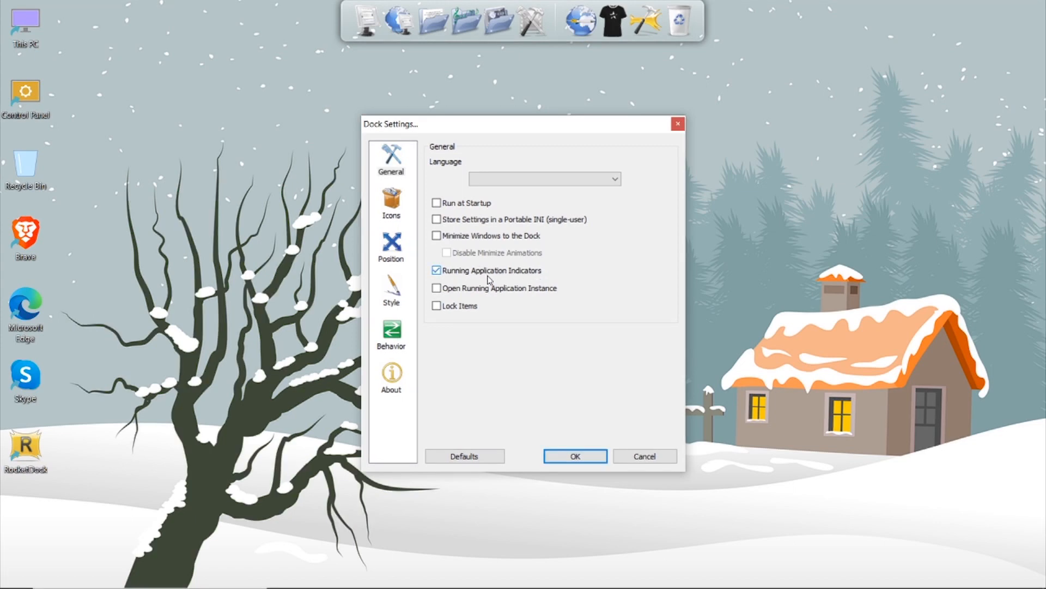
# Step: Set the dock's screen position to Bottom
pyautogui.click(391, 247)
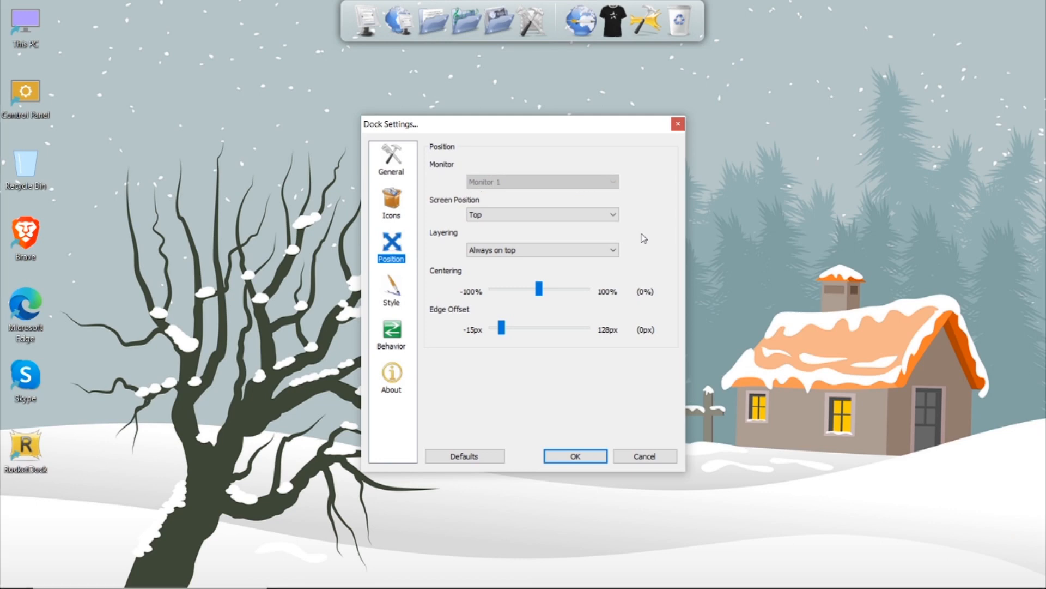
pyautogui.click(571, 218)
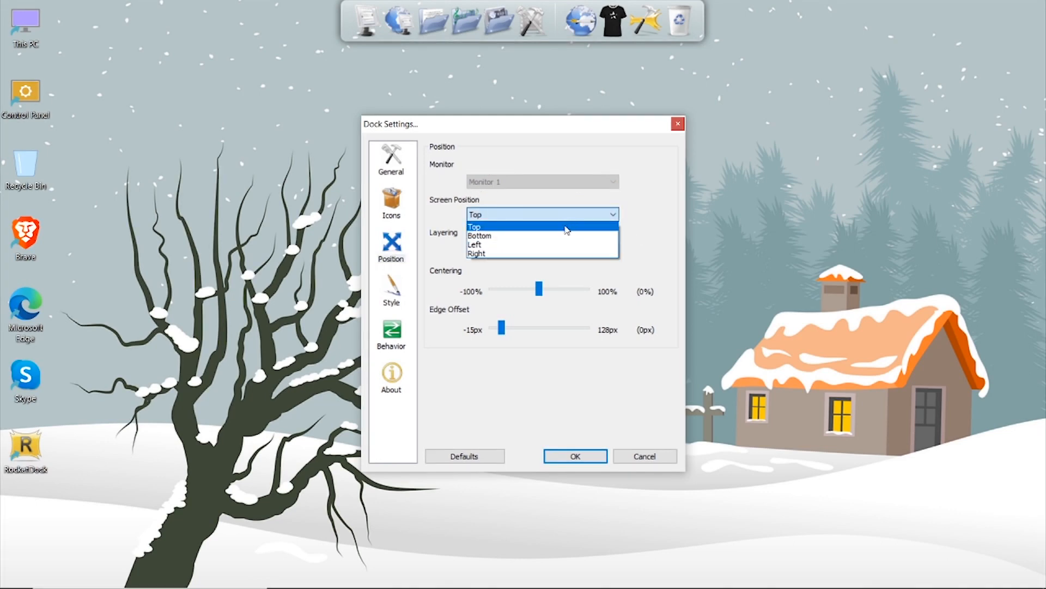
pyautogui.click(564, 235)
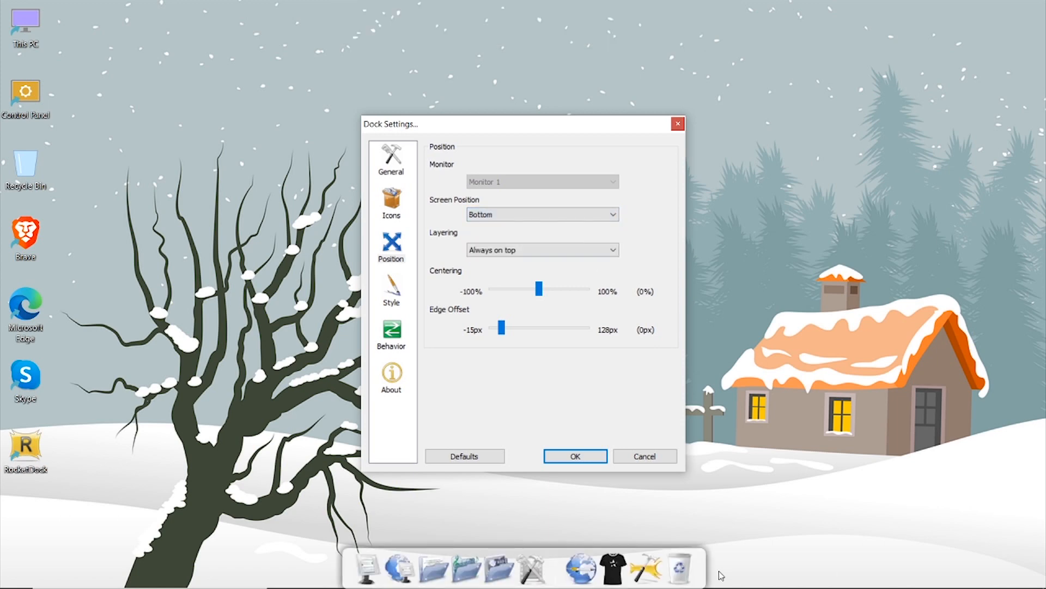
# Step: Set the dock's layering to Always on bottom and its edge offset to 73 px
pyautogui.click(562, 249)
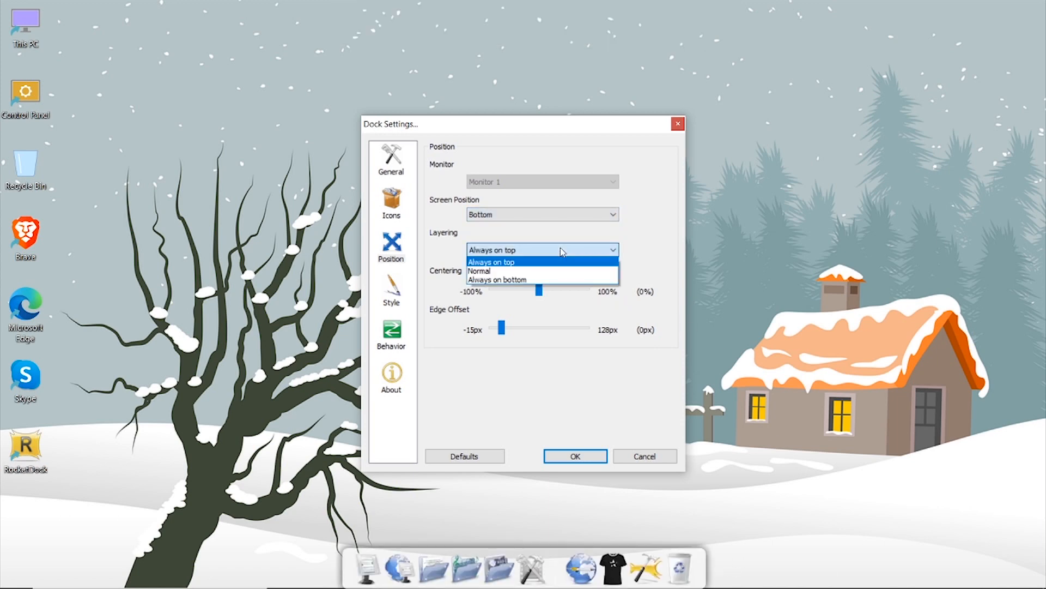
pyautogui.click(545, 279)
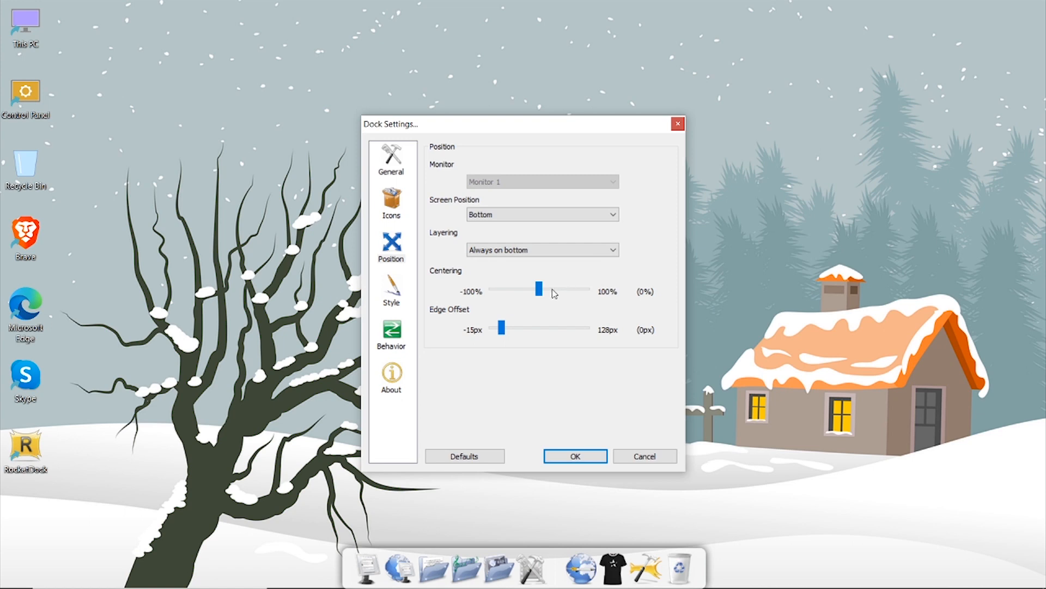
pyautogui.moveTo(542, 293)
pyautogui.mouseDown()
pyautogui.moveTo(492, 295)
pyautogui.moveTo(586, 294)
pyautogui.moveTo(542, 295)
pyautogui.mouseUp()
pyautogui.moveTo(503, 334); pyautogui.dragTo(550, 329)
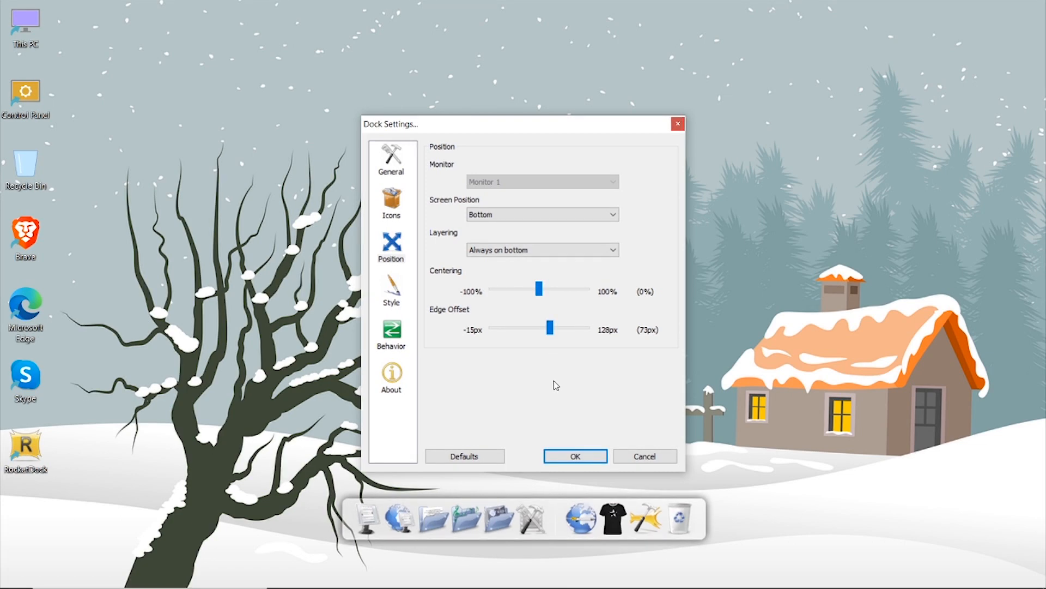
# Step: Apply the Blank theme to the dock's style
pyautogui.click(399, 300)
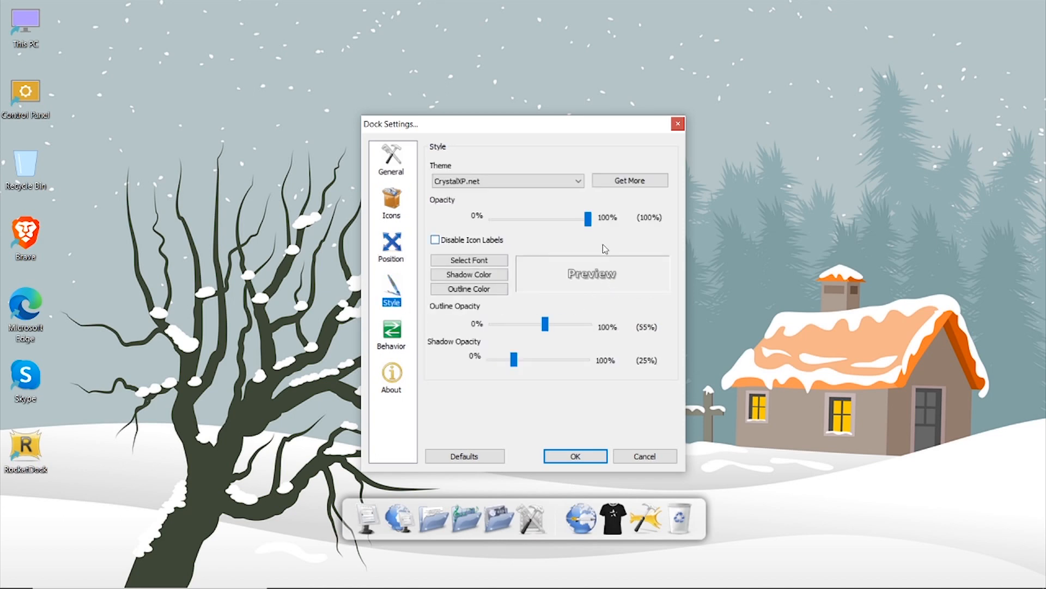
pyautogui.click(567, 183)
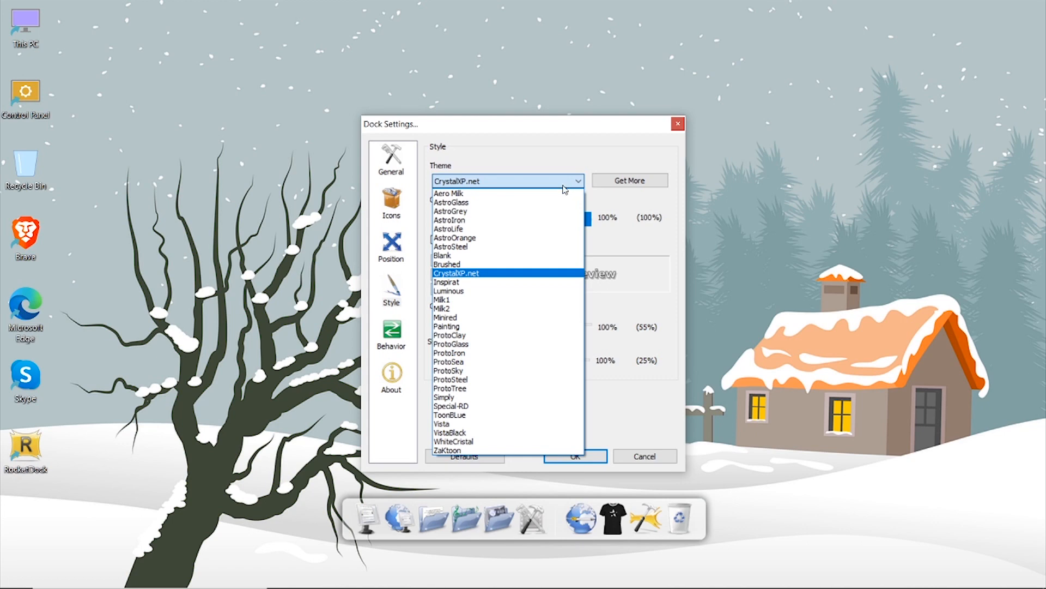
pyautogui.click(545, 257)
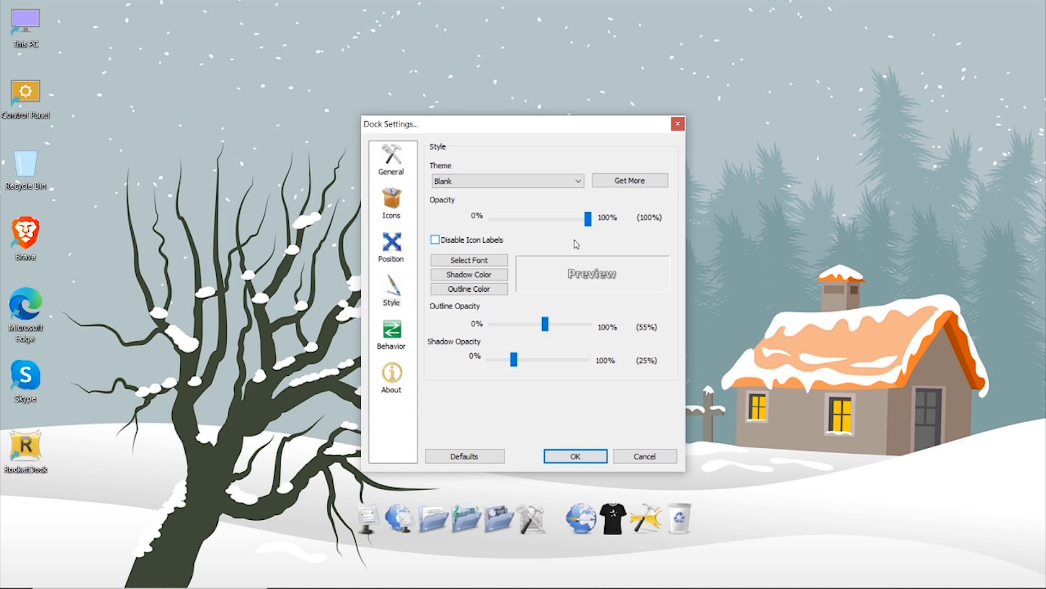
# Step: Set the icon attention effect to None and apply the dock settings
pyautogui.click(392, 331)
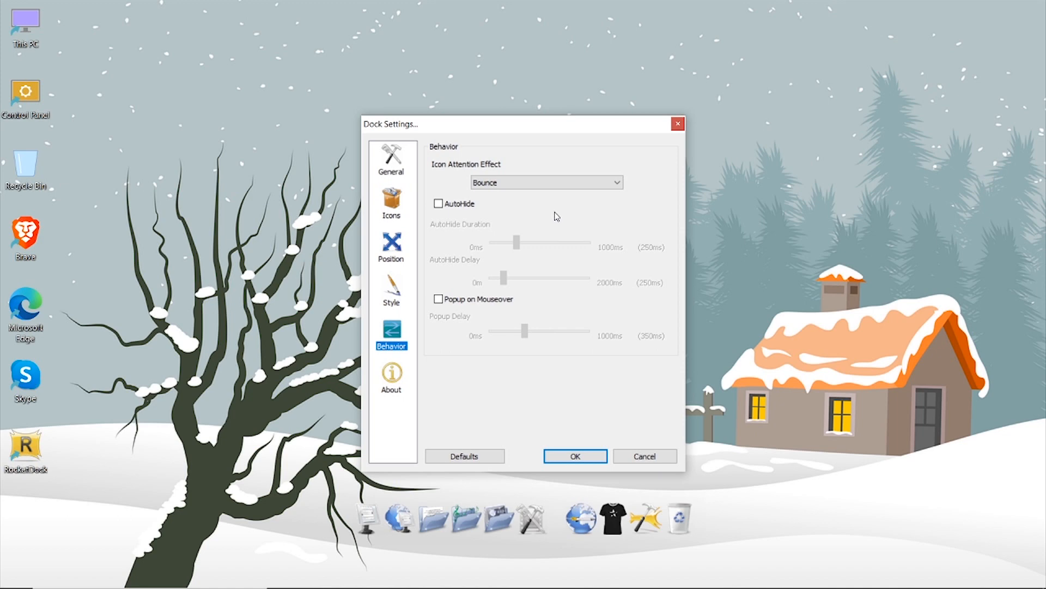
pyautogui.click(567, 182)
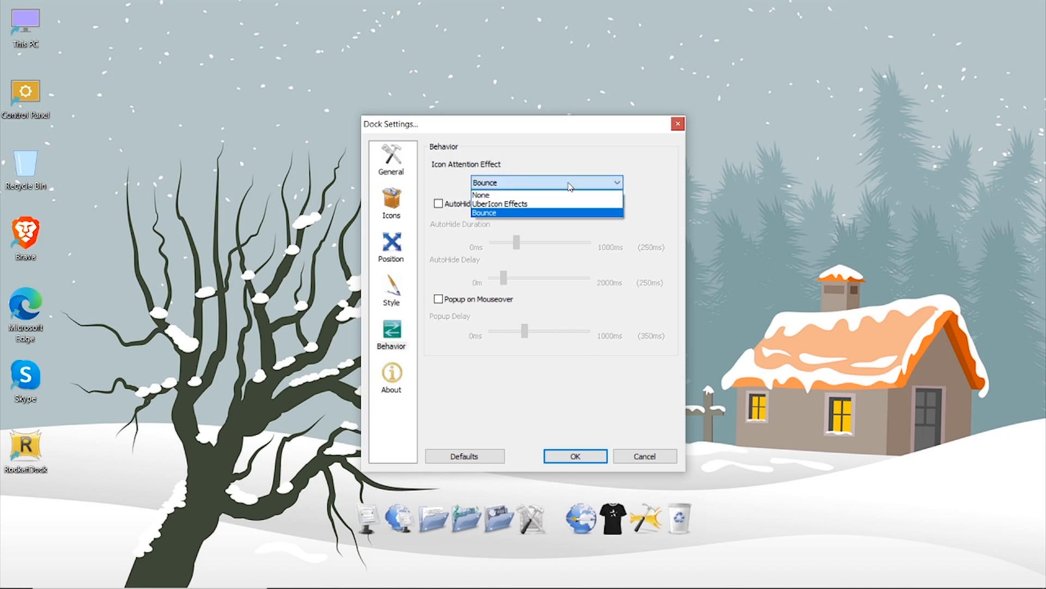
pyautogui.click(563, 195)
pyautogui.click(575, 456)
# Step: Delete the default items from the dock
pyautogui.rightClick(646, 518)
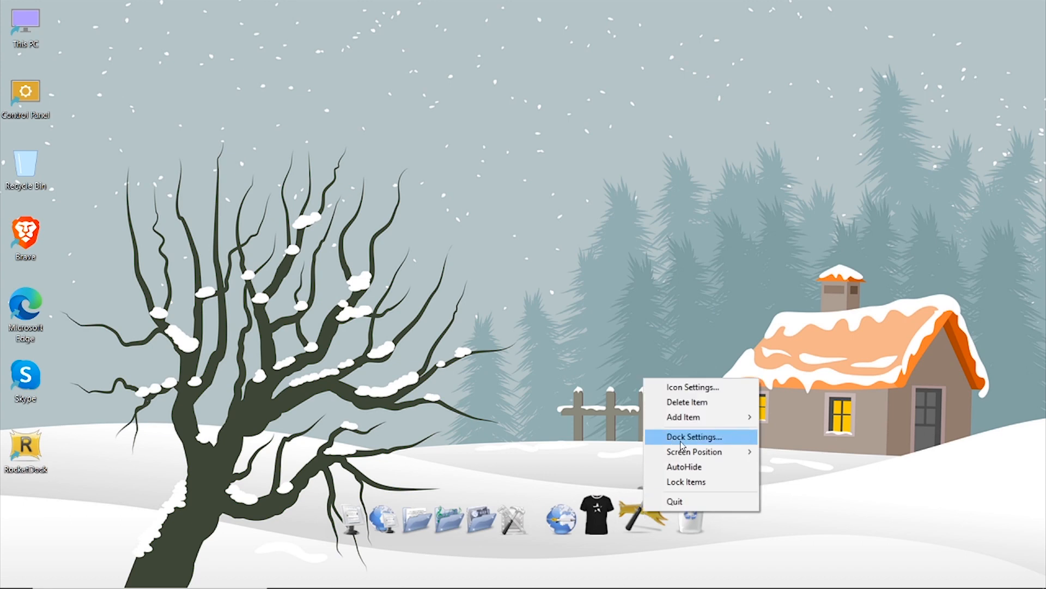
pyautogui.click(694, 479)
pyautogui.rightClick(676, 512)
pyautogui.click(835, 561)
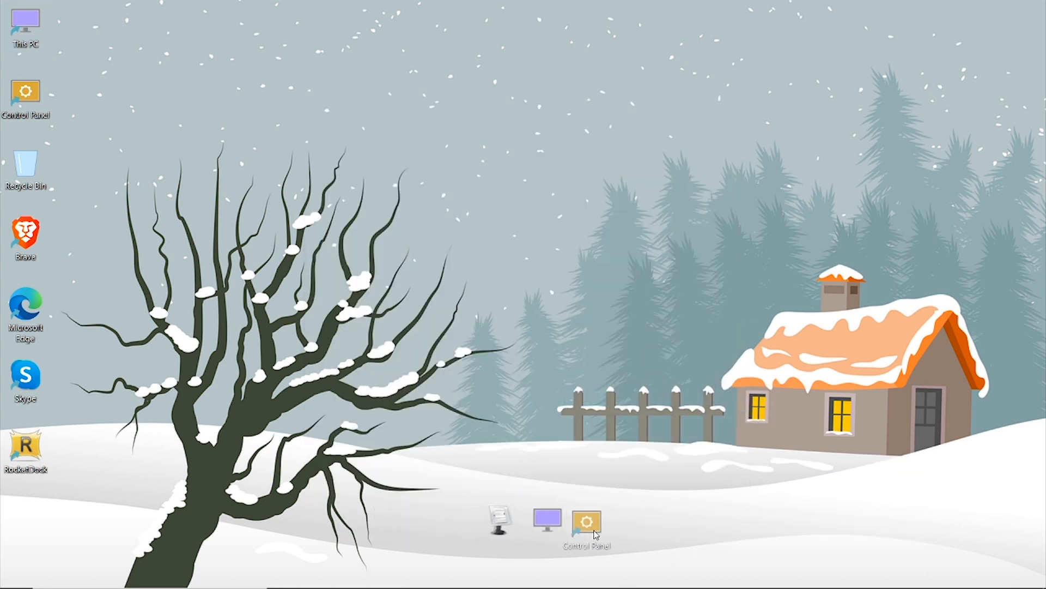
# Step: Add the Brave, Microsoft Edge, Skype, RocketDock, Recycle Bin and Spotify desktop icons to the dock
pyautogui.moveTo(26, 235); pyautogui.dragTo(500, 518)
pyautogui.moveTo(9, 308); pyautogui.dragTo(493, 518)
pyautogui.moveTo(25, 376); pyautogui.dragTo(521, 518)
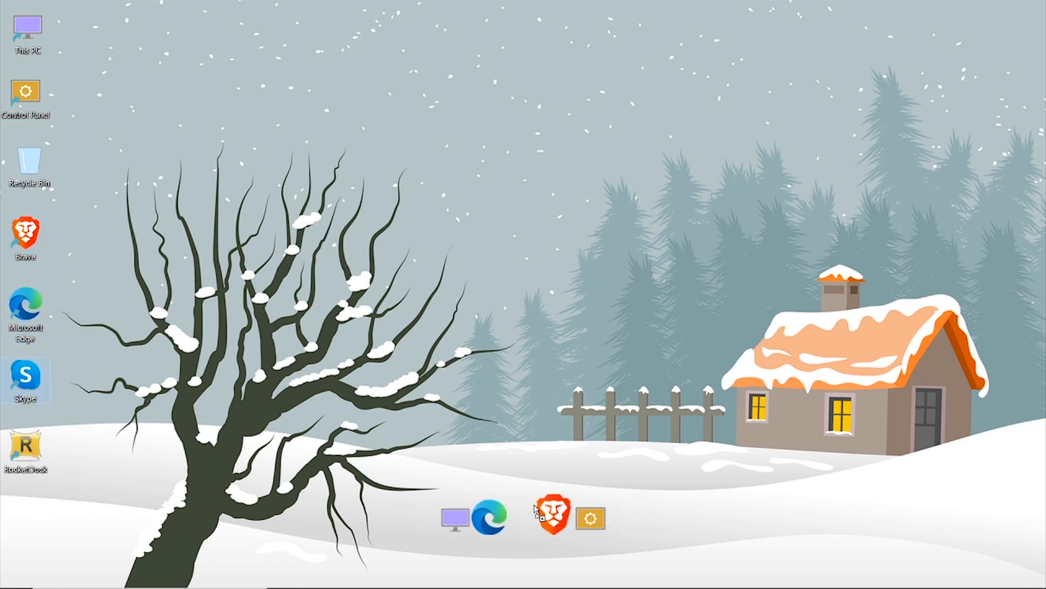
pyautogui.moveTo(26, 450); pyautogui.dragTo(510, 523)
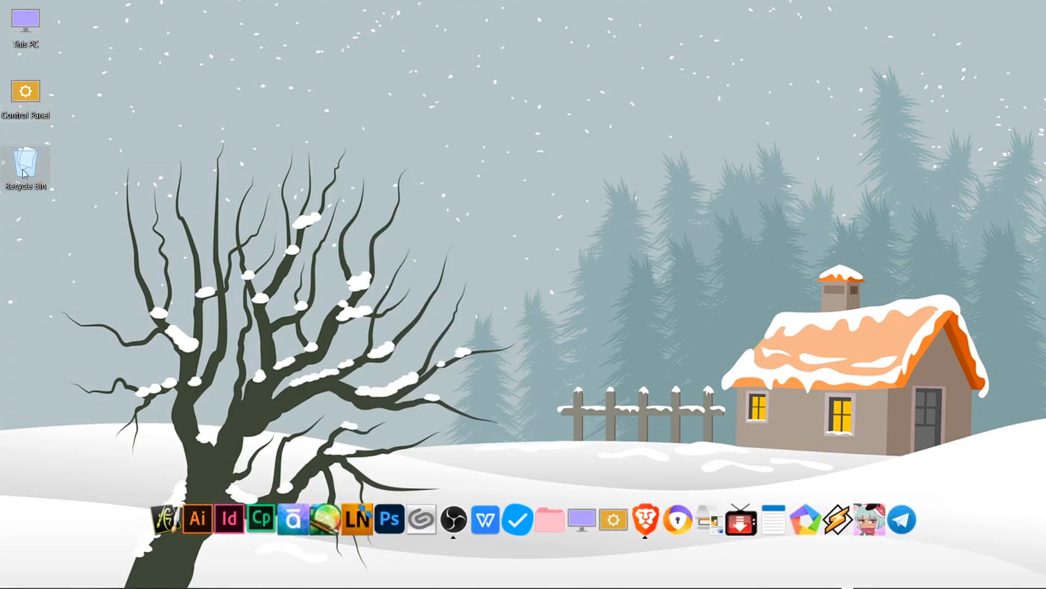
pyautogui.moveTo(20, 166); pyautogui.dragTo(633, 515)
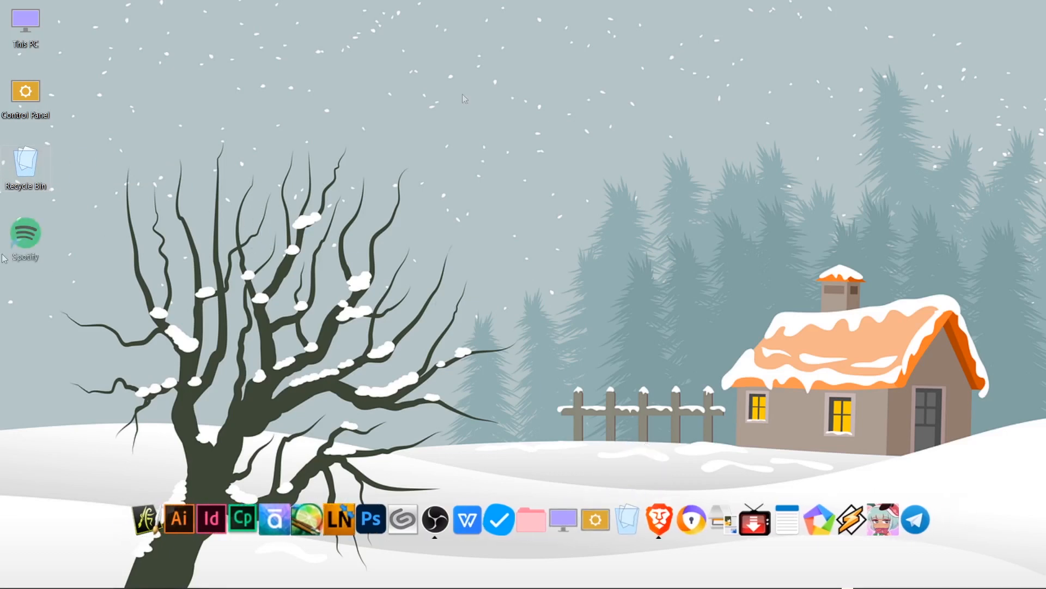
pyautogui.moveTo(30, 242); pyautogui.dragTo(607, 510)
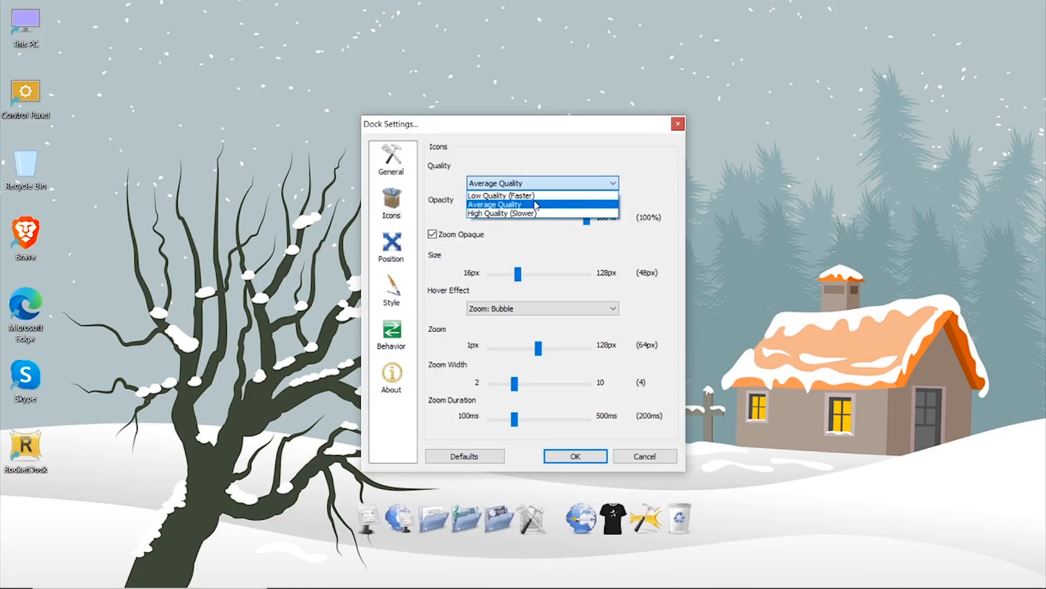
# Step: Set the dock icons to Average Quality and reduce their zoom to 29 px
pyautogui.click(545, 197)
pyautogui.moveTo(538, 345); pyautogui.dragTo(513, 350)
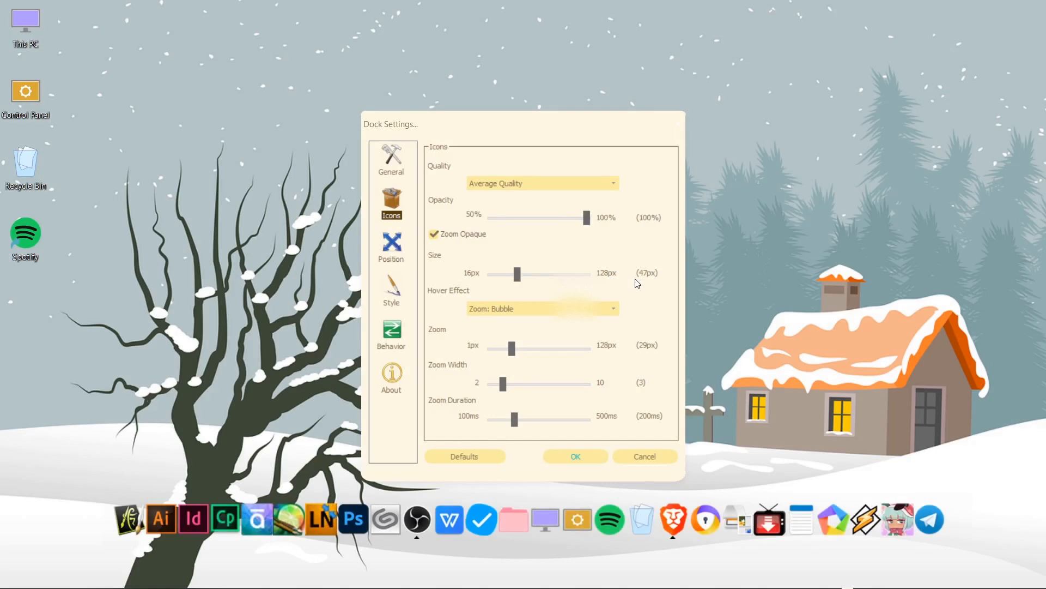
# Step: Try the Zoom: Plateau, Zoom: Bubble and Zoom: Flat hover effects on the dock icons
pyautogui.press('Down')
pyautogui.click(547, 309)
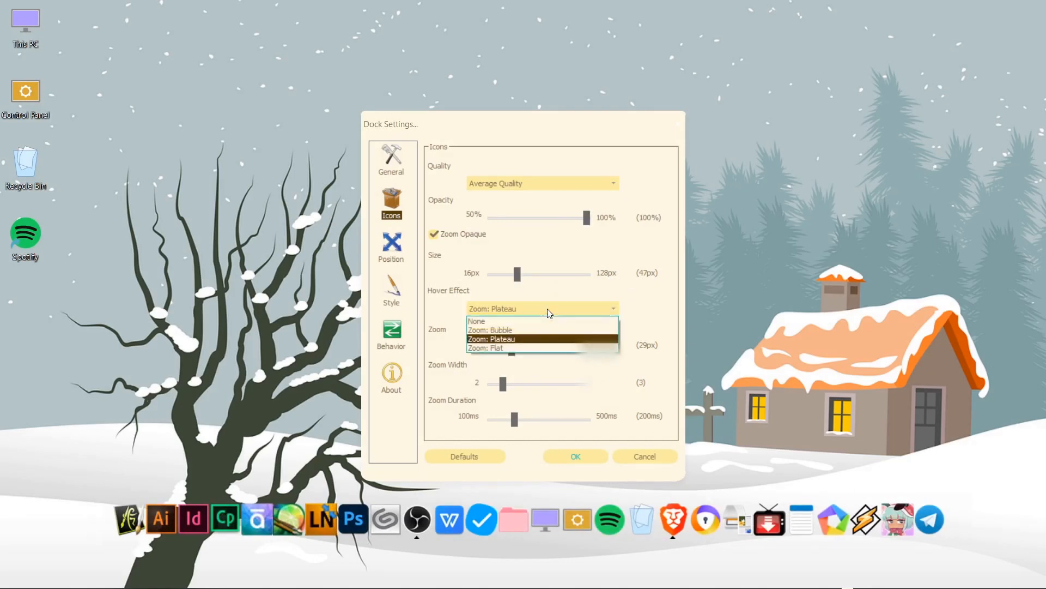
pyautogui.click(522, 331)
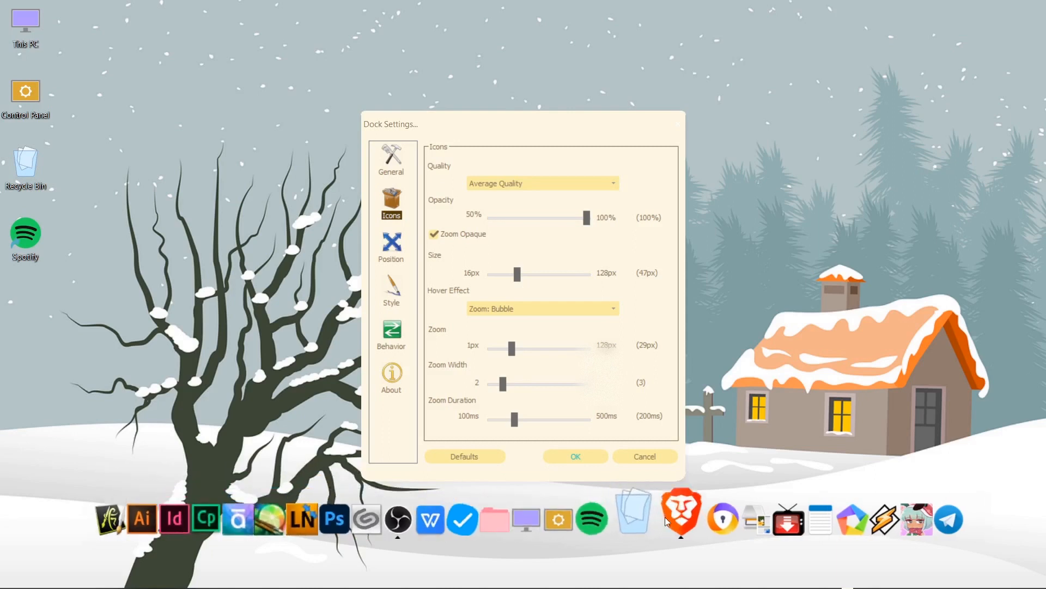
pyautogui.click(545, 309)
pyautogui.click(542, 339)
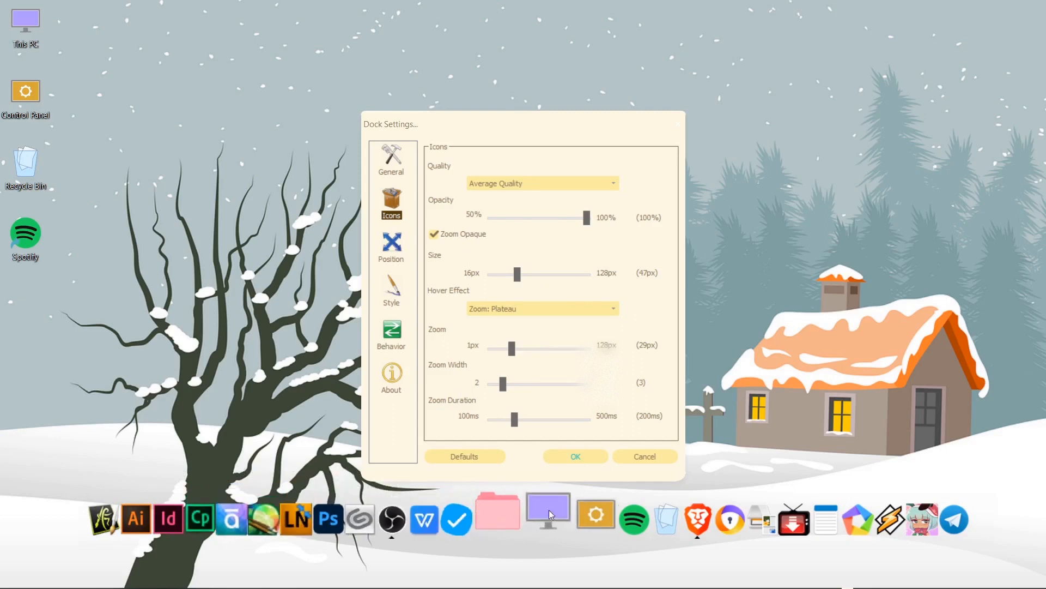
pyautogui.click(542, 308)
pyautogui.click(520, 346)
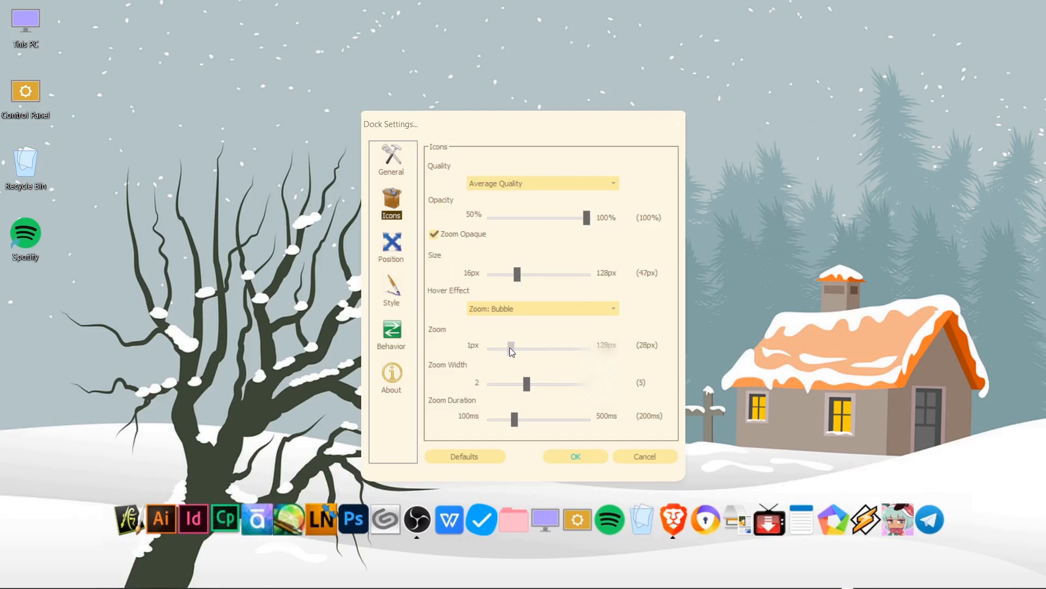
# Step: Set the icon zoom width to 3 and try Low Quality (Faster) for the icons before choosing Average Quality again
pyautogui.moveTo(527, 384); pyautogui.dragTo(508, 389)
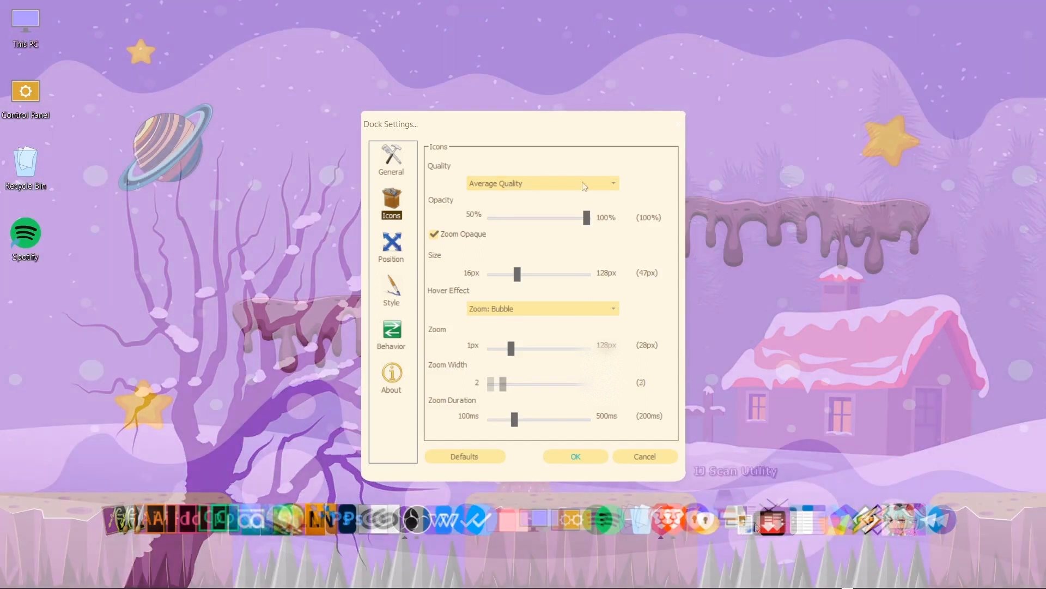
pyautogui.click(582, 183)
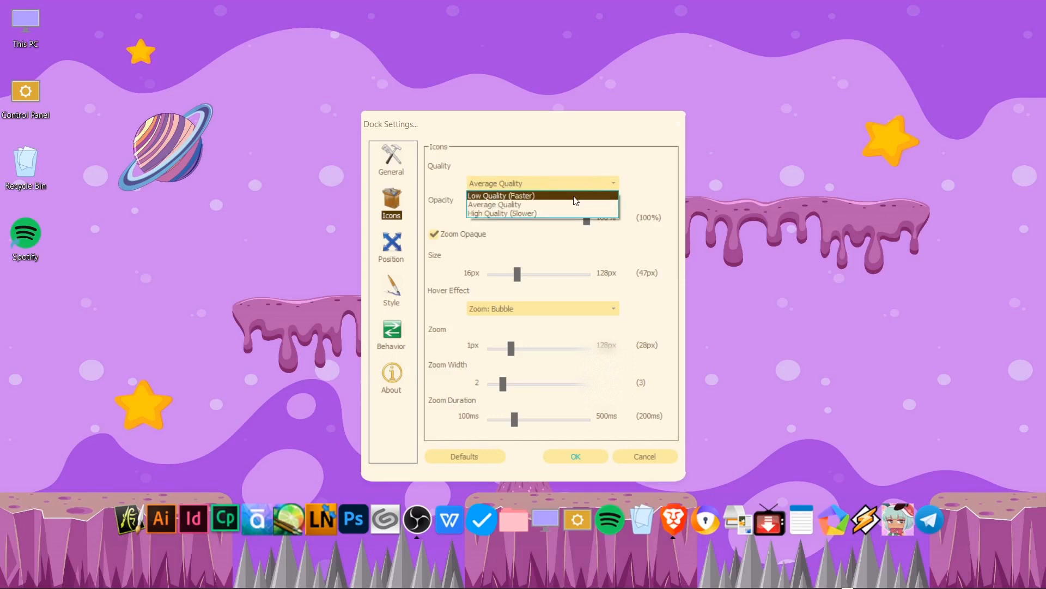
pyautogui.click(575, 195)
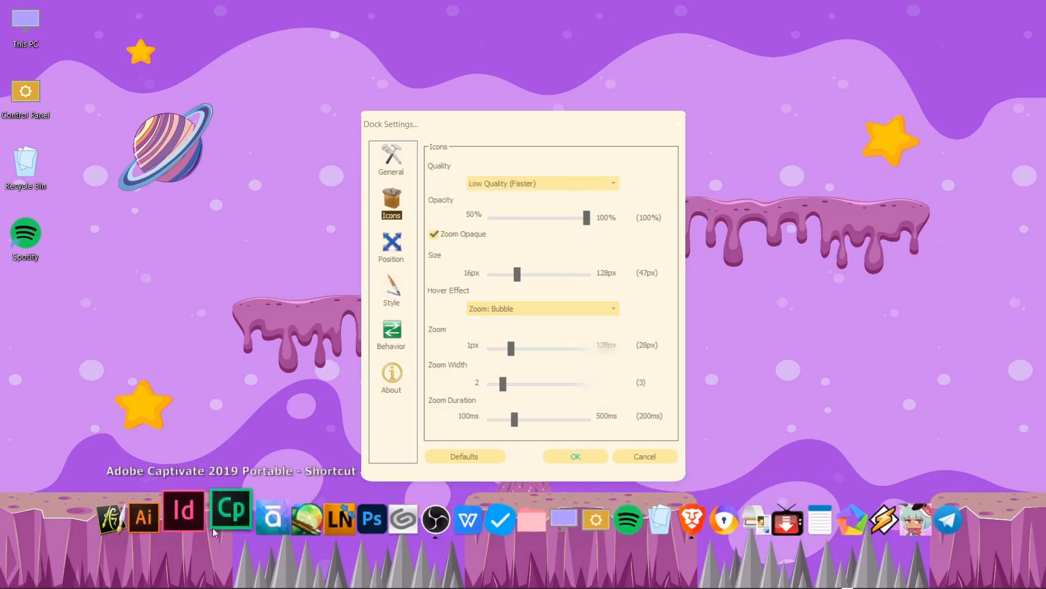
pyautogui.click(542, 183)
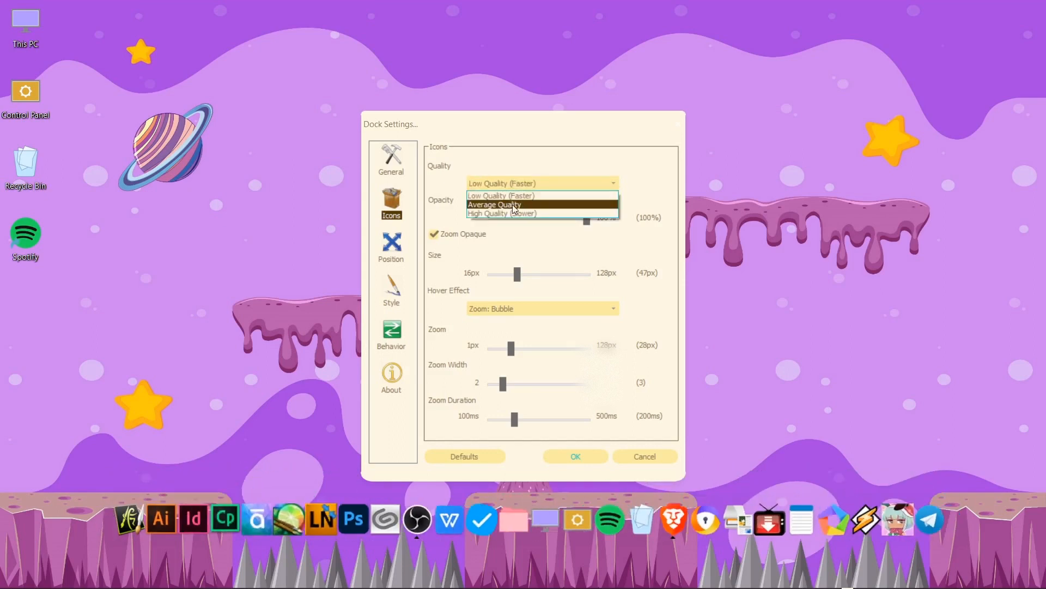
pyautogui.click(545, 204)
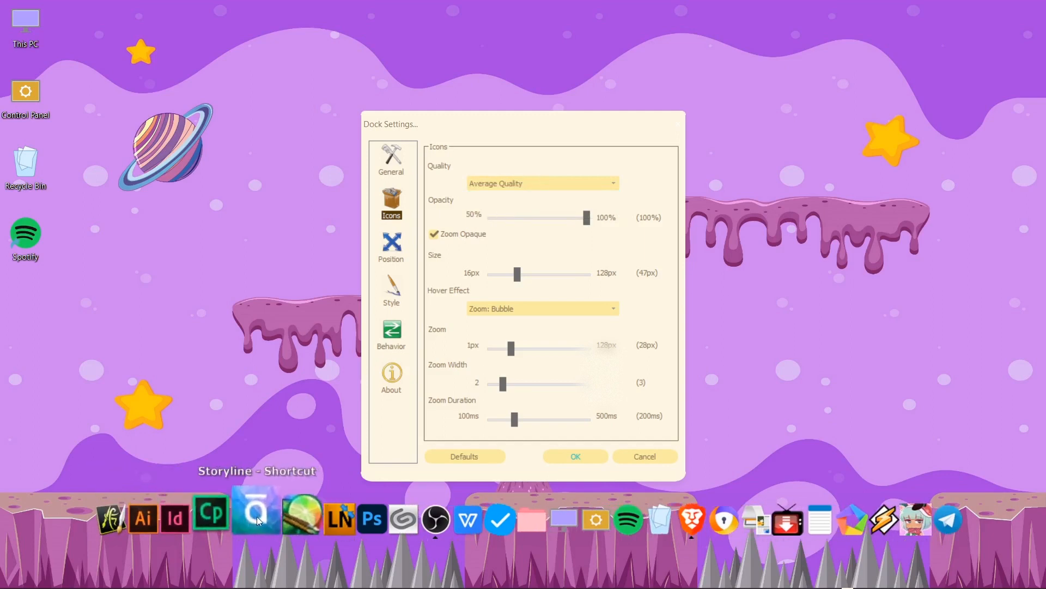
# Step: Set the dock's icon attention effect to UberIcon Effects
pyautogui.click(399, 339)
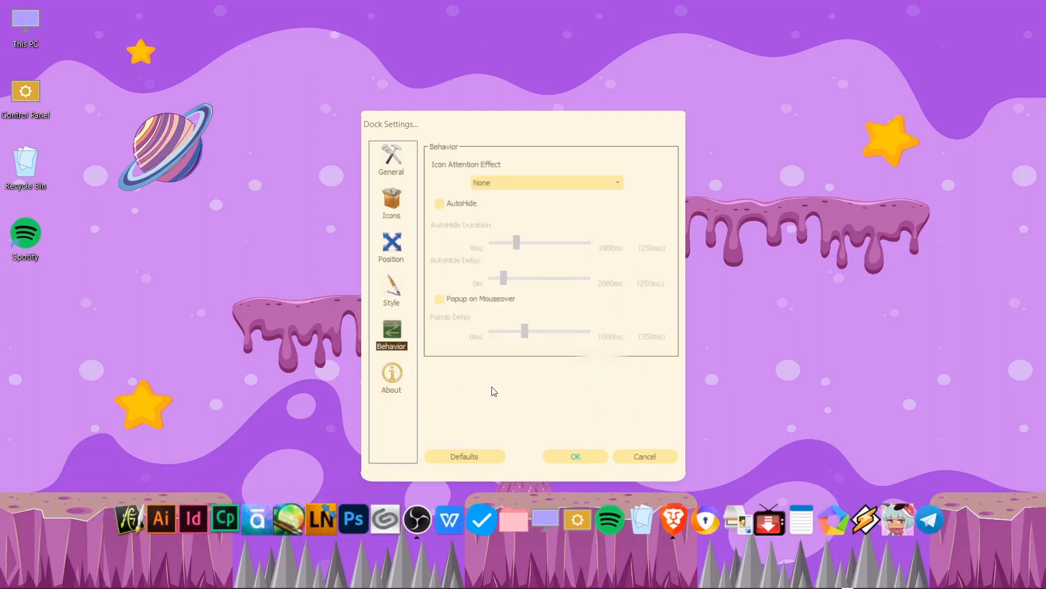
pyautogui.click(500, 182)
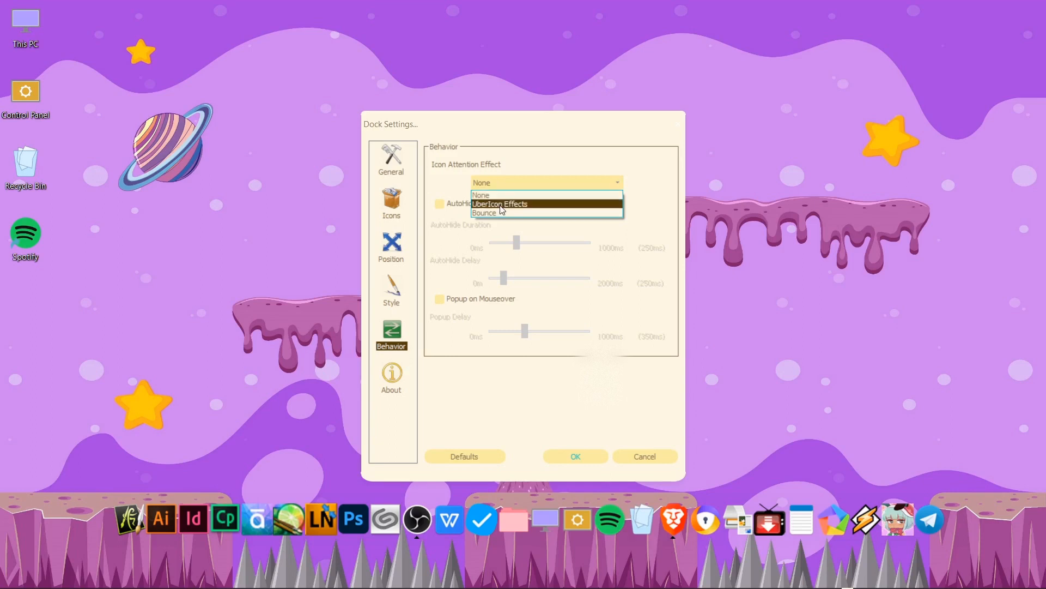
pyautogui.click(499, 204)
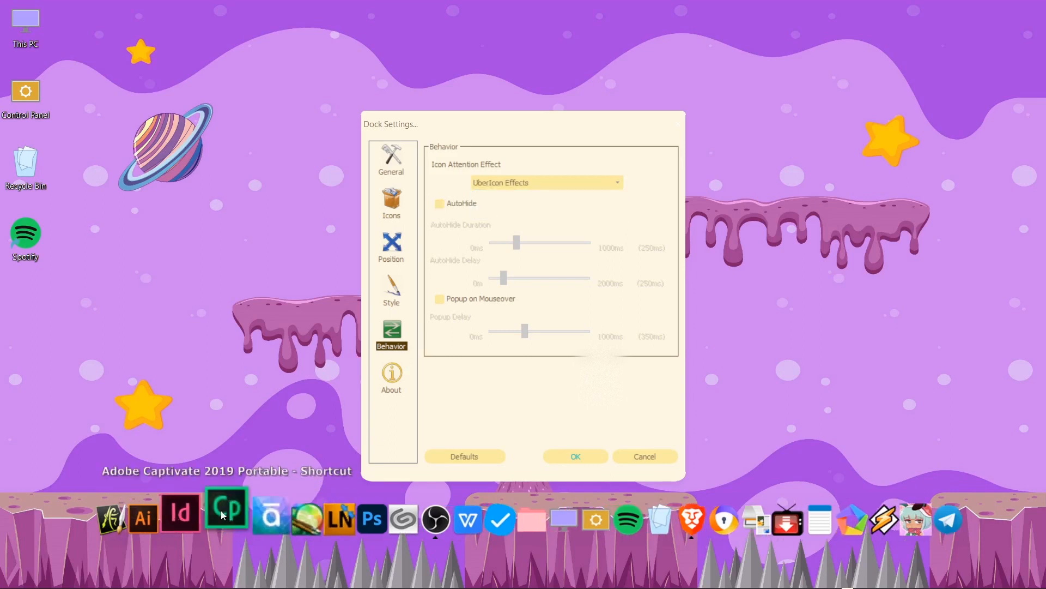
# Step: Try the Bounce and None icon attention effects on the dock icons
pyautogui.click(502, 179)
pyautogui.click(498, 208)
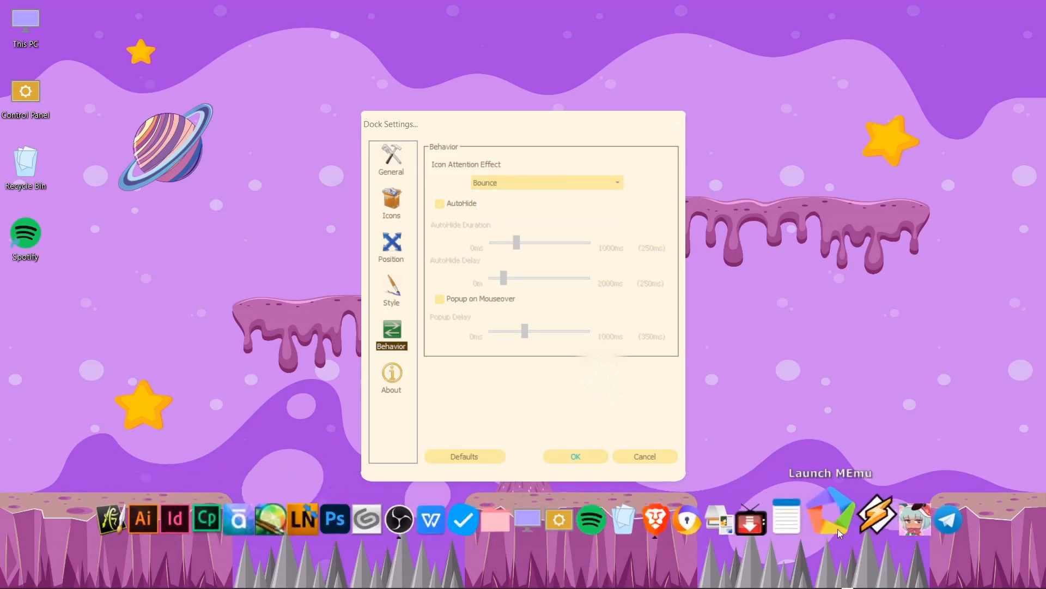
pyautogui.click(501, 178)
pyautogui.click(503, 195)
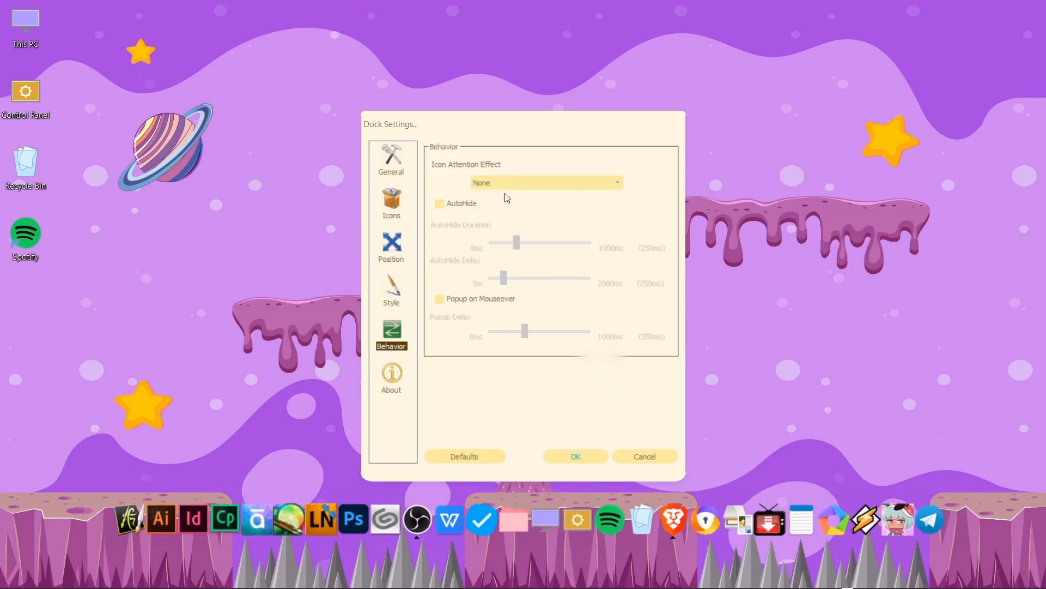
# Step: Try AutoHide for the dock, turn it off again, and close the dock settings without saving, leaving the attention effect at None
pyautogui.click(441, 205)
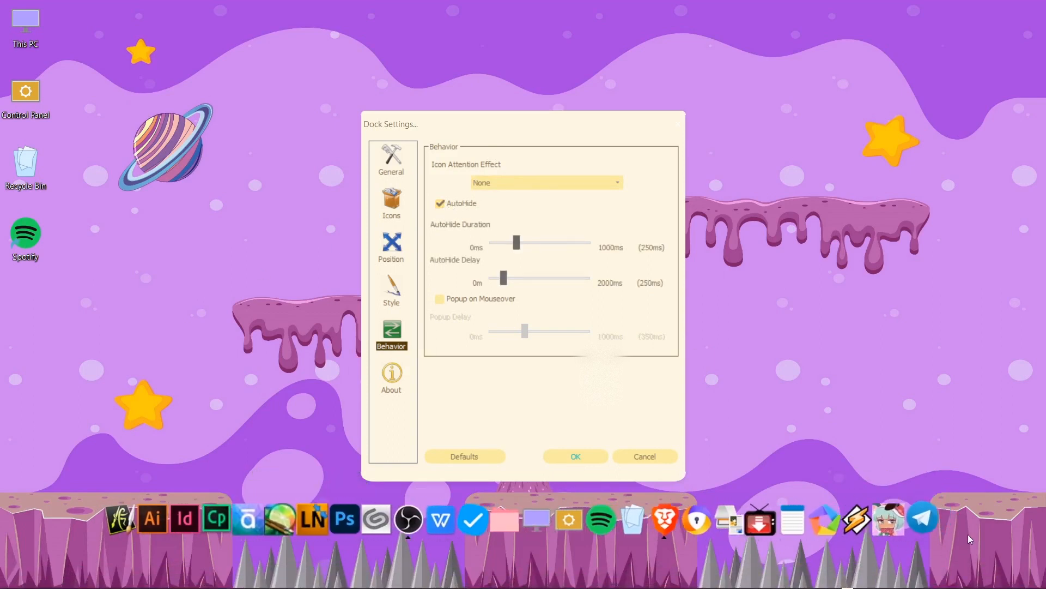
pyautogui.click(439, 203)
pyautogui.click(532, 179)
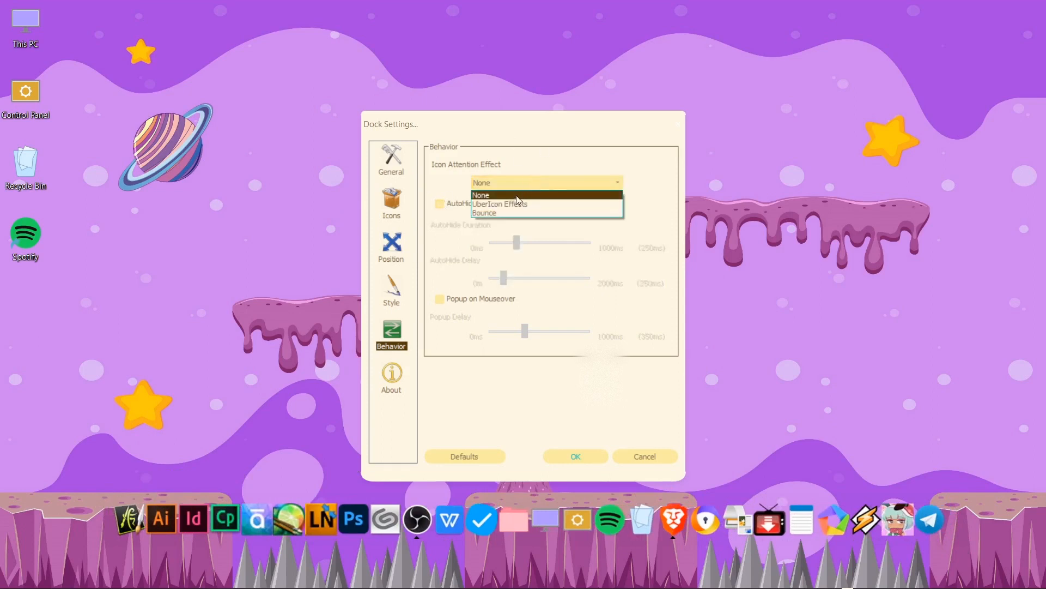
pyautogui.click(517, 195)
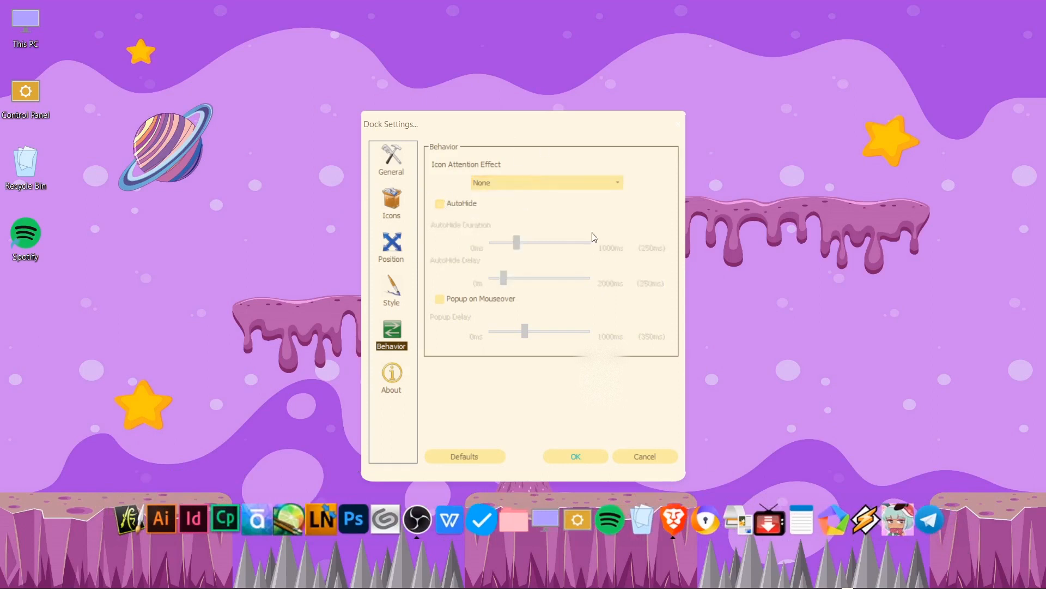
pyautogui.click(644, 457)
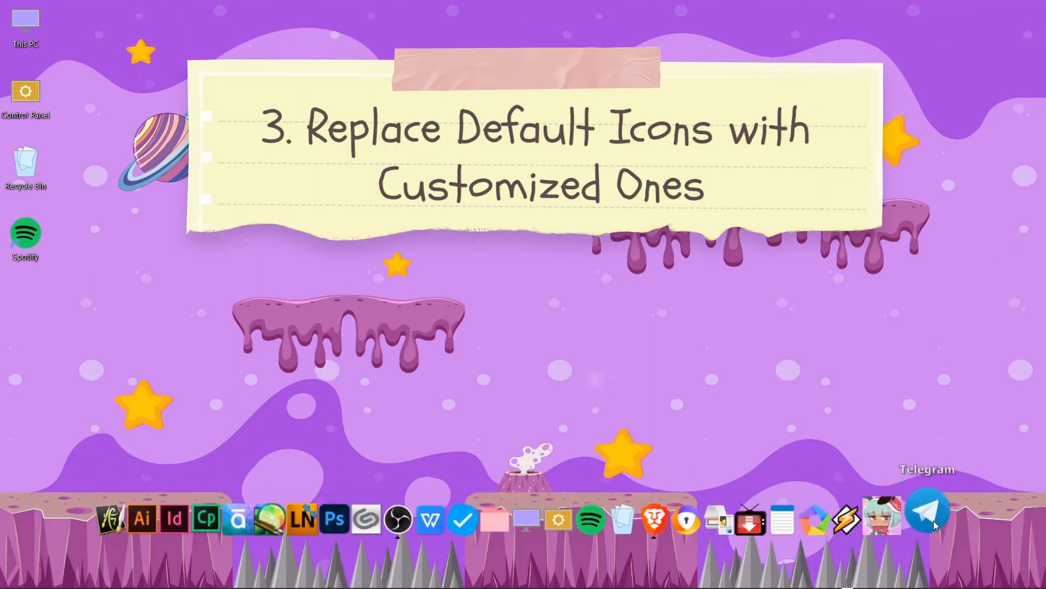
# Step: Examine the stock icons offered in the Telegram dock item's icon settings and close the dialog without changing the icon
pyautogui.rightClick(934, 521)
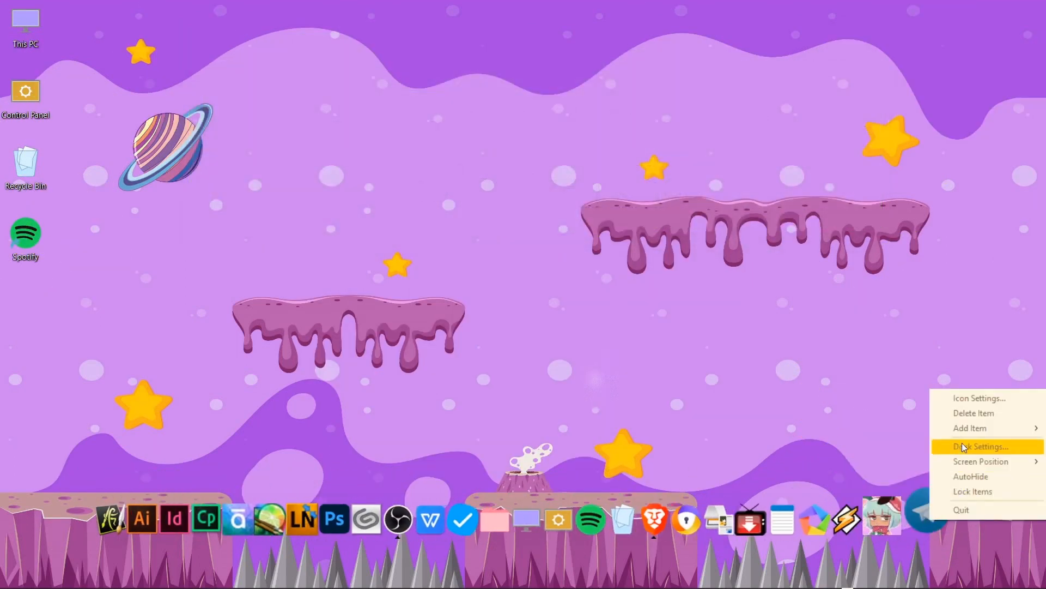
pyautogui.click(954, 398)
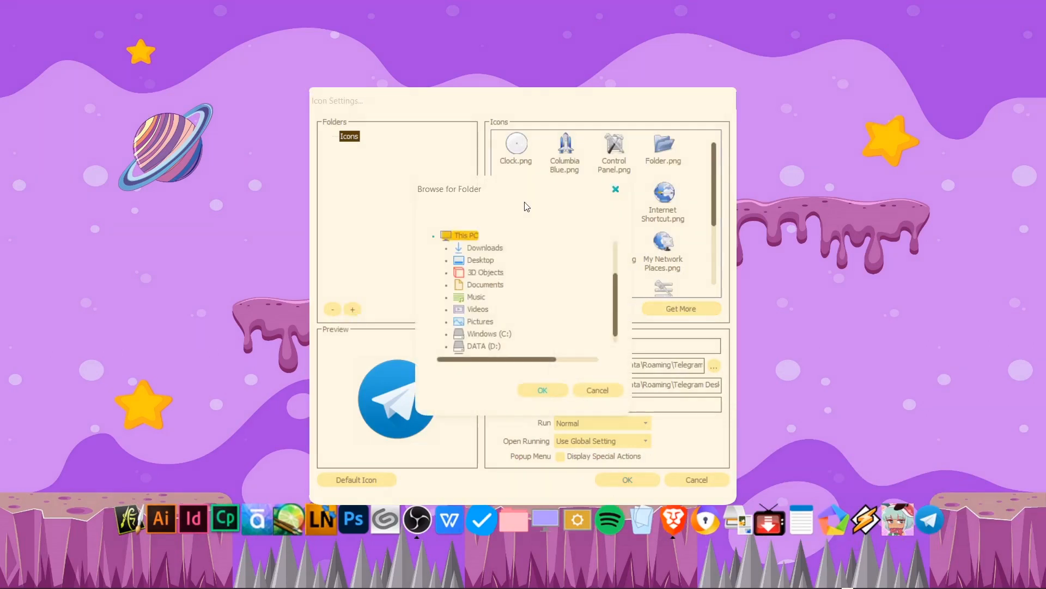
pyautogui.moveTo(526, 207); pyautogui.dragTo(462, 155)
pyautogui.click(550, 138)
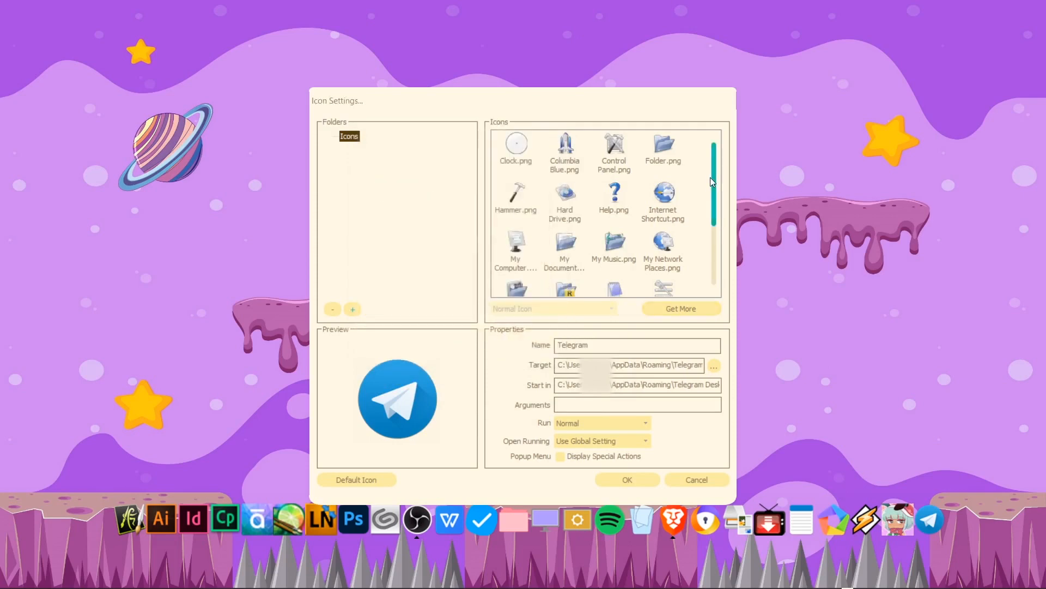
pyautogui.moveTo(713, 178); pyautogui.dragTo(712, 260)
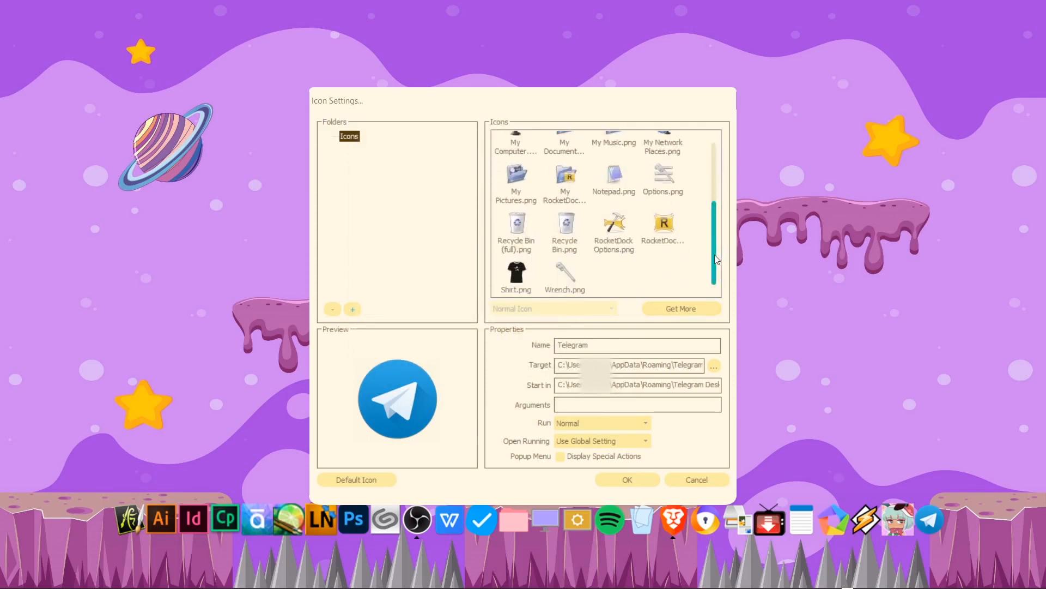
pyautogui.moveTo(715, 254); pyautogui.dragTo(715, 195)
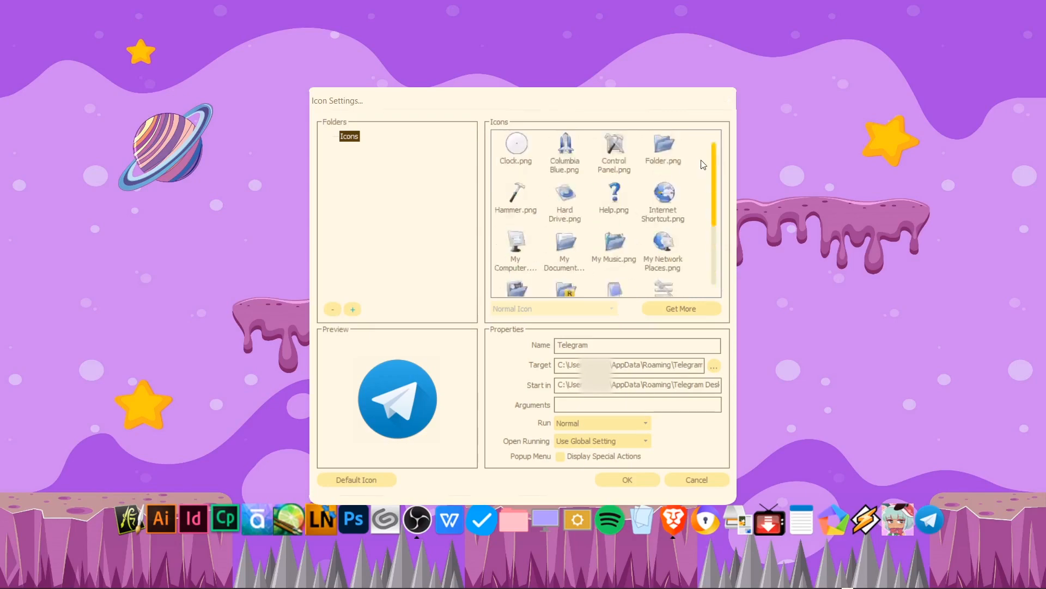
pyautogui.click(688, 480)
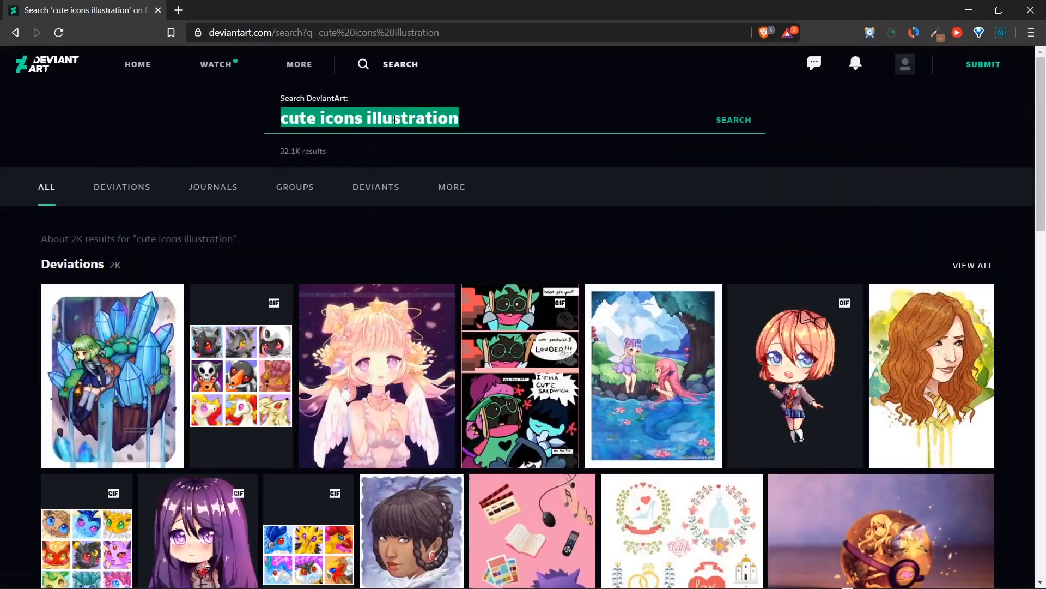
# Step: In the web browser, search DeviantArt for "cute icons" and open the [sweetART] Cute deviantART Icon Pack
pyautogui.press('BackSpace')
pyautogui.write('cut')
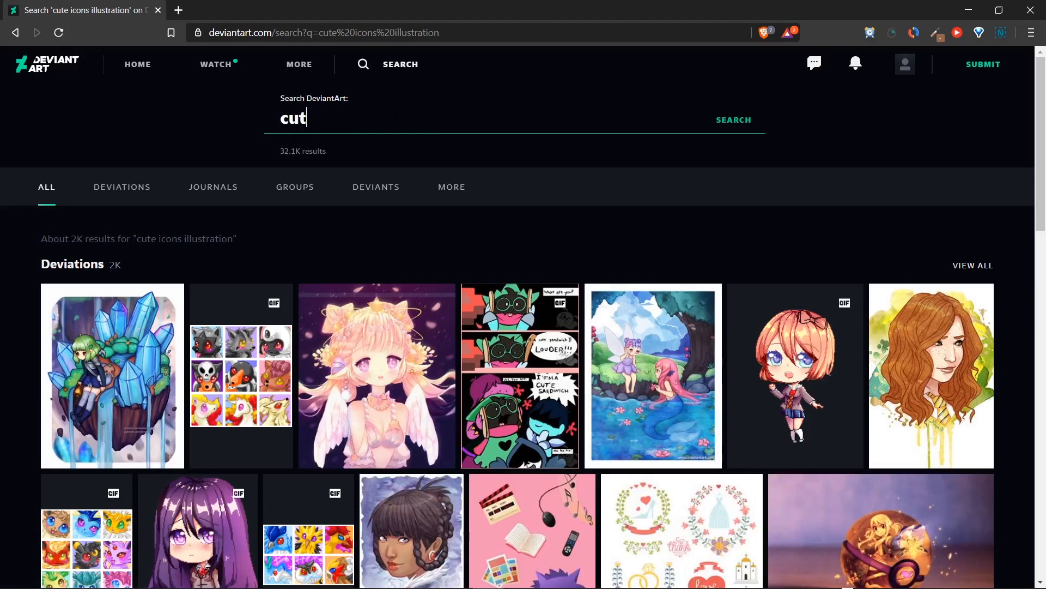
pyautogui.write('e icons')
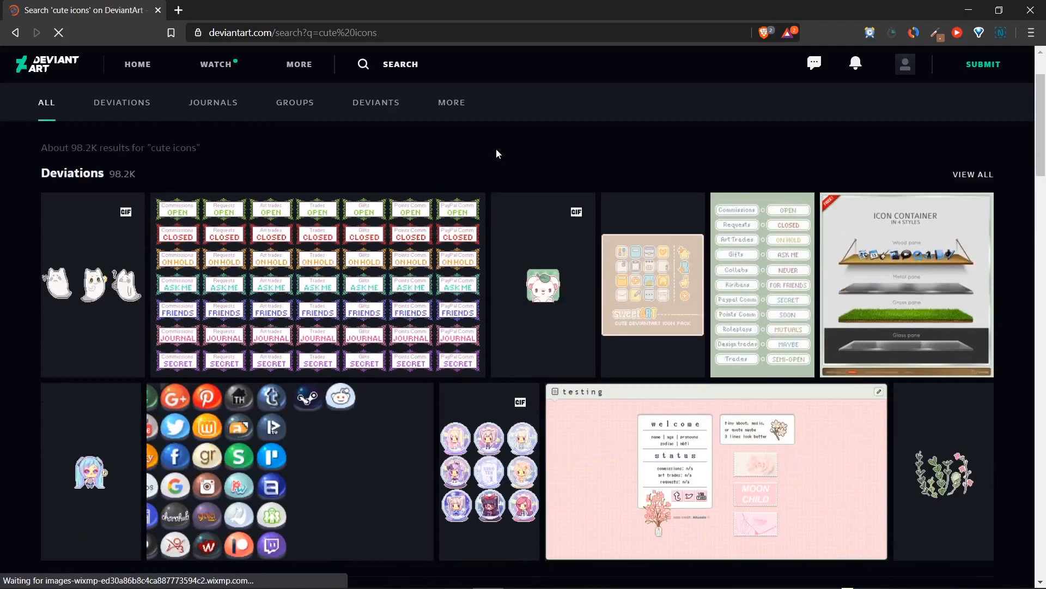
pyautogui.click(647, 178)
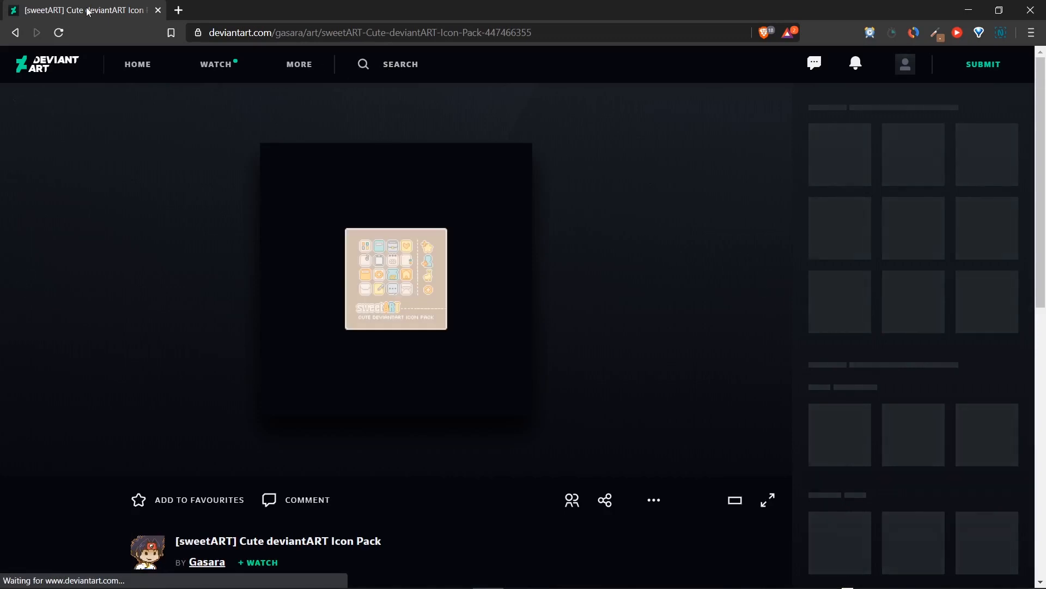
# Step: Search DeviantArt for "pastelis icon" and open the Harmonia Pastelis Icon Set by Raindropmemory
pyautogui.click(402, 63)
pyautogui.write('pa')
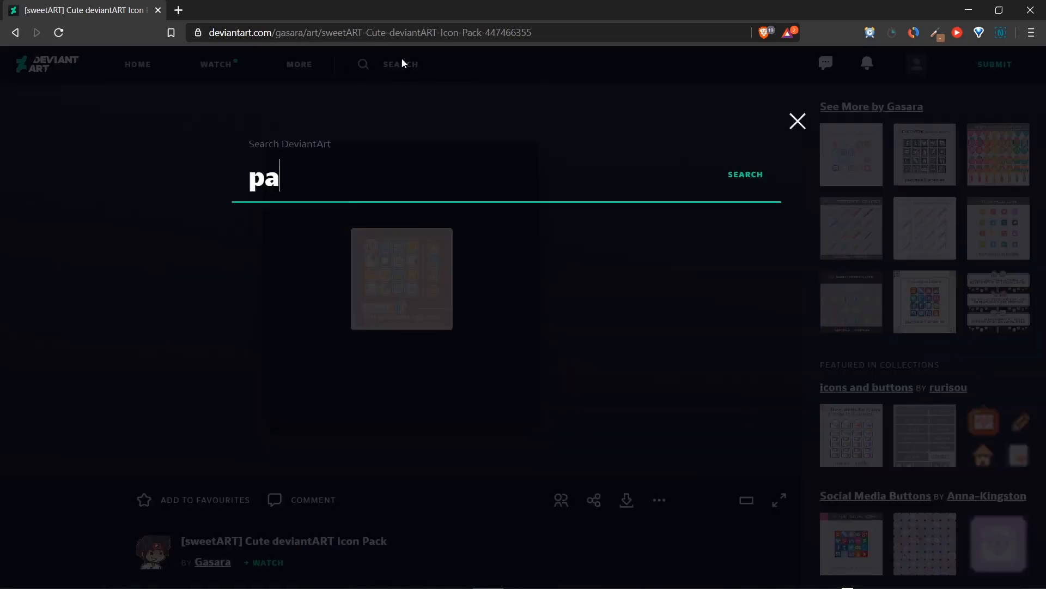
pyautogui.write('stelis icon')
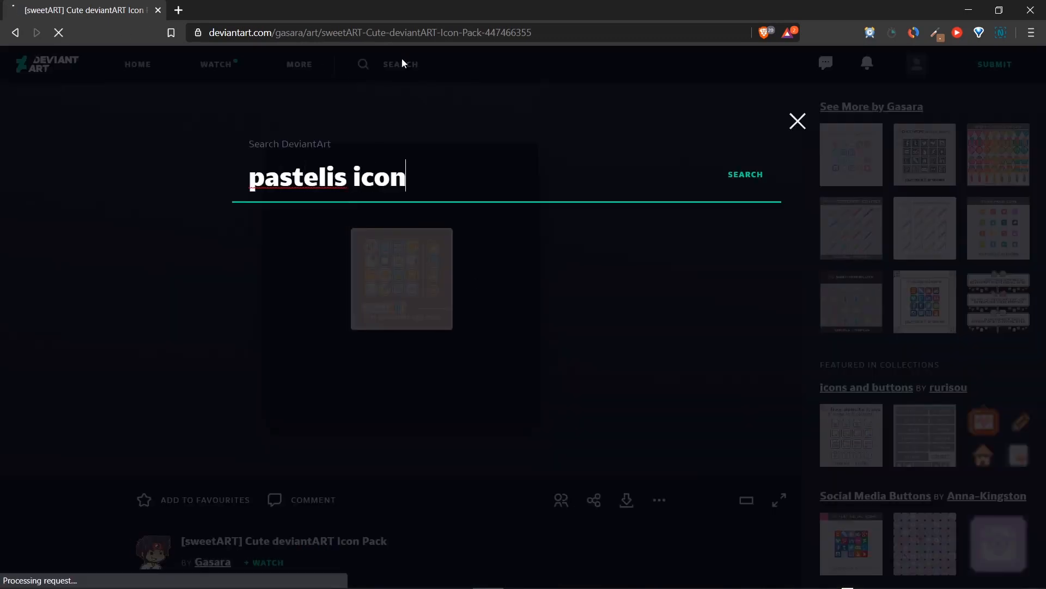
pyautogui.press('Return')
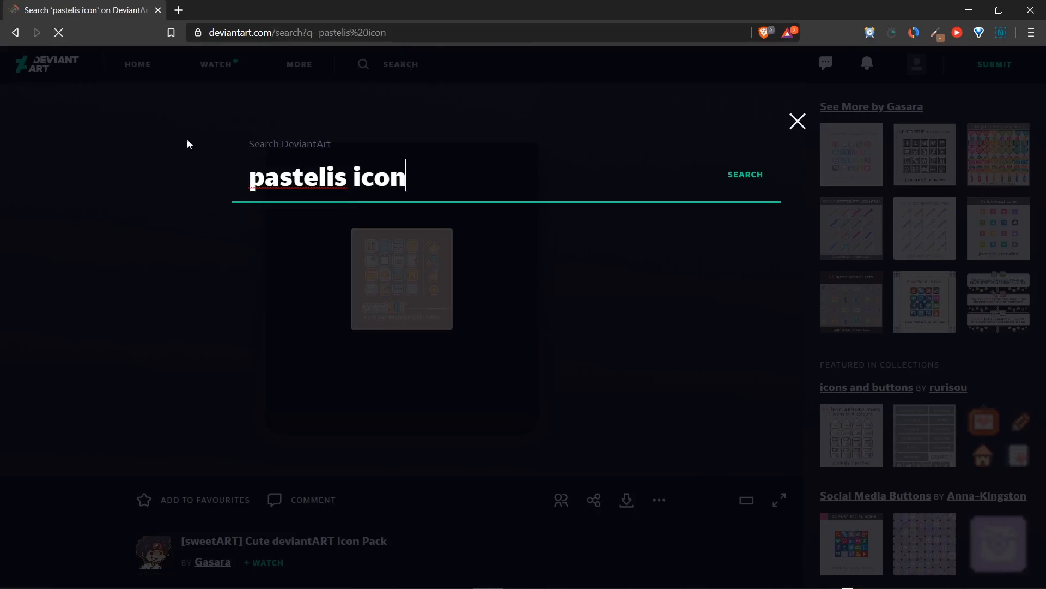
pyautogui.scroll(-2, 447, 290)
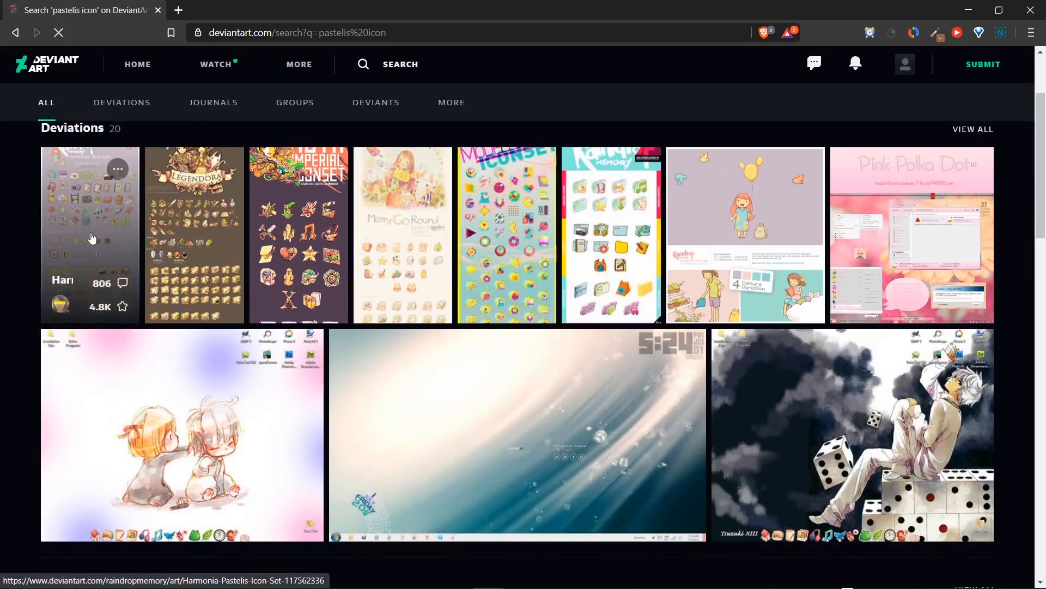
pyautogui.click(91, 235)
# Step: Enlarge the Harmonia Pastelis preview image to full size, examine its object, folder and application icons, and close the enlarged view
pyautogui.click(379, 211)
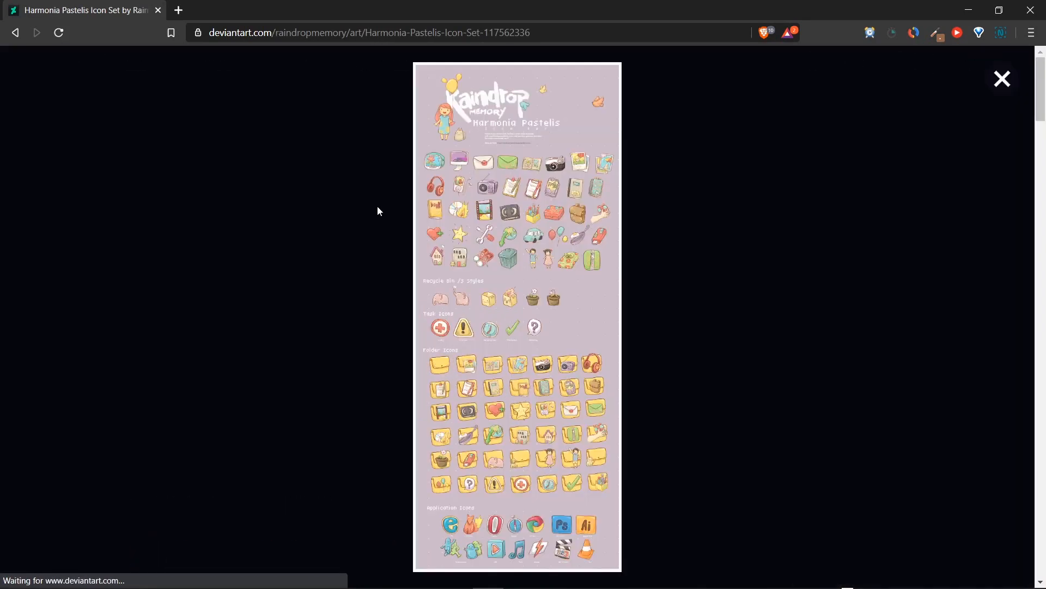
pyautogui.click(528, 207)
pyautogui.scroll(-5, 431, 214)
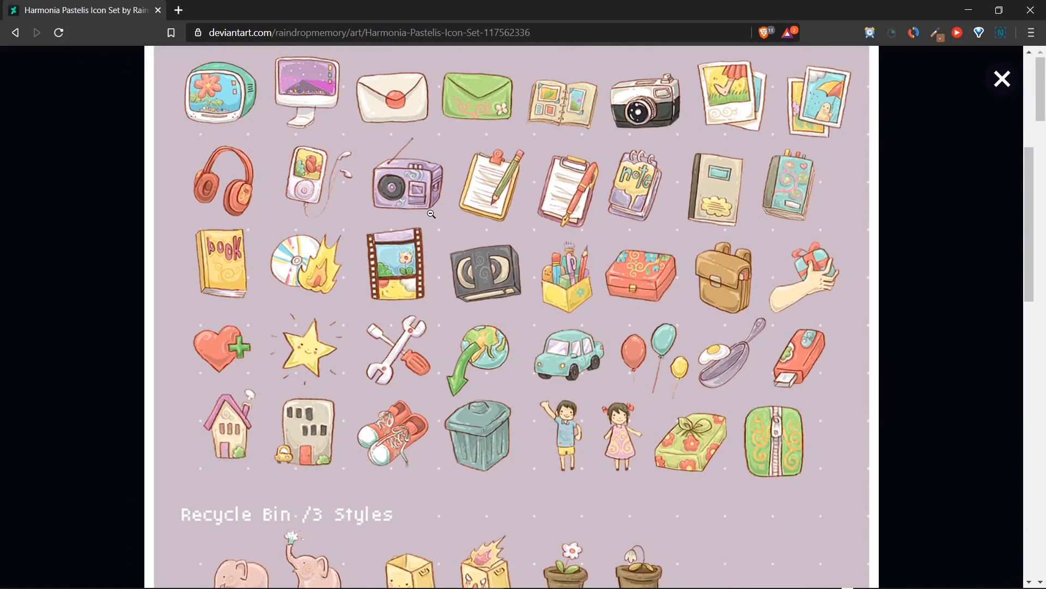
pyautogui.scroll(-12, 431, 214)
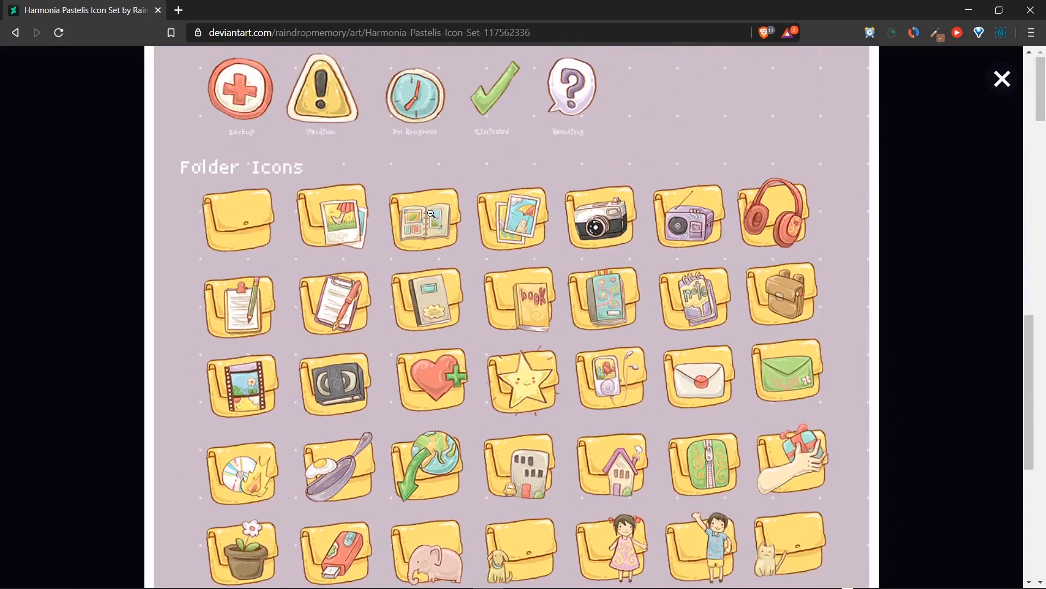
pyautogui.scroll(-4, 431, 214)
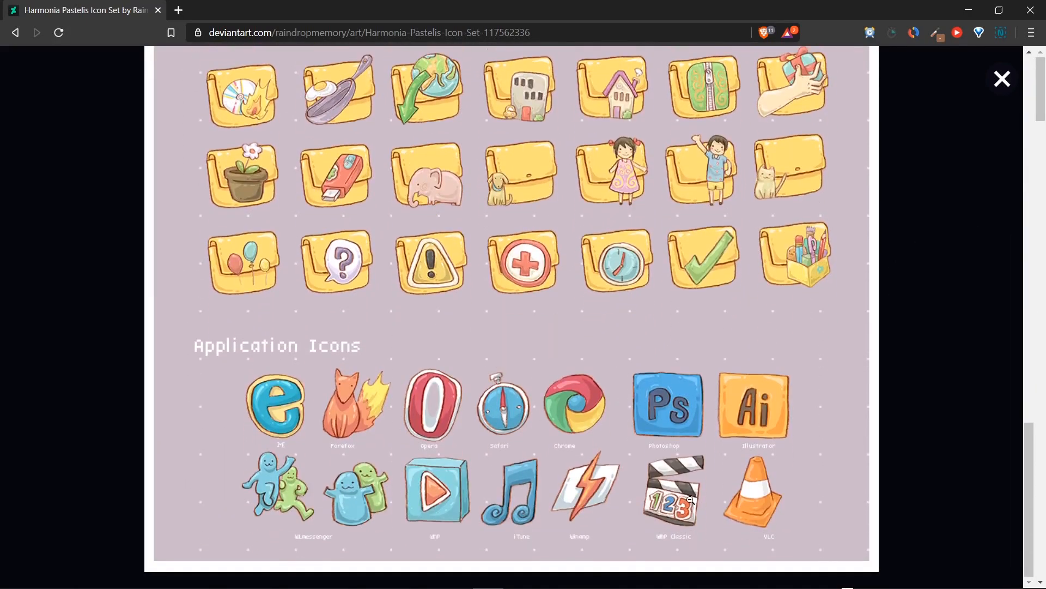
pyautogui.click(998, 81)
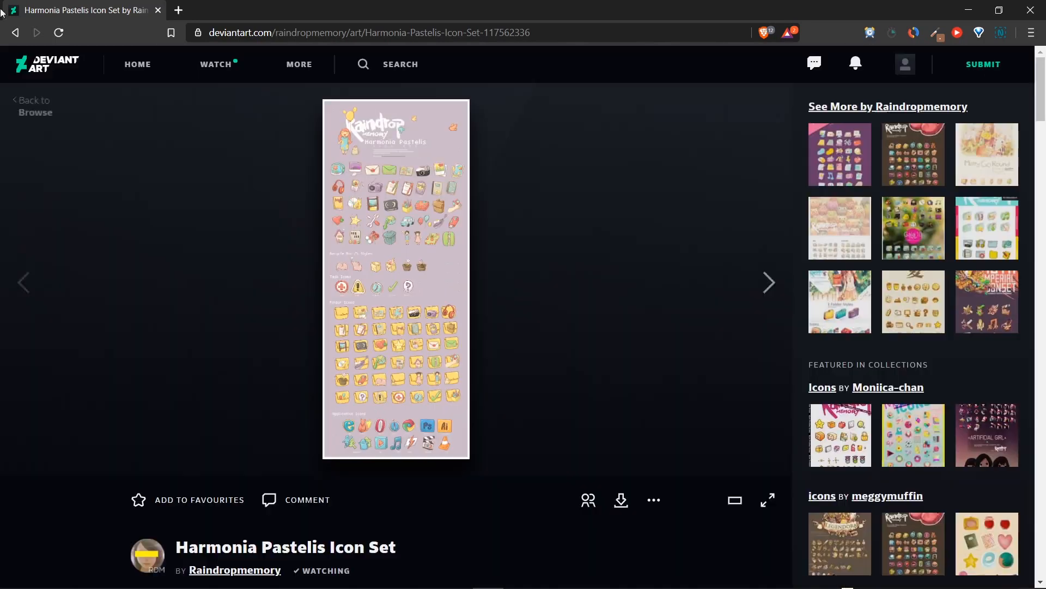
# Step: Check the usage rights in the Harmonia Pastelis Icon Set description and download the set as a zip file
pyautogui.scroll(-5, 440, 368)
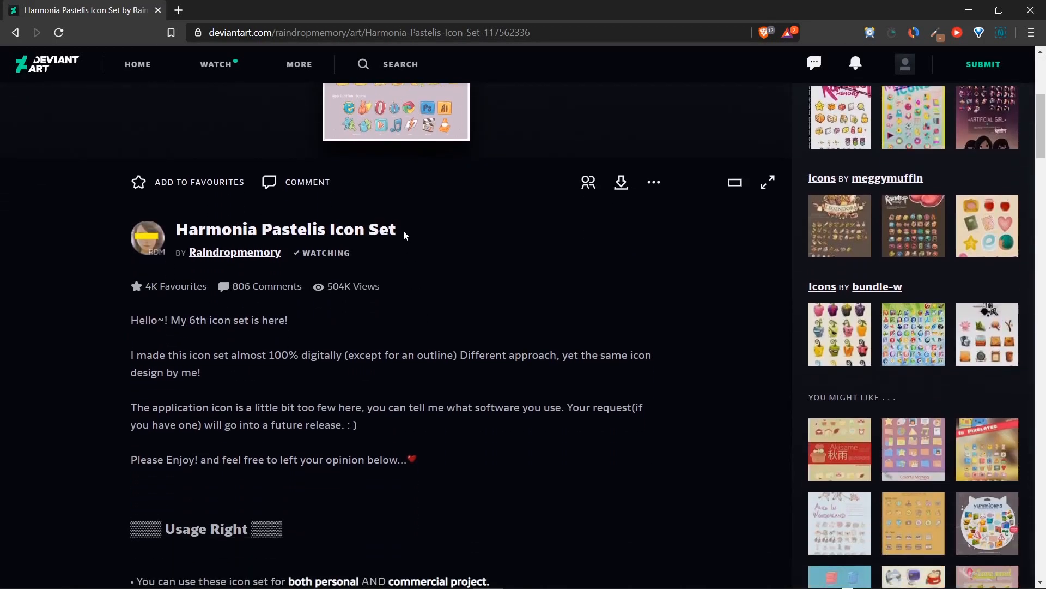
pyautogui.scroll(-4, 405, 215)
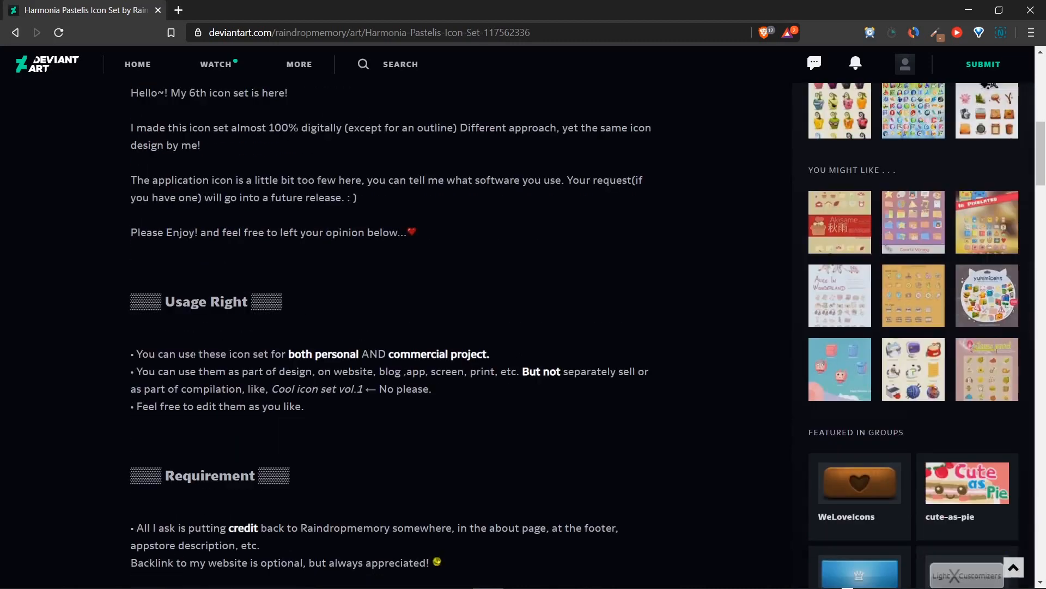
pyautogui.moveTo(178, 353); pyautogui.dragTo(503, 354)
pyautogui.click(502, 351)
pyautogui.scroll(5, 460, 406)
pyautogui.scroll(4, 460, 409)
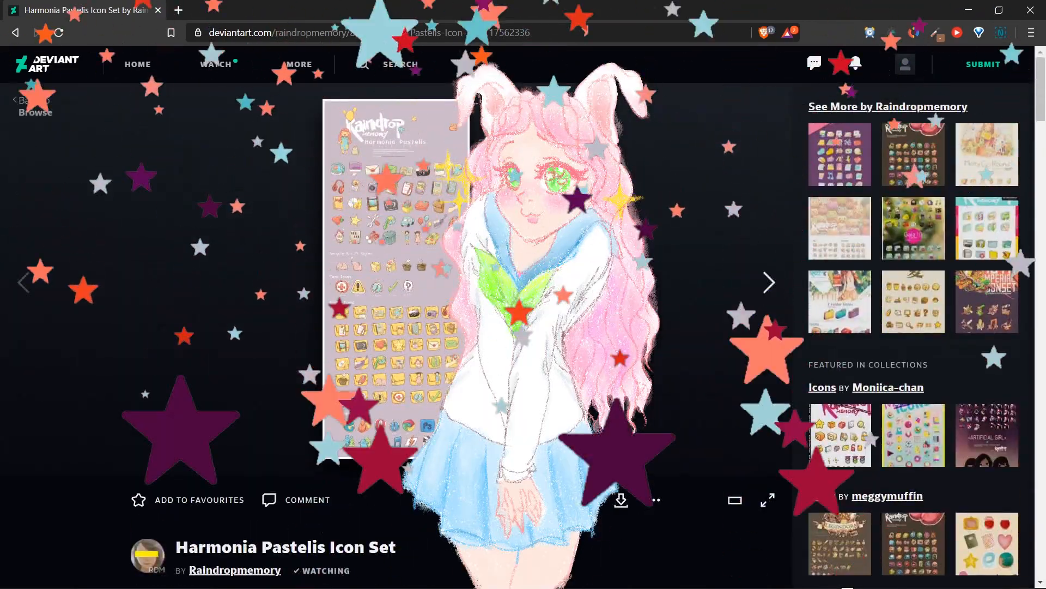
pyautogui.click(621, 499)
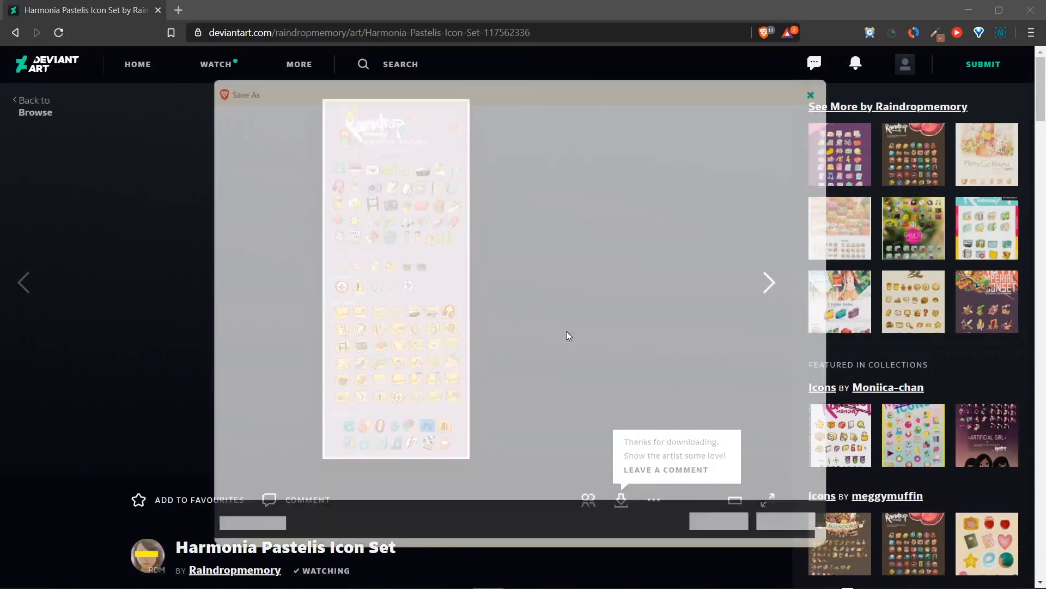
pyautogui.click(670, 512)
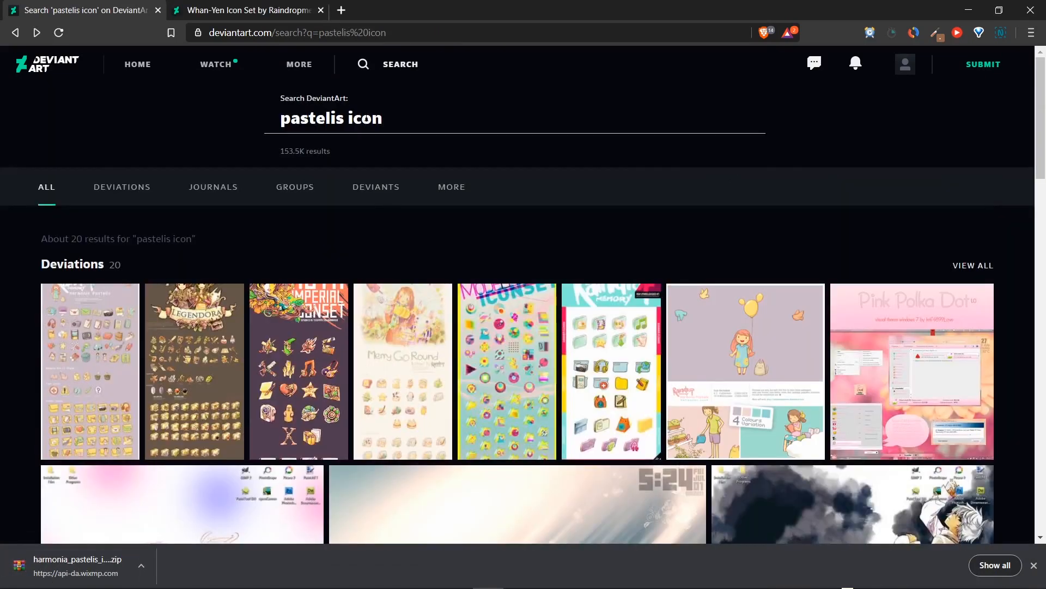
# Step: Search DeviantArt for "summer love icon" and open the Summer, Love +Cicadas Icon Set
pyautogui.click(366, 118)
pyautogui.write('summer love')
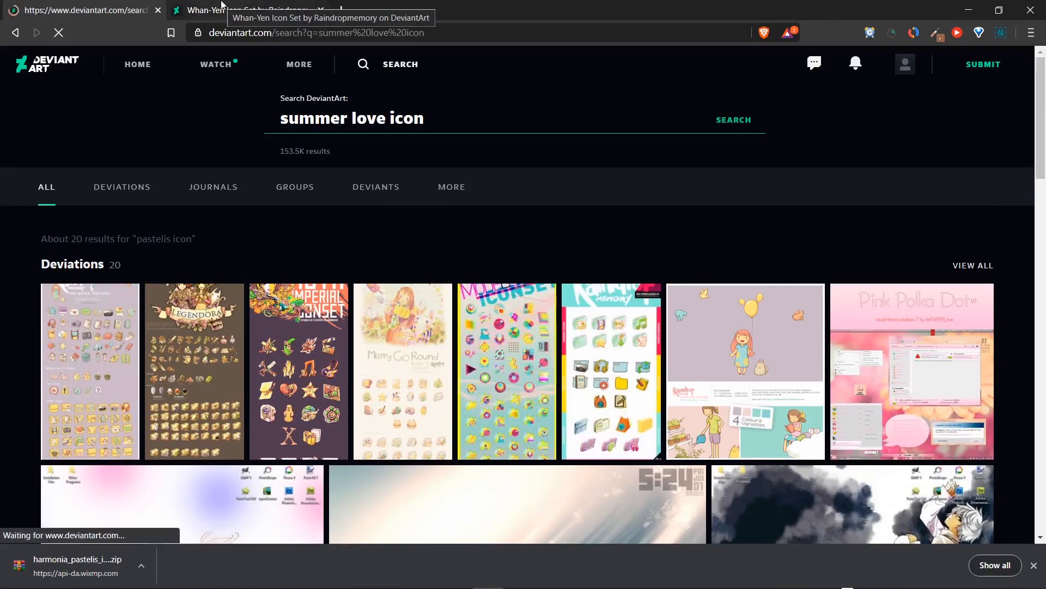
pyautogui.scroll(-3, 501, 188)
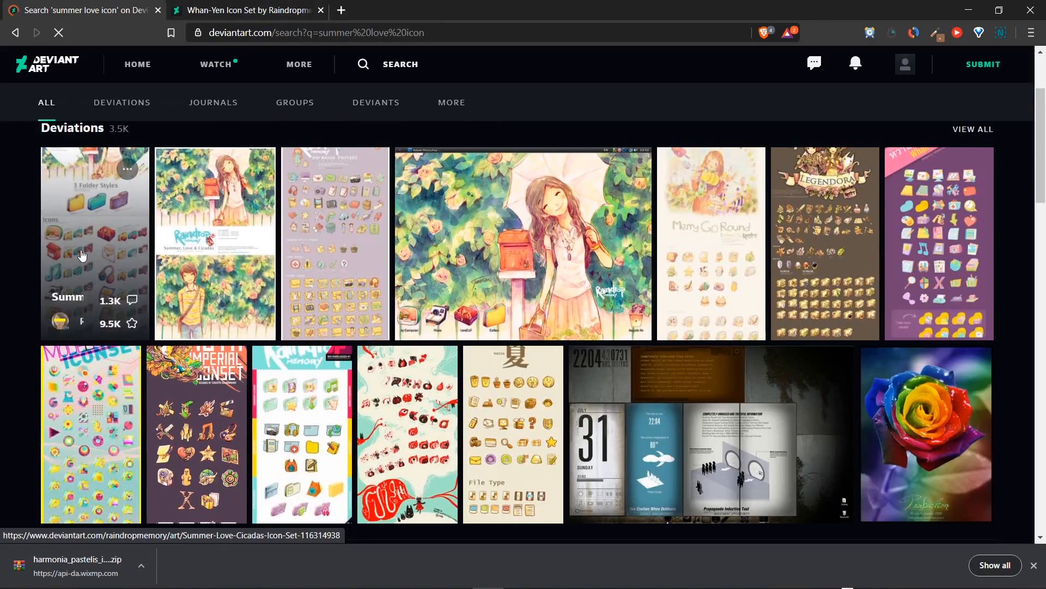
pyautogui.click(81, 250)
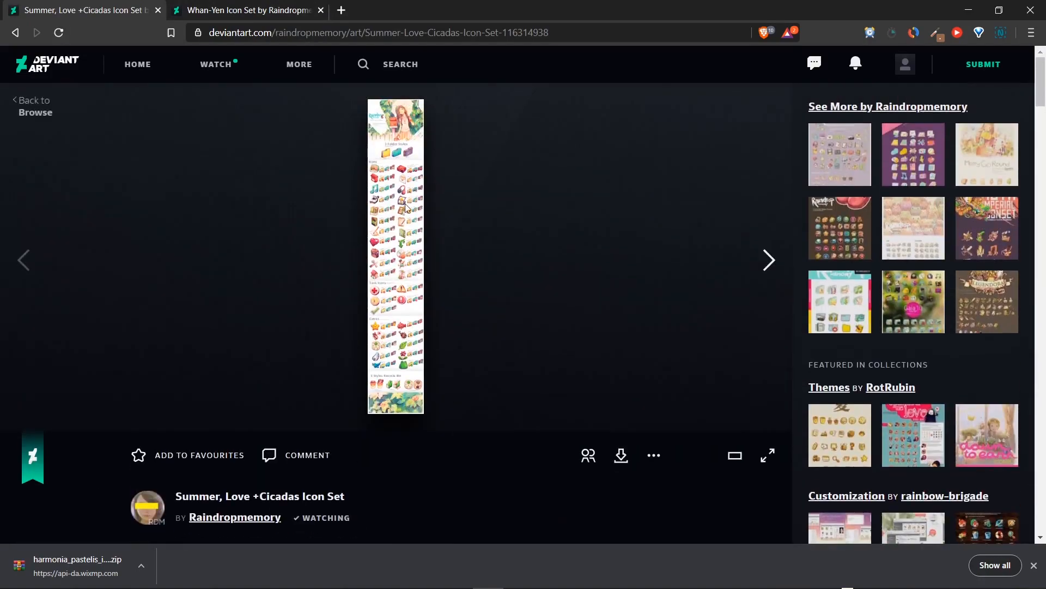
# Step: Enlarge the Summer, Love +Cicadas preview to full size and examine its folder styles, icons, extras and recycle bin designs
pyautogui.click(403, 229)
pyautogui.click(535, 230)
pyautogui.scroll(-10, 599, 296)
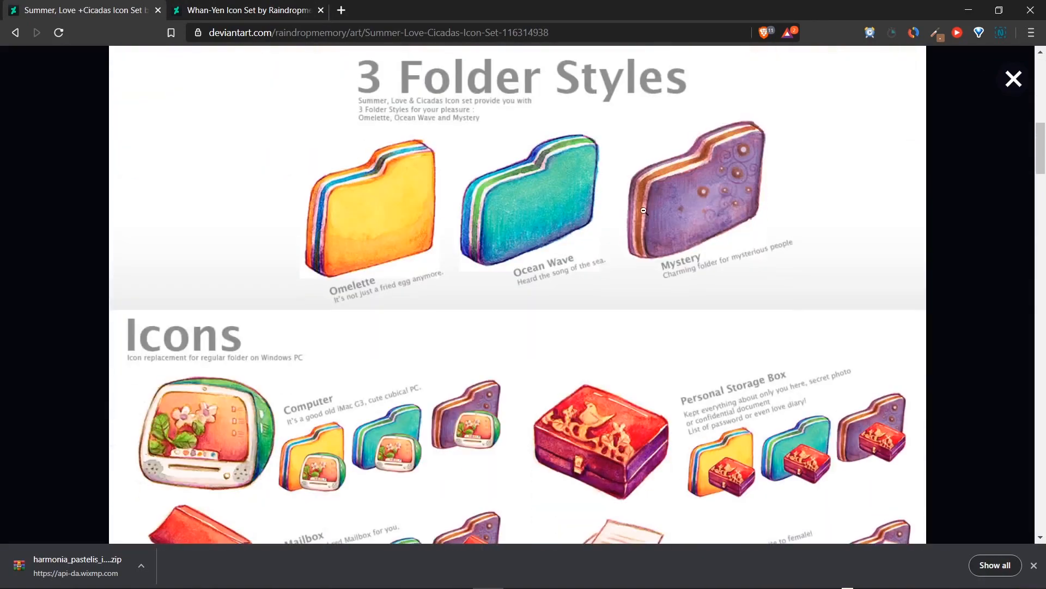
pyautogui.scroll(-5, 594, 293)
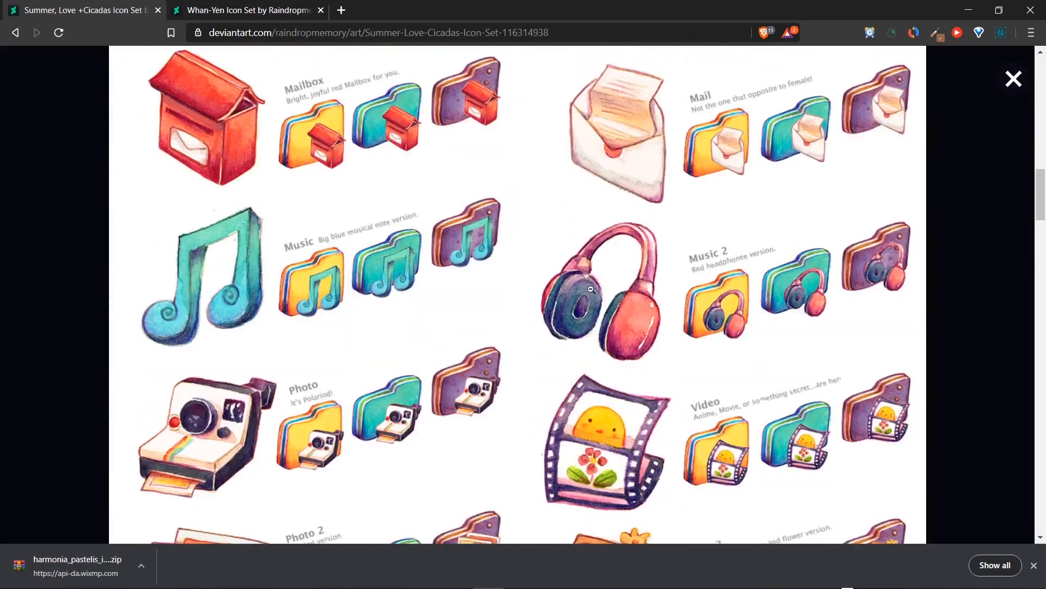
pyautogui.scroll(-15, 619, 356)
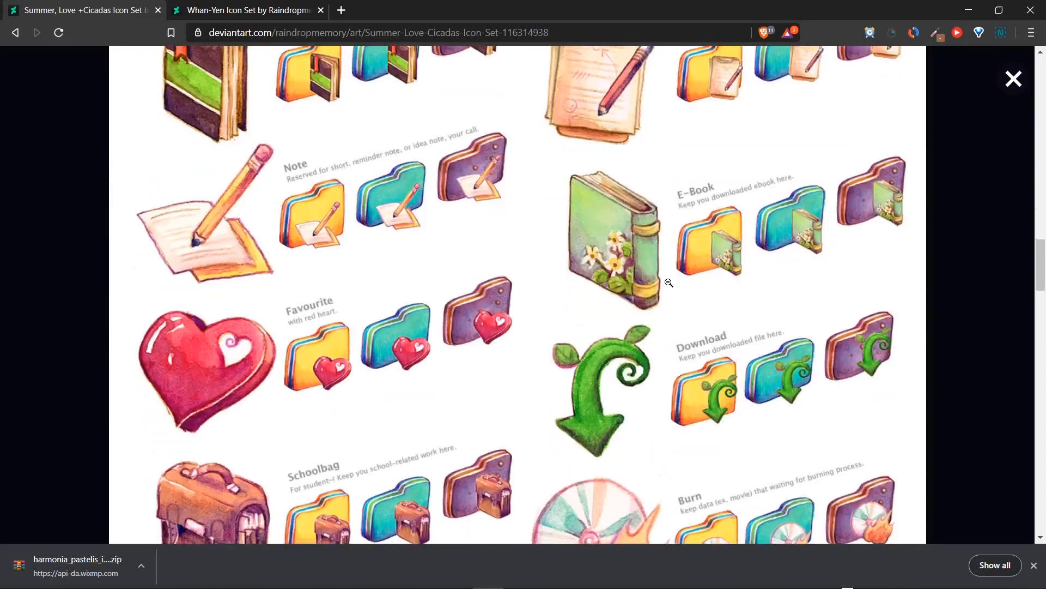
pyautogui.scroll(-15, 669, 282)
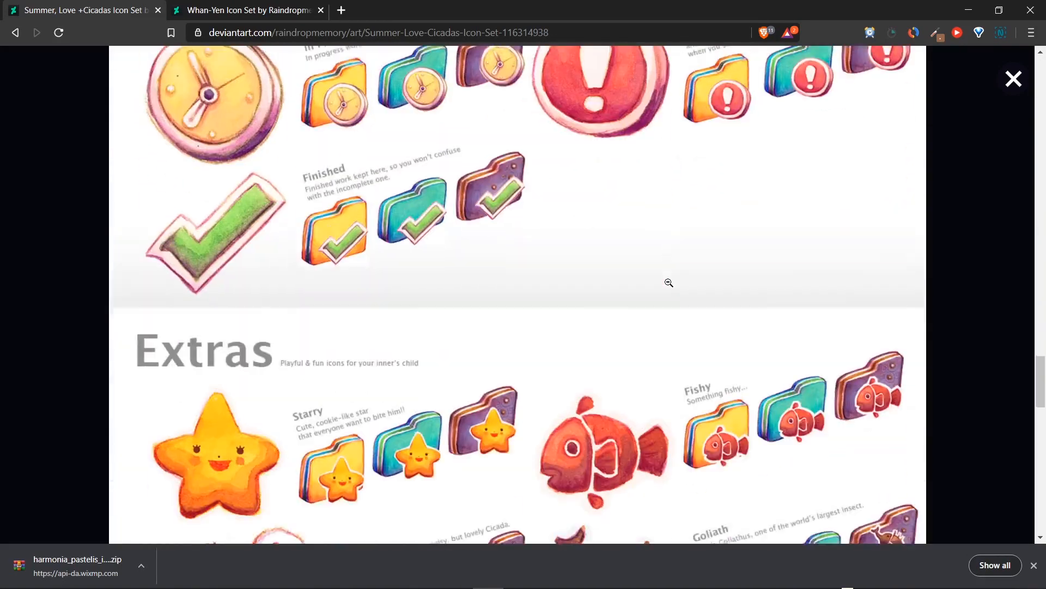
pyautogui.scroll(-15, 669, 282)
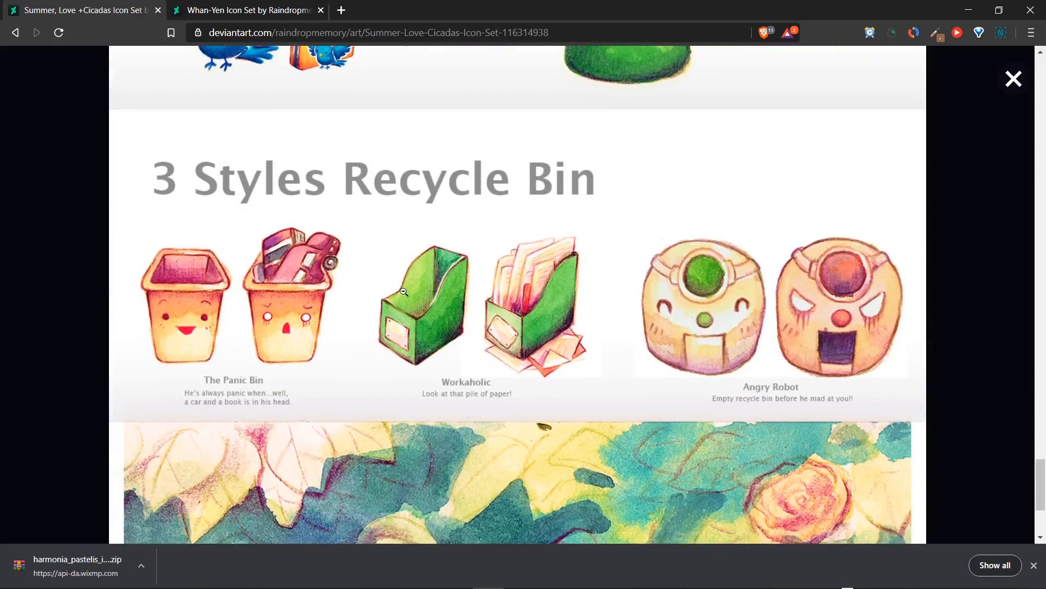
pyautogui.scroll(-5, 837, 335)
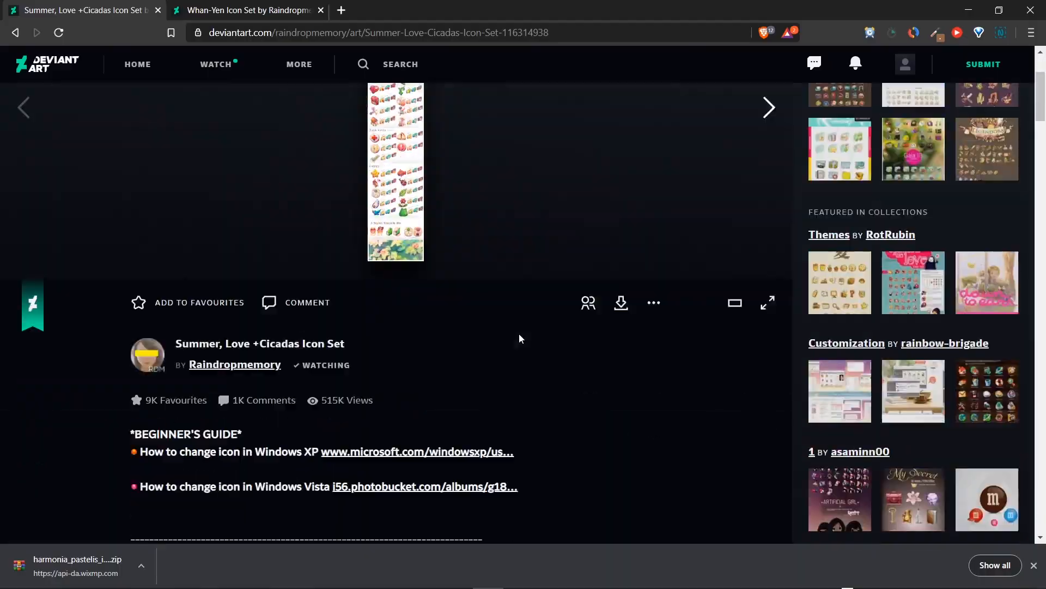
# Step: Download the Summer, Love +Cicadas Icon Set as a zip archive into the Downloads folder
pyautogui.scroll(-1, 519, 332)
pyautogui.click(621, 228)
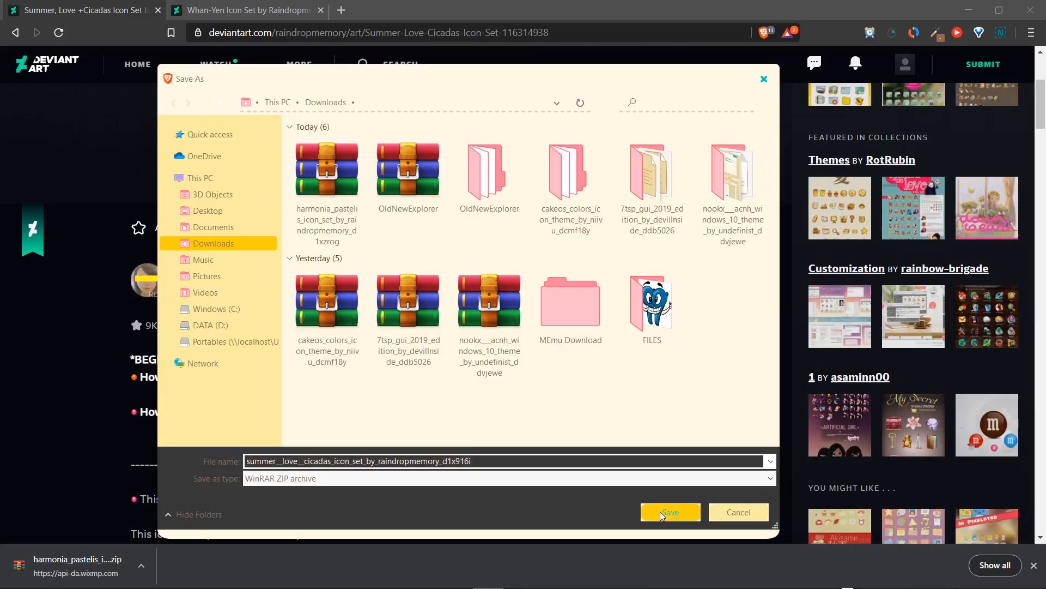
pyautogui.click(662, 510)
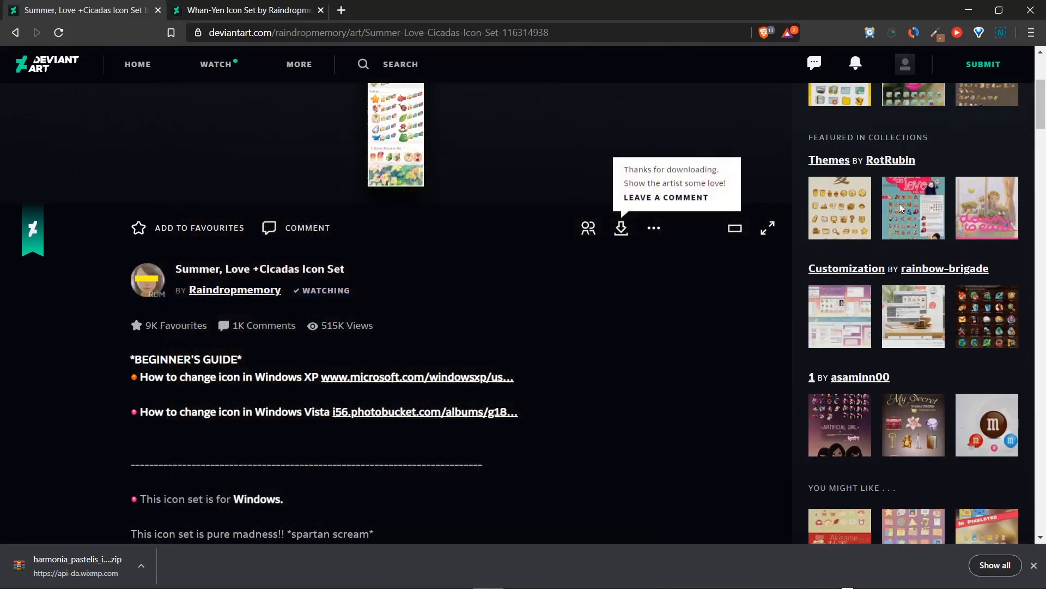
# Step: Open a featured icon set in a new tab and examine the enlarged Whan-Yen and In Spirited We Love icon previews
pyautogui.rightClick(901, 207)
pyautogui.click(899, 213)
pyautogui.scroll(4, 479, 231)
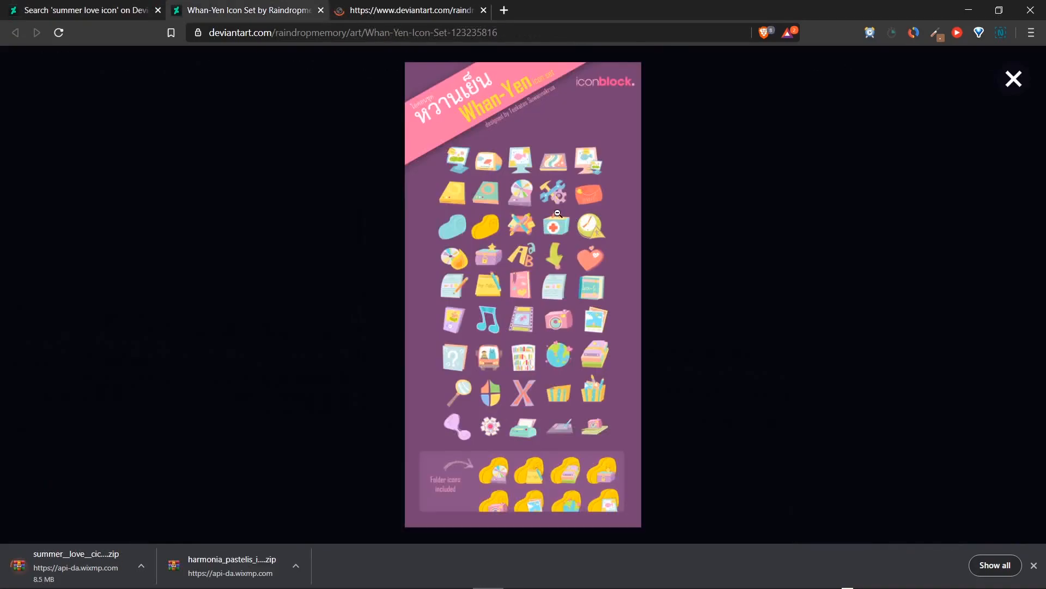
pyautogui.click(518, 217)
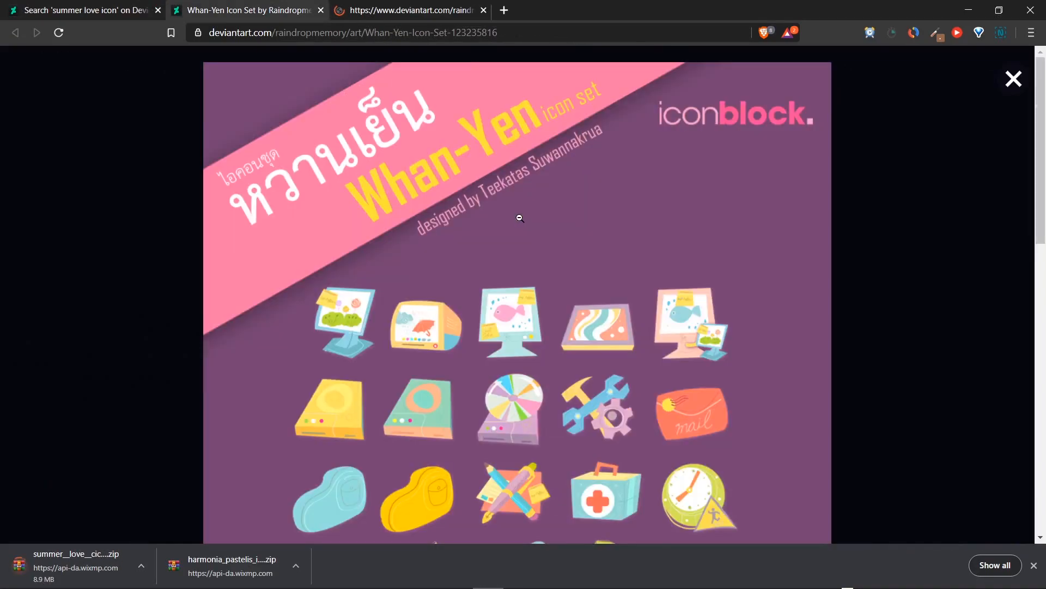
pyautogui.scroll(-7, 518, 217)
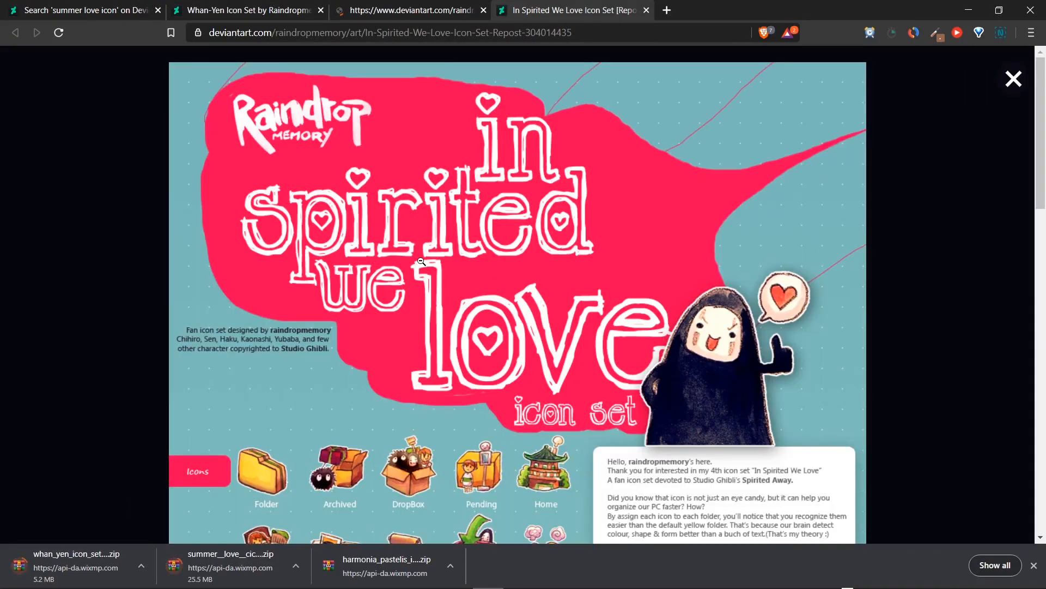
pyautogui.click(536, 336)
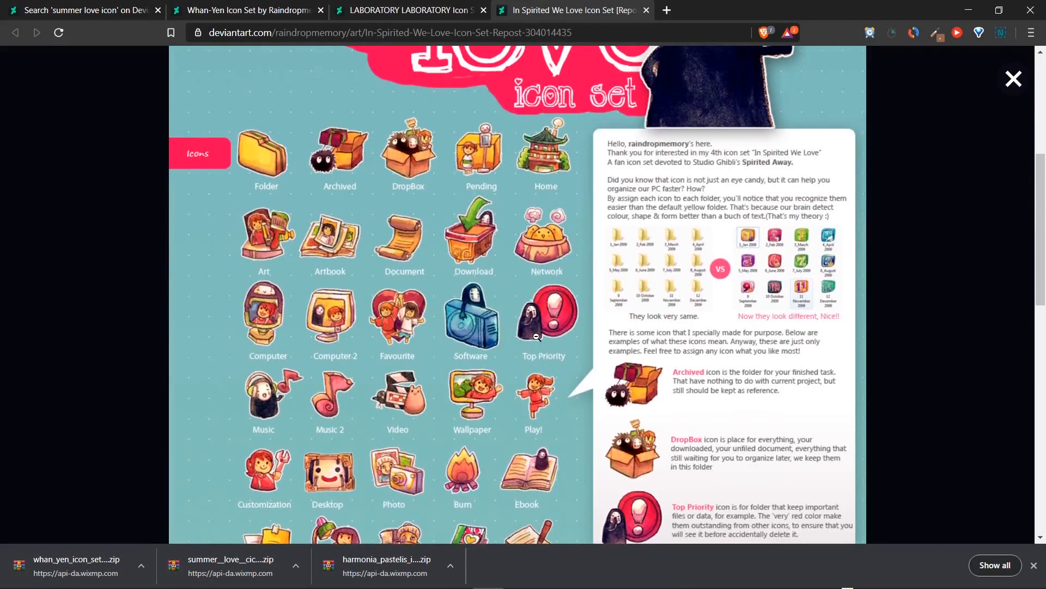
pyautogui.scroll(-4, 537, 336)
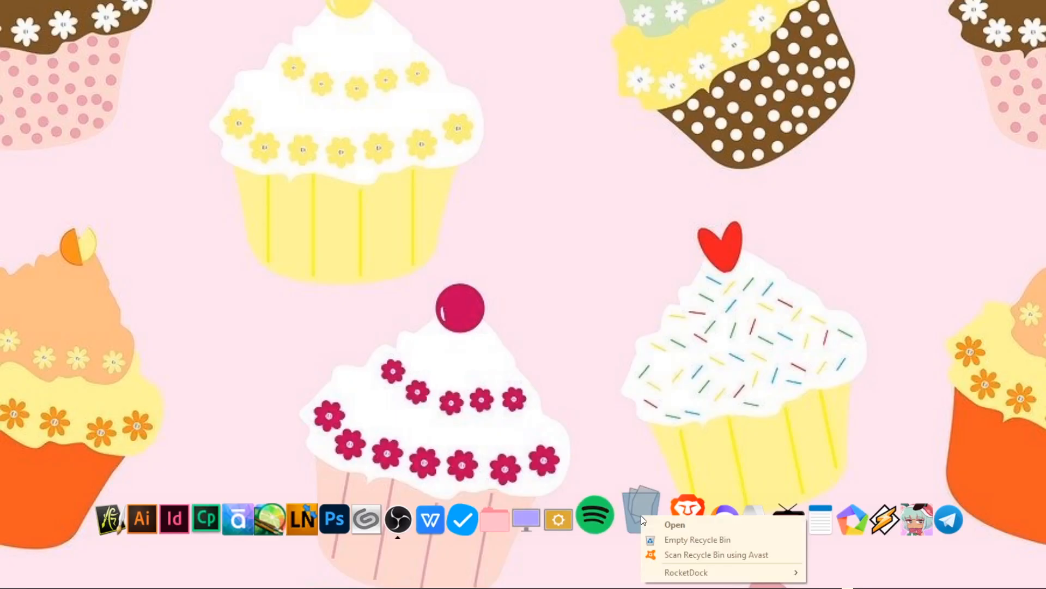
# Step: Switch to RocketDock, open the Brave item's icon settings and add the Harmonia Pastelis Application folder as an icon source
pyautogui.click(693, 435)
pyautogui.rightClick(681, 511)
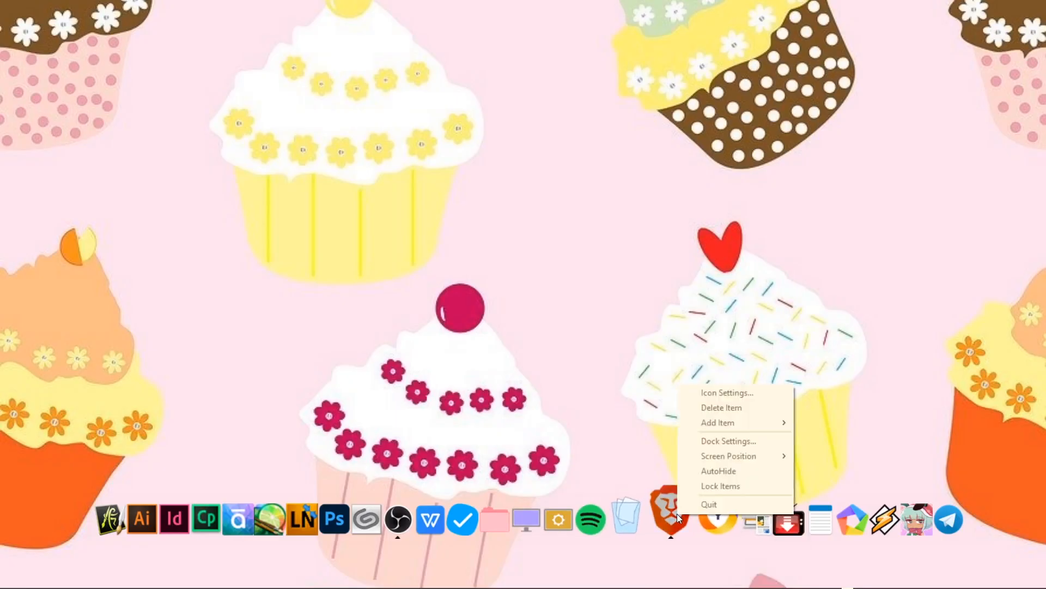
pyautogui.click(724, 397)
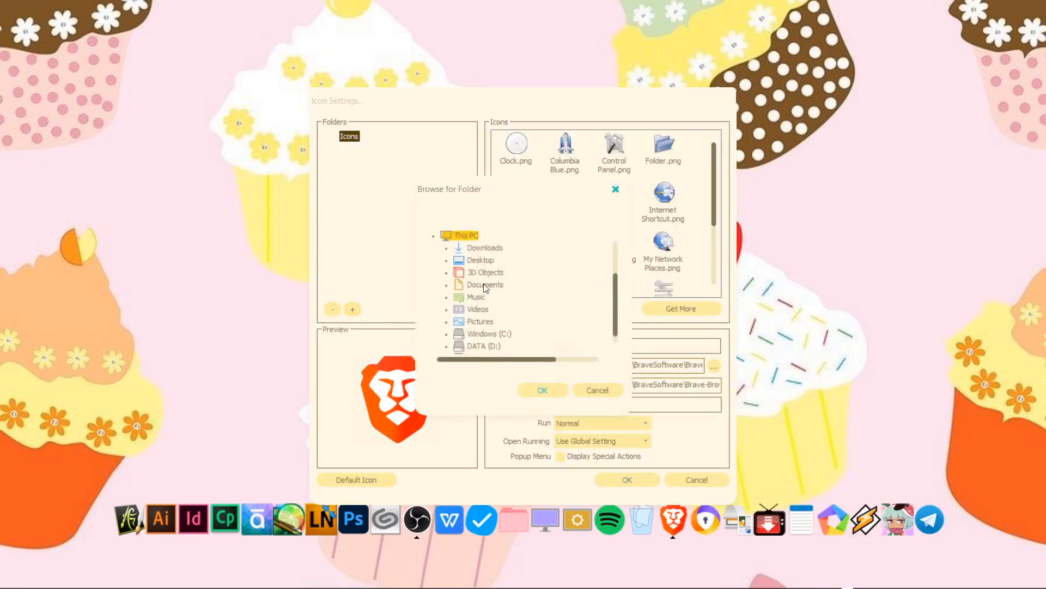
pyautogui.scroll(1, 507, 289)
pyautogui.click(447, 286)
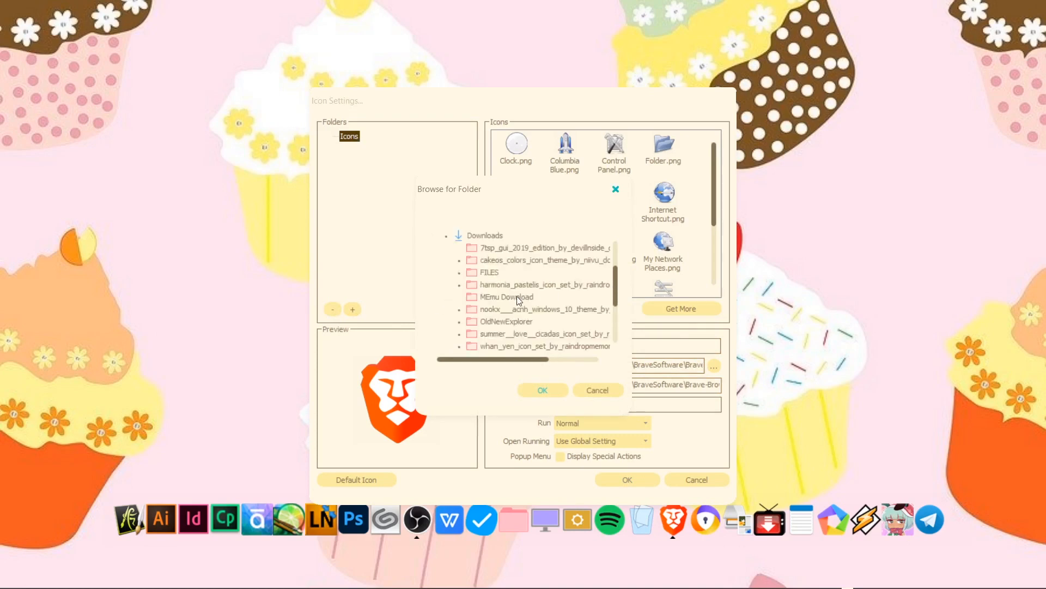
pyautogui.scroll(-1, 519, 299)
pyautogui.click(460, 261)
pyautogui.click(500, 273)
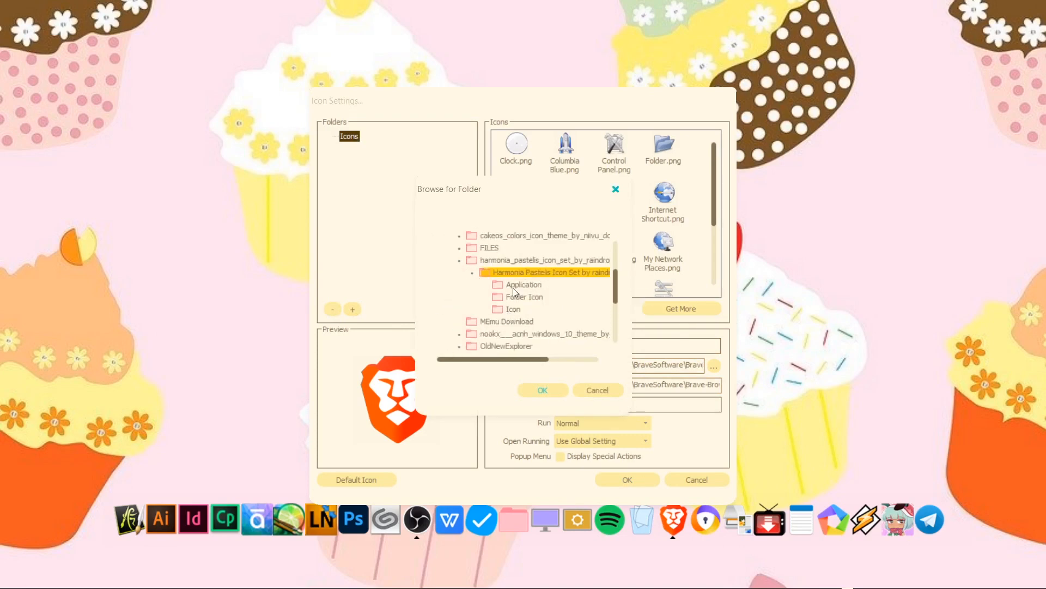
pyautogui.click(515, 284)
pyautogui.click(550, 389)
# Step: Add the Folder Icon and Icon folders of the Harmonia Pastelis set as further icon sources
pyautogui.click(352, 309)
pyautogui.click(460, 285)
pyautogui.click(473, 297)
pyautogui.click(515, 322)
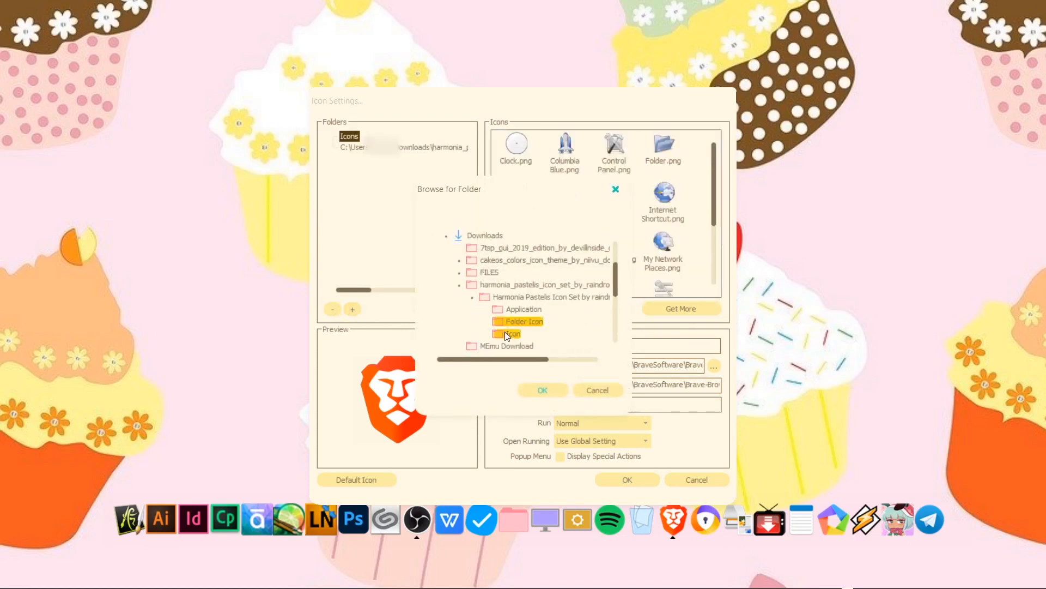
pyautogui.click(544, 390)
pyautogui.click(353, 309)
pyautogui.click(459, 285)
pyautogui.click(508, 334)
pyautogui.click(546, 390)
# Step: Replace Brave's dock icon with the Chrome icon from the Harmonia Pastelis Application folder
pyautogui.click(415, 147)
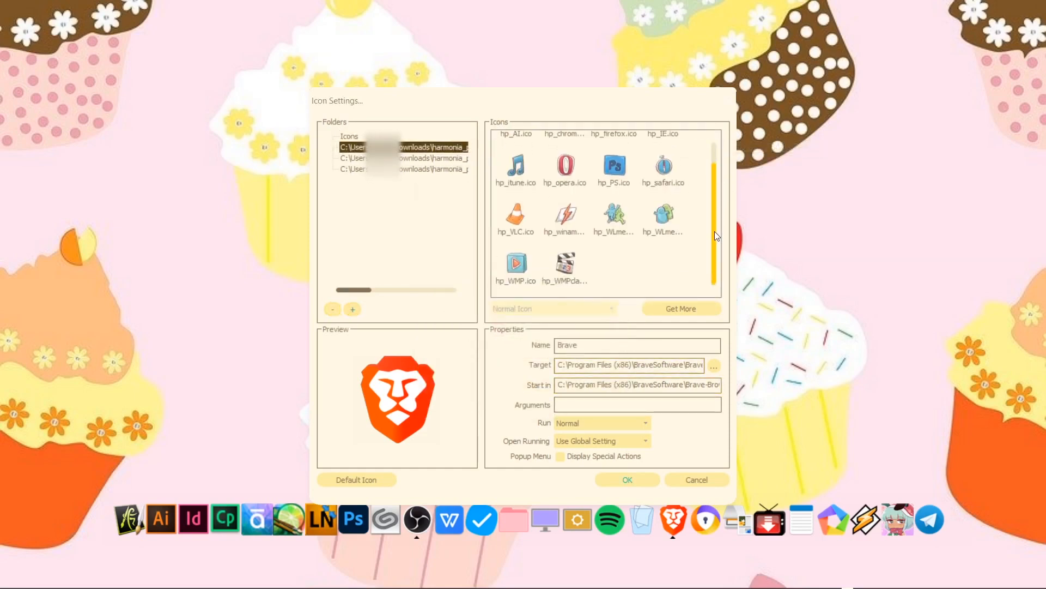
pyautogui.scroll(1, 712, 164)
pyautogui.click(568, 137)
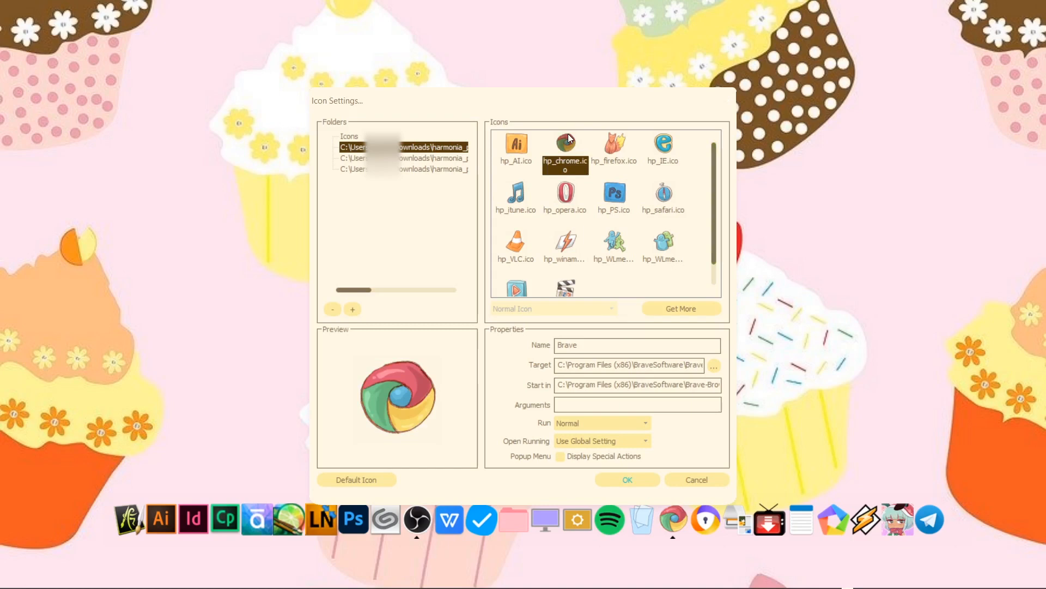
pyautogui.click(642, 473)
# Step: Change the Adobe Photoshop 2020 dock icon to hp_PS.ico
pyautogui.rightClick(348, 519)
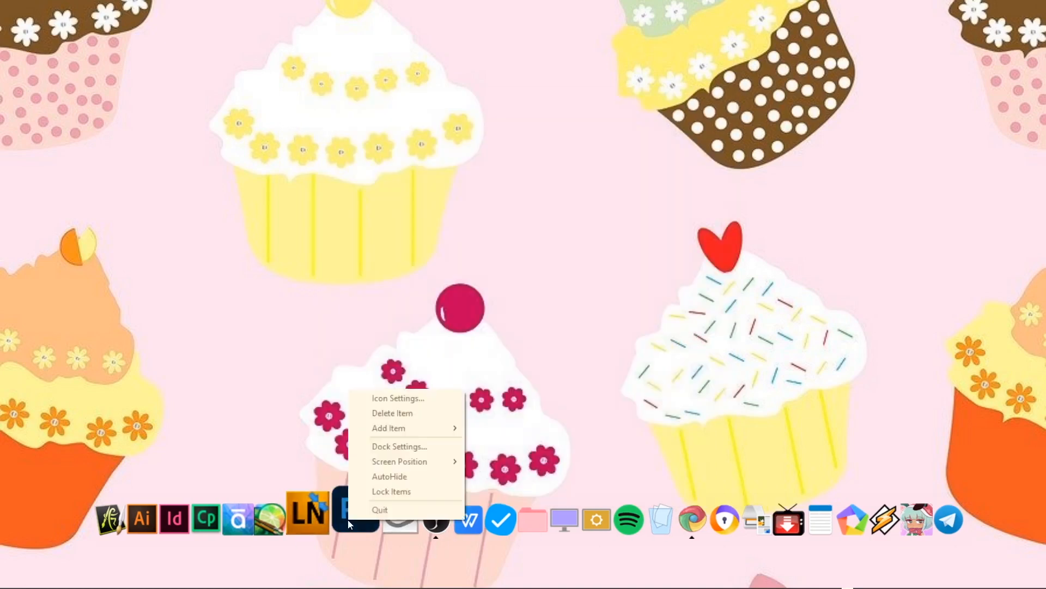
pyautogui.click(387, 394)
pyautogui.click(625, 204)
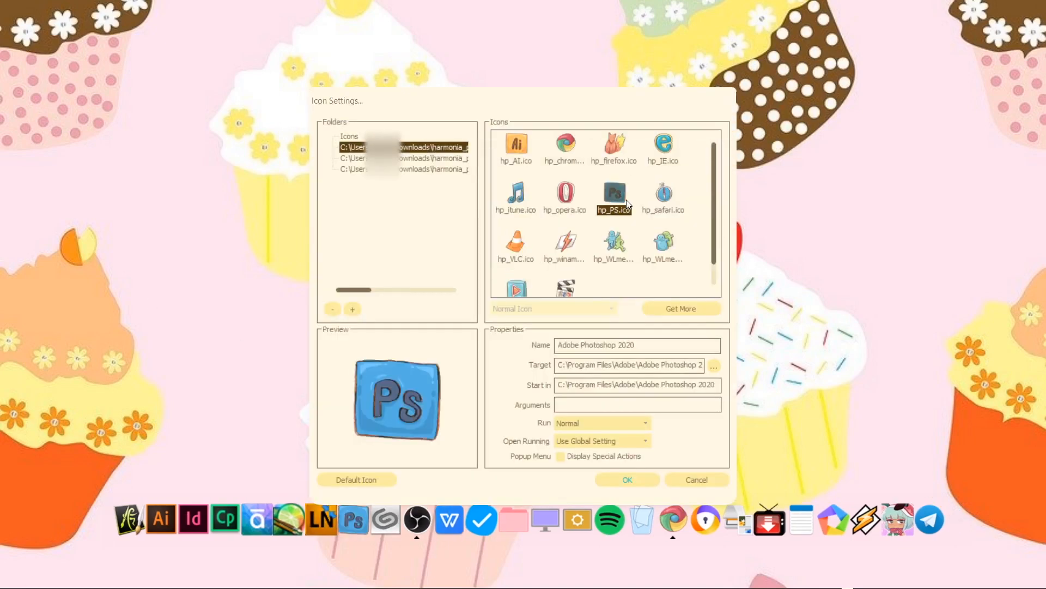
pyautogui.click(629, 480)
# Step: Change the Winamp dock icon to the Harmonia Pastelis Winamp icon
pyautogui.rightClick(872, 509)
pyautogui.click(906, 388)
pyautogui.click(565, 245)
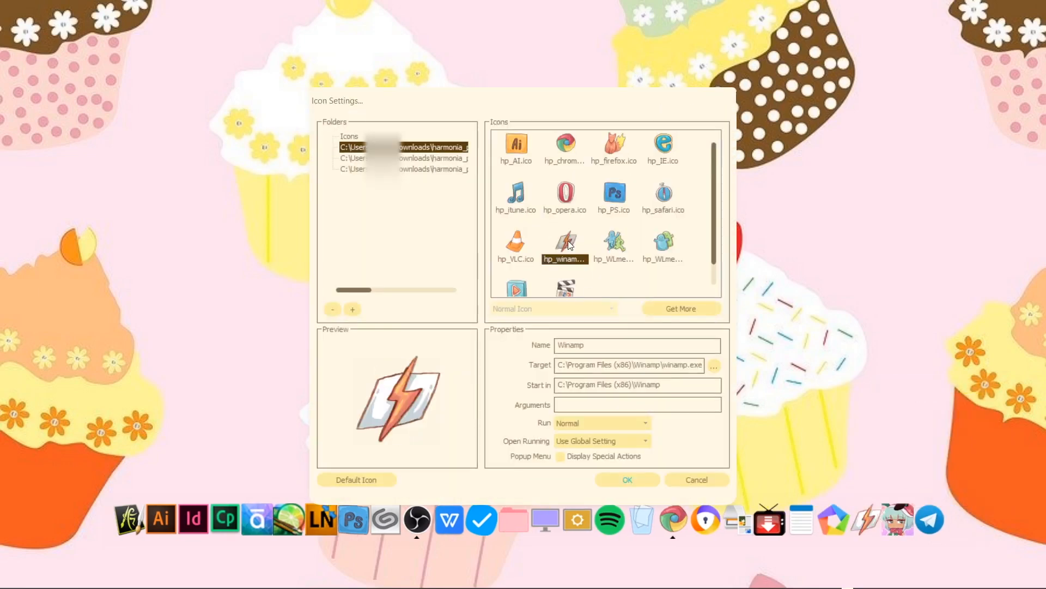
pyautogui.click(601, 478)
# Step: Change the Spotify dock icon to the music note icon hp_itune.ico
pyautogui.rightClick(611, 519)
pyautogui.click(643, 399)
pyautogui.click(518, 196)
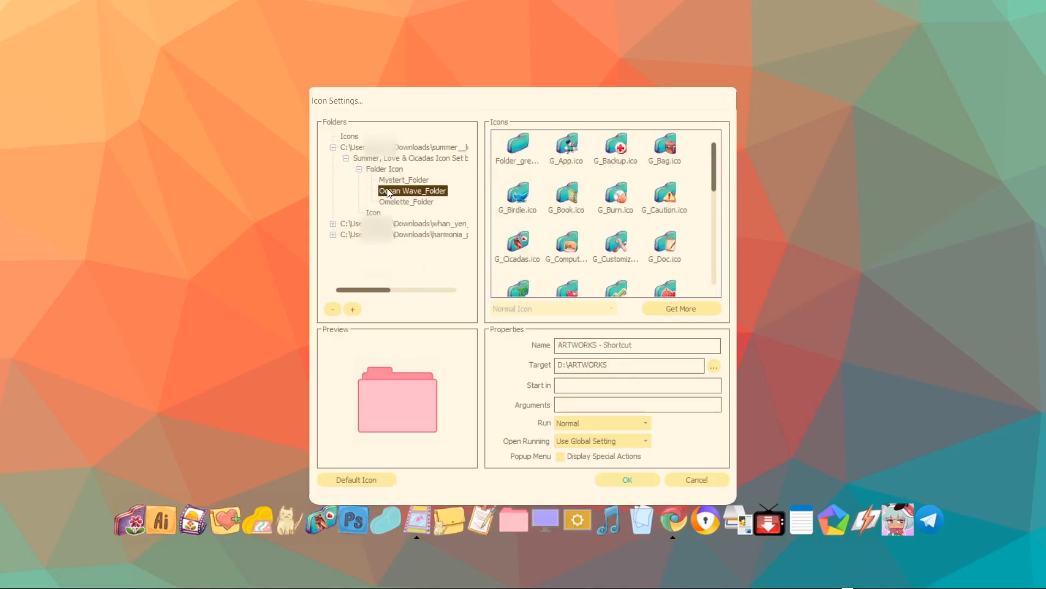
# Step: Pick an illustrated icon for the ARTWORKS shortcut and change the IJ Scan Utility icon to the Whan-Yen Printer.ico
pyautogui.click(666, 226)
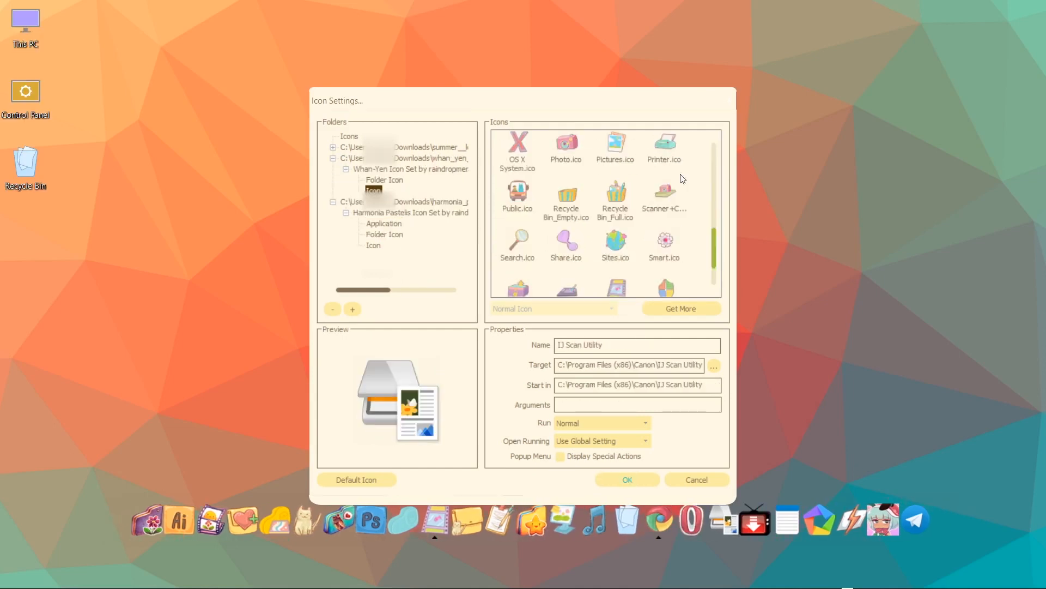
pyautogui.click(665, 143)
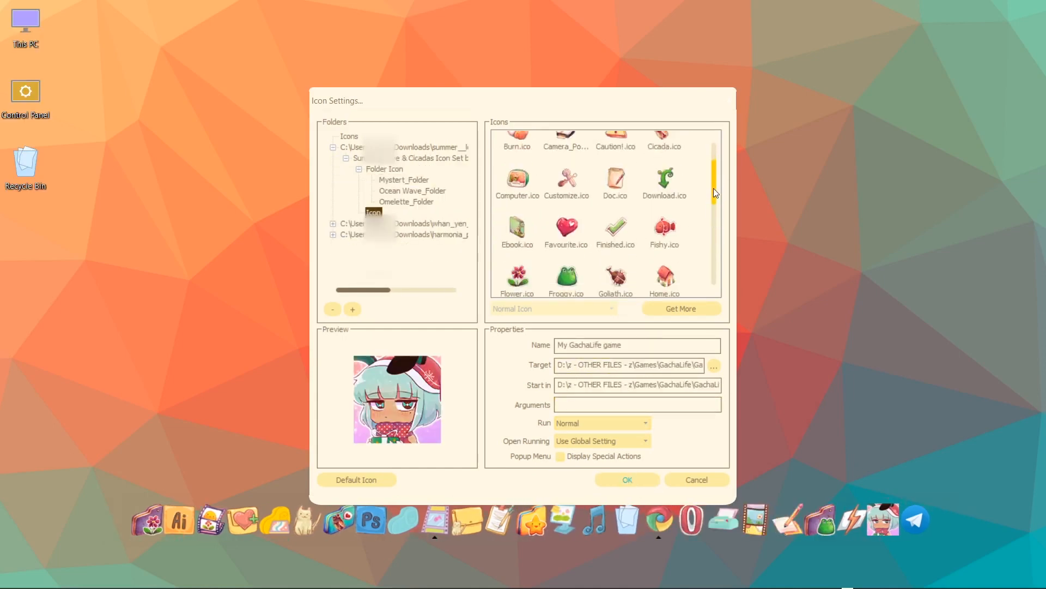
# Step: Give the My GachaLife game dock item a photo icon from the Summer, Love & Cicadas Icon folder
pyautogui.scroll(-3, 716, 193)
pyautogui.click(517, 136)
pyautogui.click(627, 480)
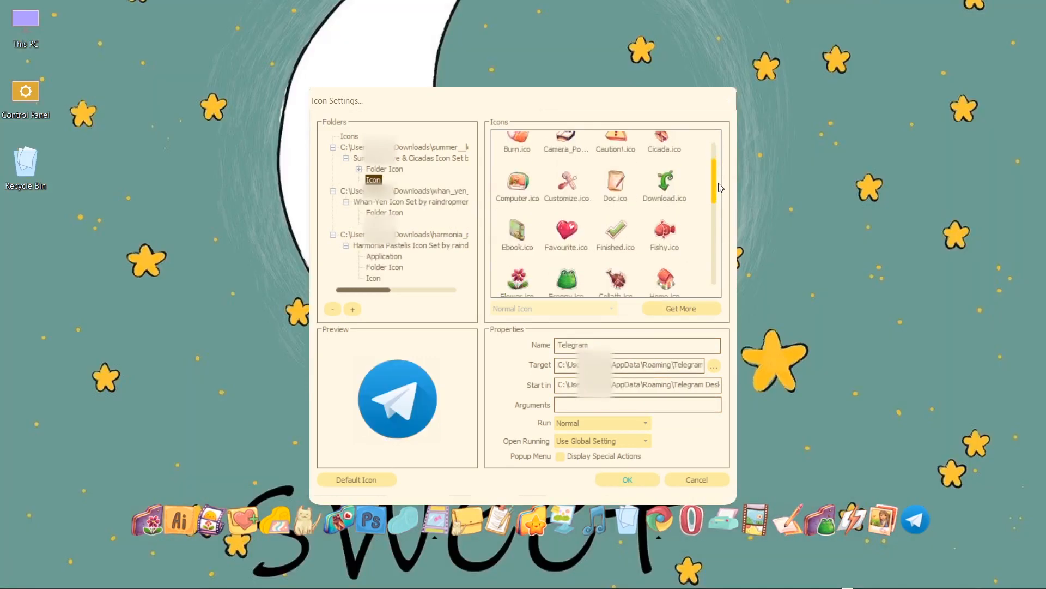
# Step: Give the Telegram dock item the wing icon from the Summer, Love & Cicadas Icon folder
pyautogui.scroll(-2, 722, 206)
pyautogui.scroll(-5, 718, 228)
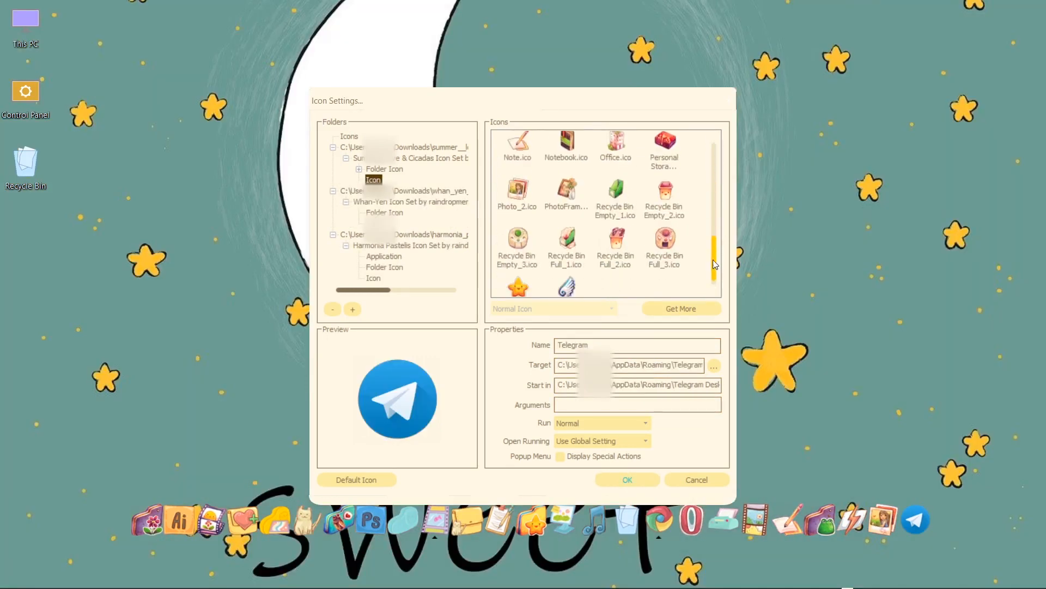
pyautogui.click(567, 275)
pyautogui.click(627, 479)
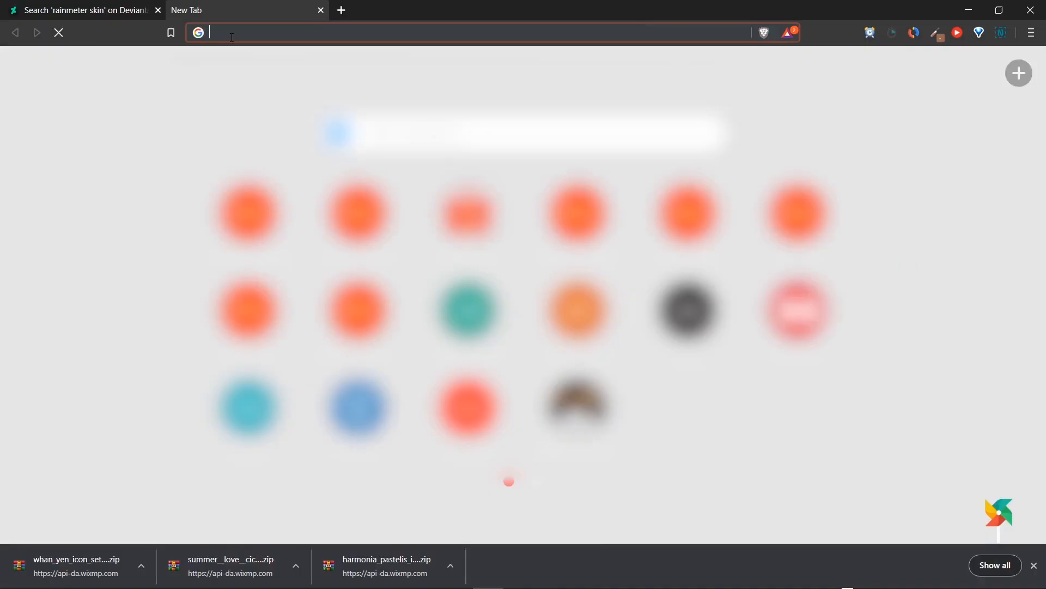
# Step: Switch to the browser, open rainmeter.net and download the Rainmeter 4.3.1 Final Release installer
pyautogui.write('rainmeter.net')
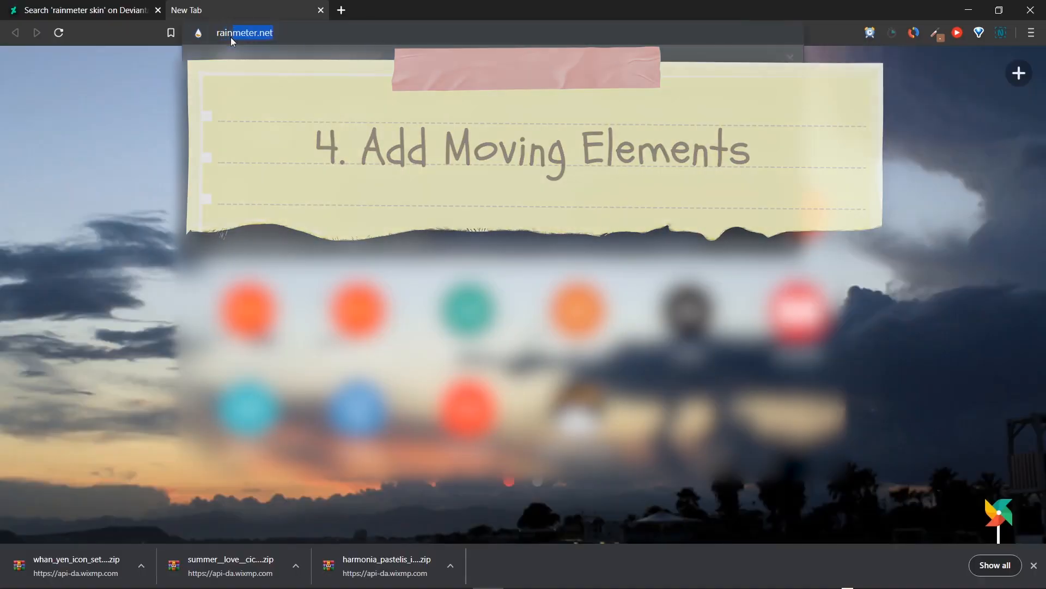
pyautogui.press('Return')
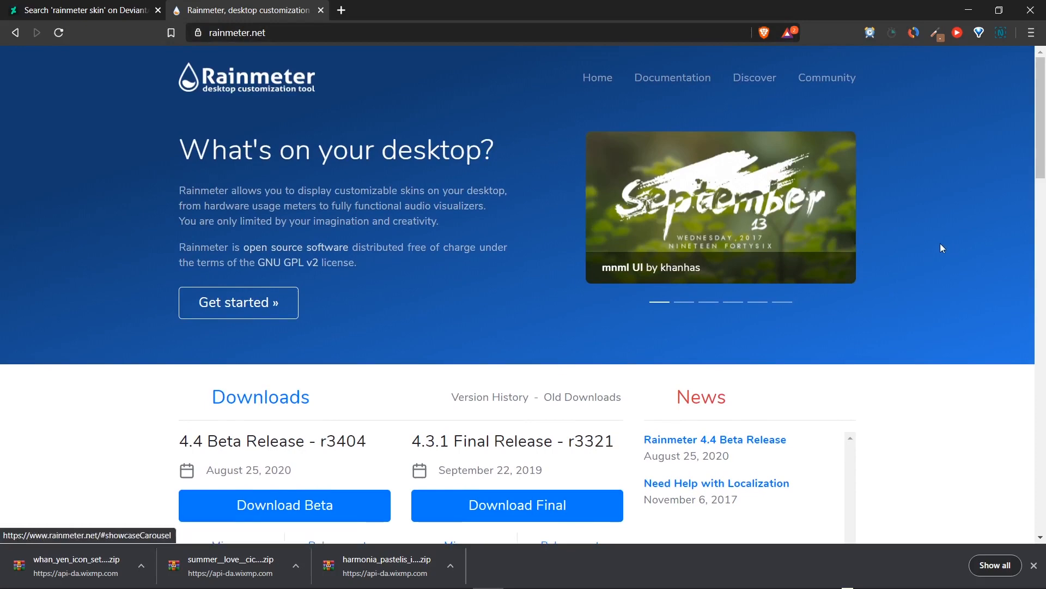
pyautogui.scroll(-3, 940, 243)
pyautogui.scroll(1, 943, 248)
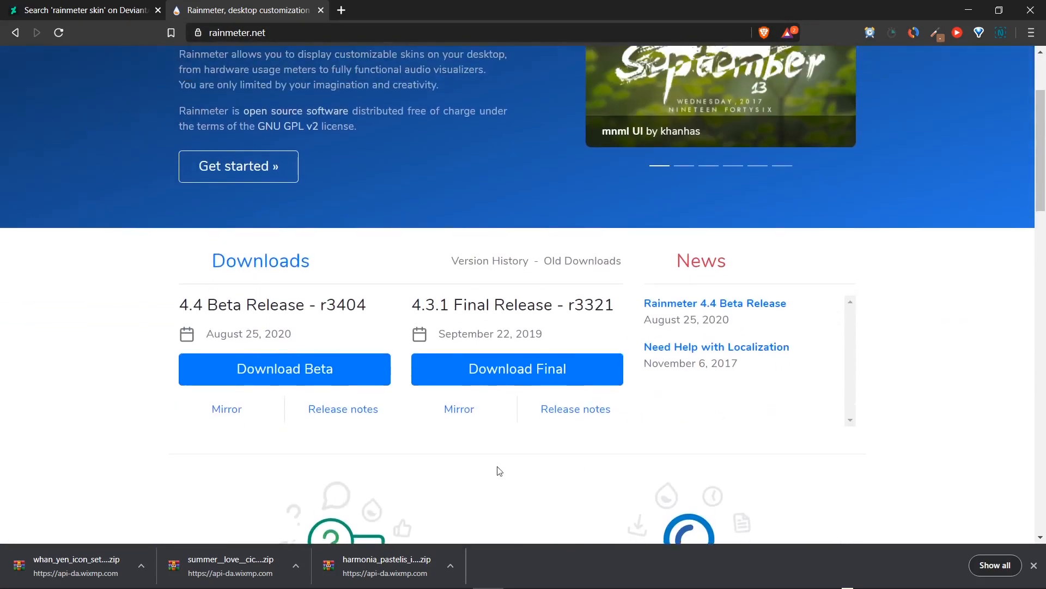
pyautogui.click(505, 369)
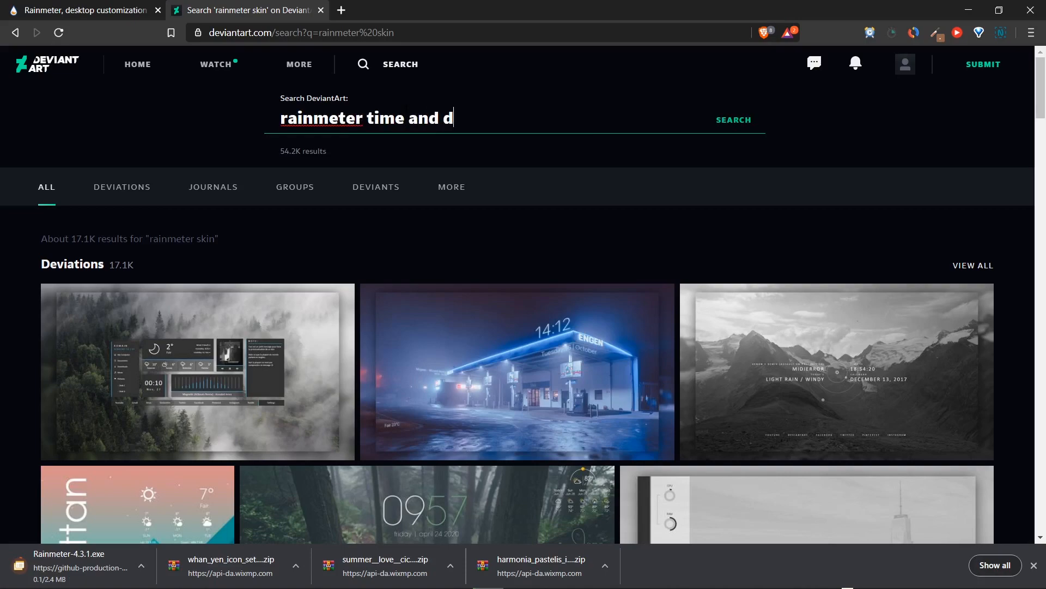
# Step: Search DeviantArt for Rainmeter time and date skins and look over the Android Pie Style Clock Rainmeter Skin page
pyautogui.write('e')
pyautogui.press('Return')
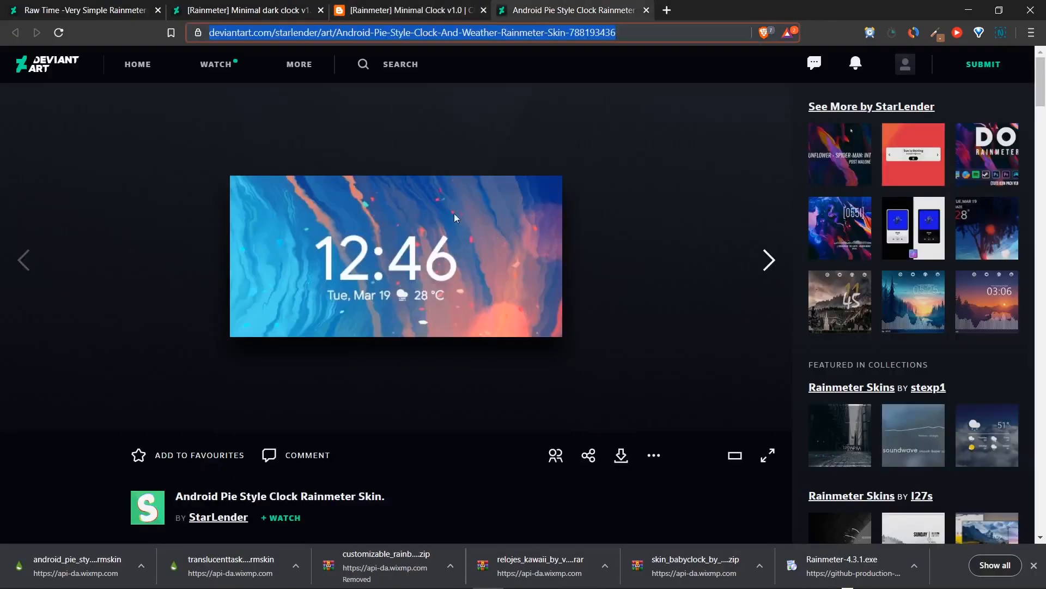
pyautogui.scroll(-3, 456, 217)
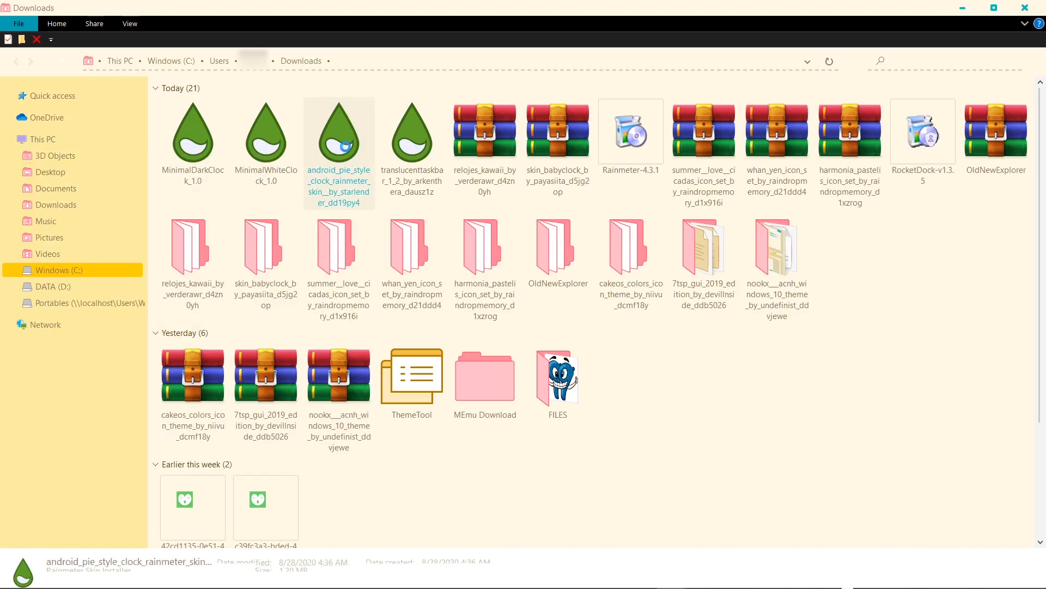
# Step: Install the Android Pie Style Clock Rainmeter skin from the Downloads folder, and start installing the MinimalWhiteClock_1.0 skin
pyautogui.rightClick(345, 146)
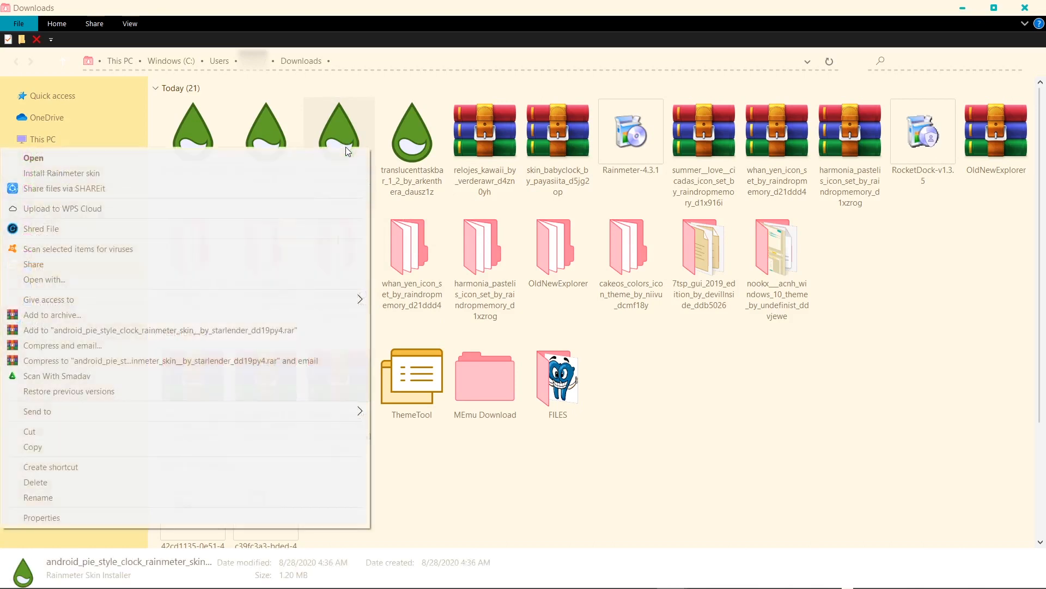
pyautogui.click(182, 172)
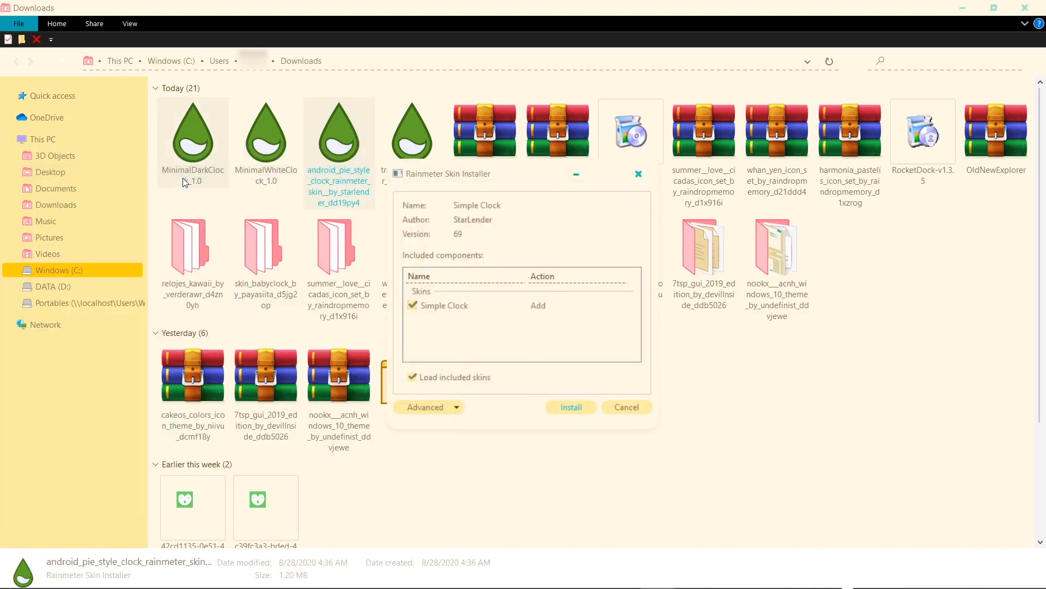
pyautogui.click(567, 409)
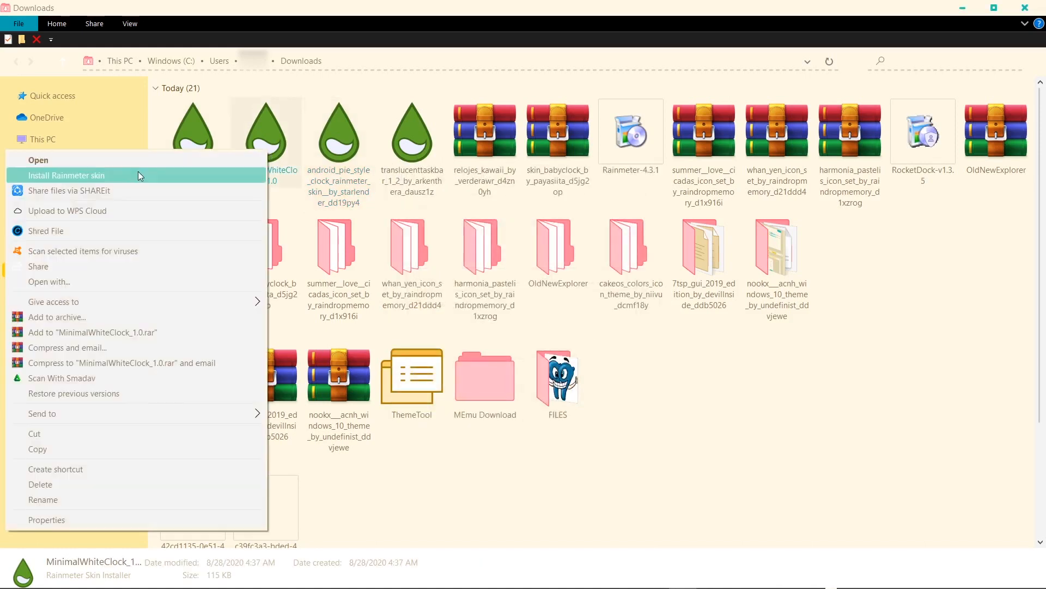
pyautogui.click(80, 158)
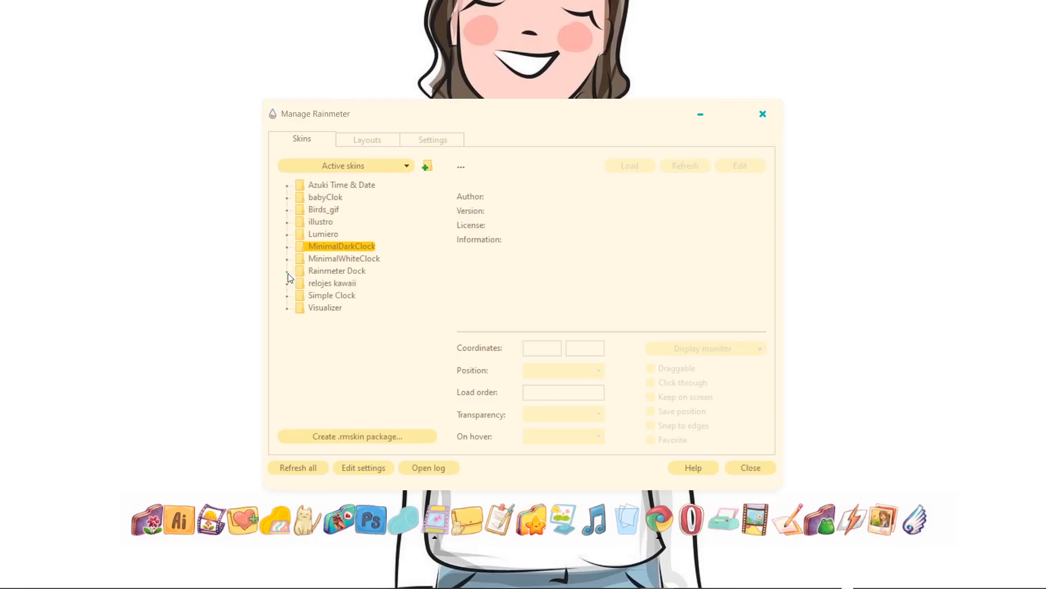
# Step: Load the Clock_bigsize.ini variant of the Simple Clock skin and switch to the next desktop background
pyautogui.click(288, 296)
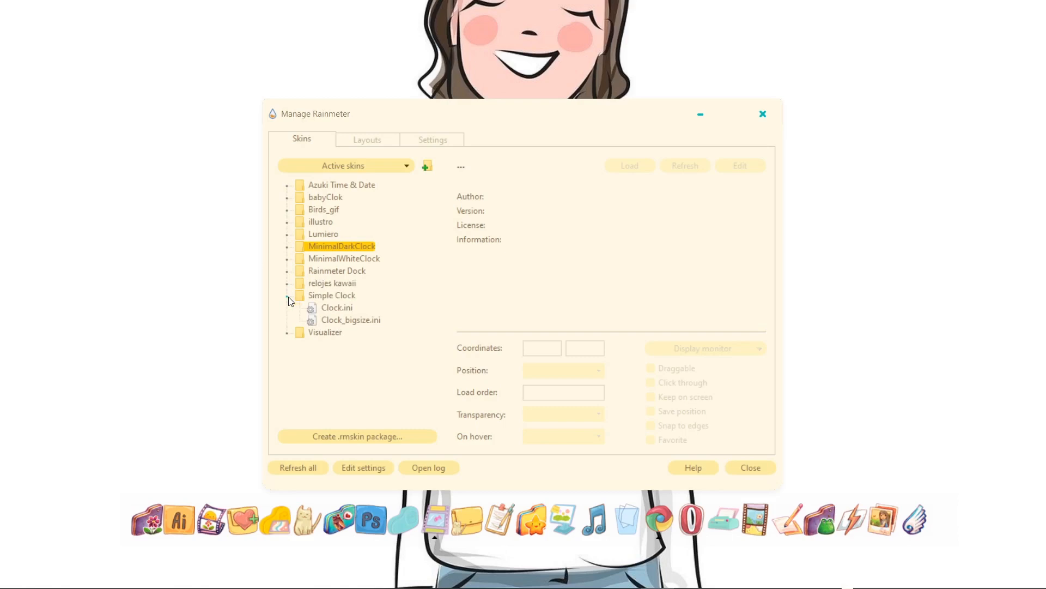
pyautogui.click(333, 309)
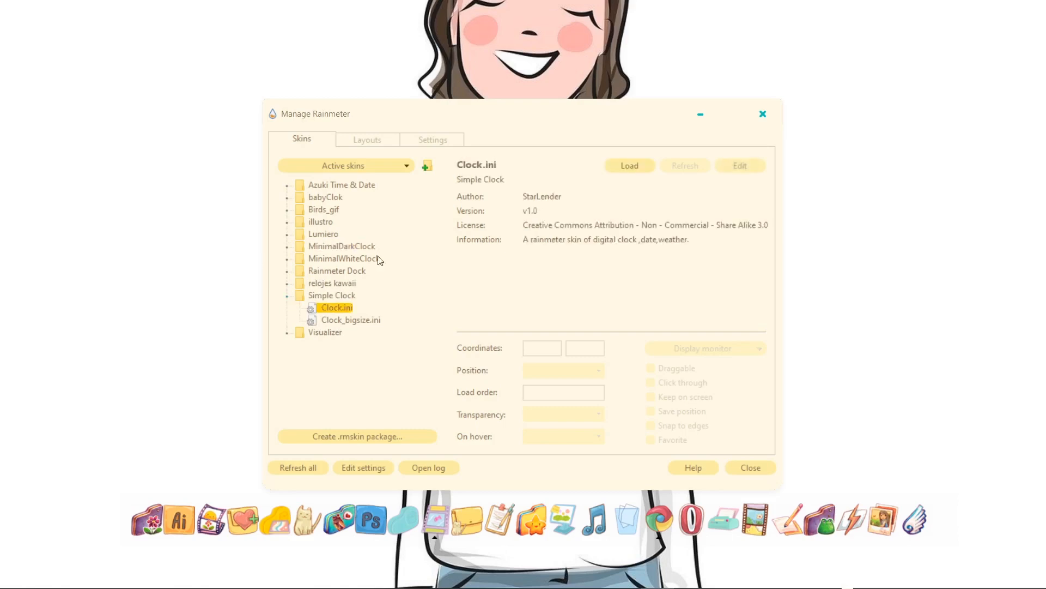
pyautogui.click(623, 164)
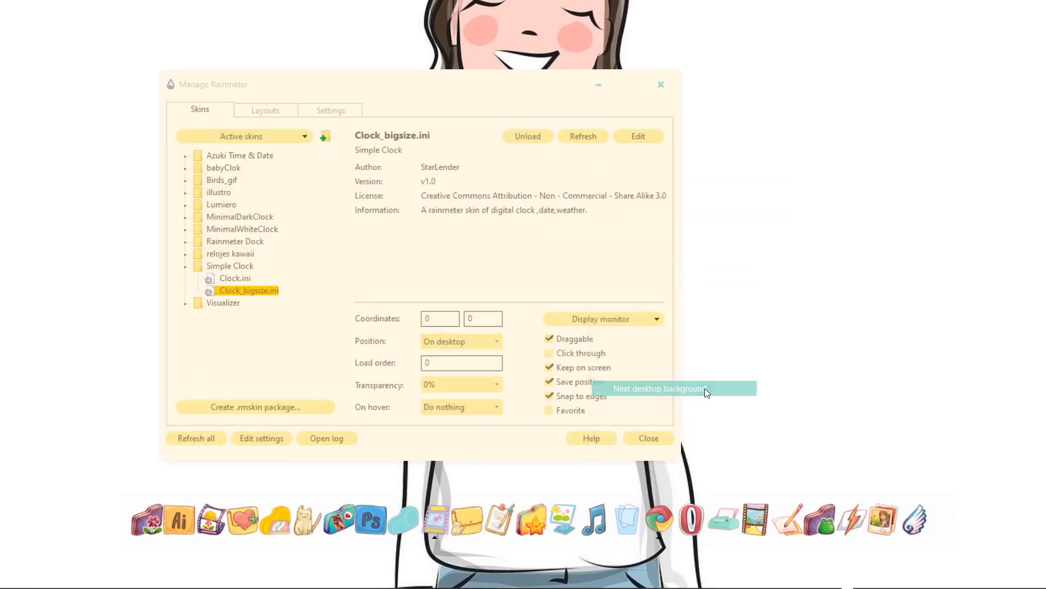
pyautogui.click(705, 388)
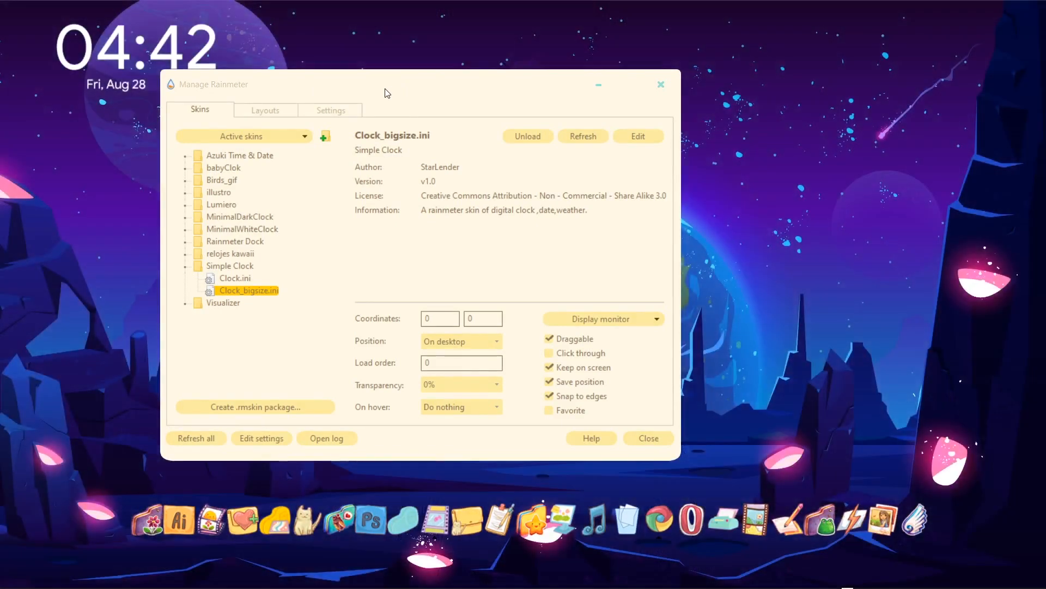
pyautogui.moveTo(384, 88); pyautogui.dragTo(630, 58)
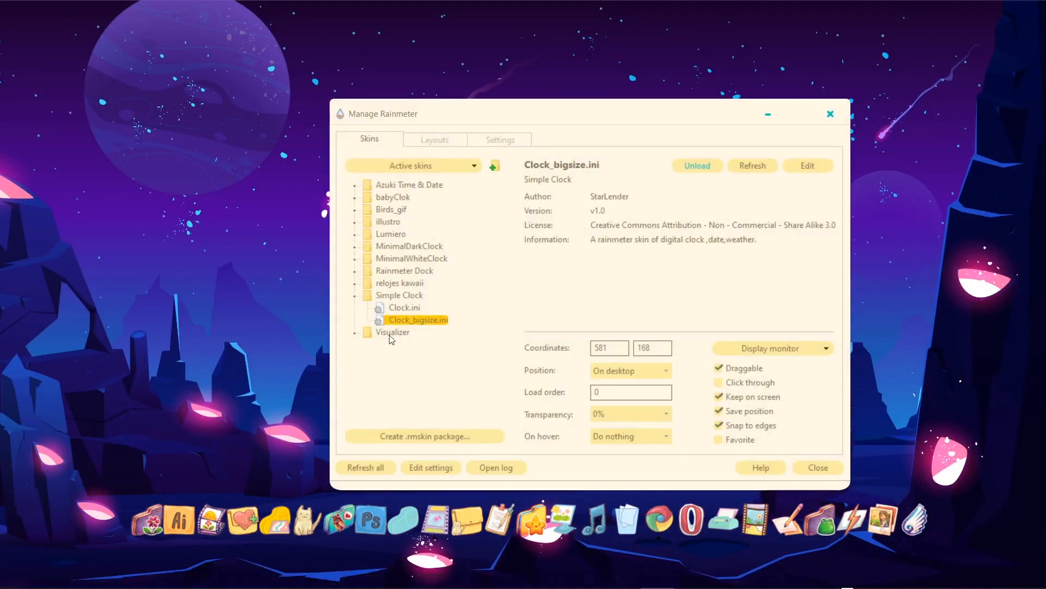
# Step: Load the Visualizer v.2.ini skin from the Visualizer folder and close the Rainmeter manager
pyautogui.click(392, 332)
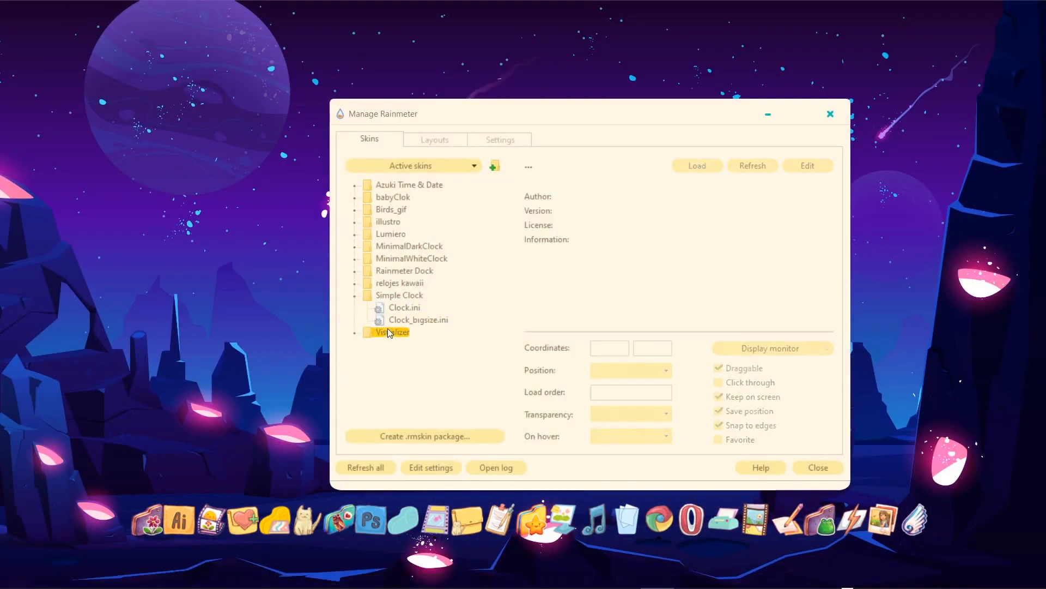
pyautogui.click(355, 334)
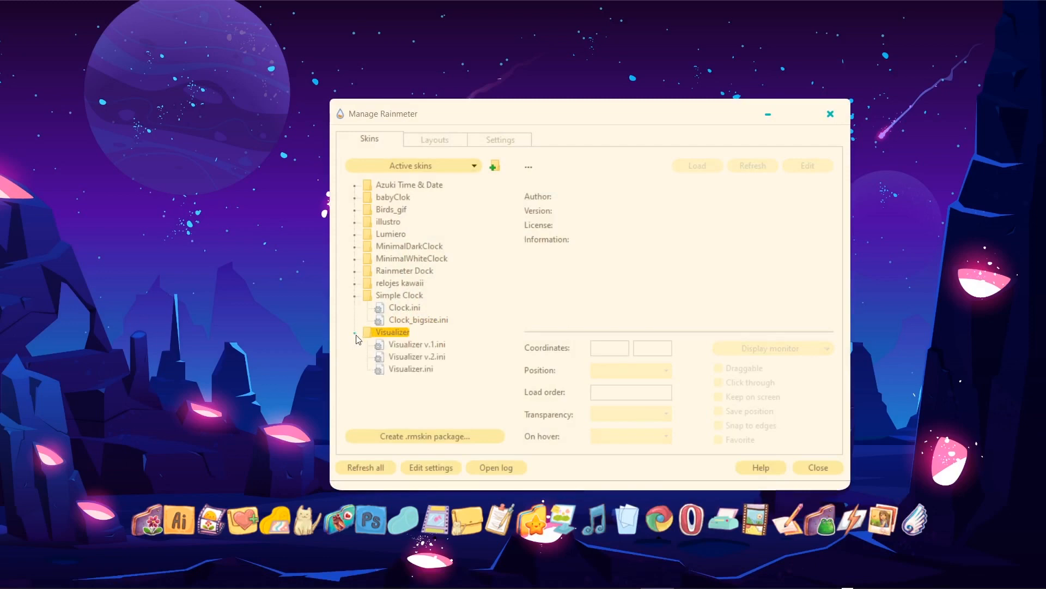
pyautogui.click(408, 345)
pyautogui.click(404, 357)
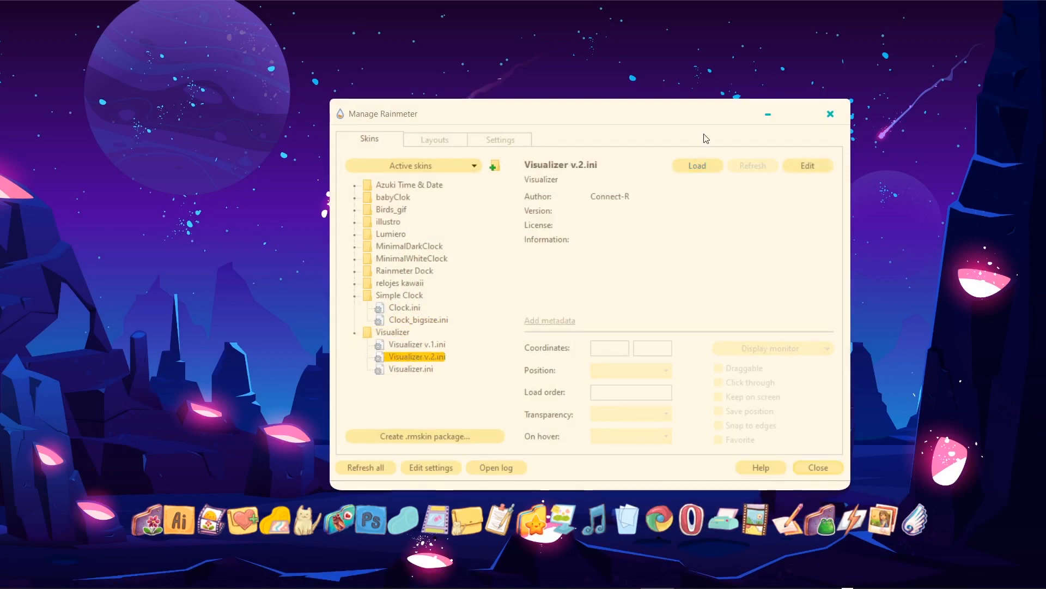
pyautogui.click(698, 166)
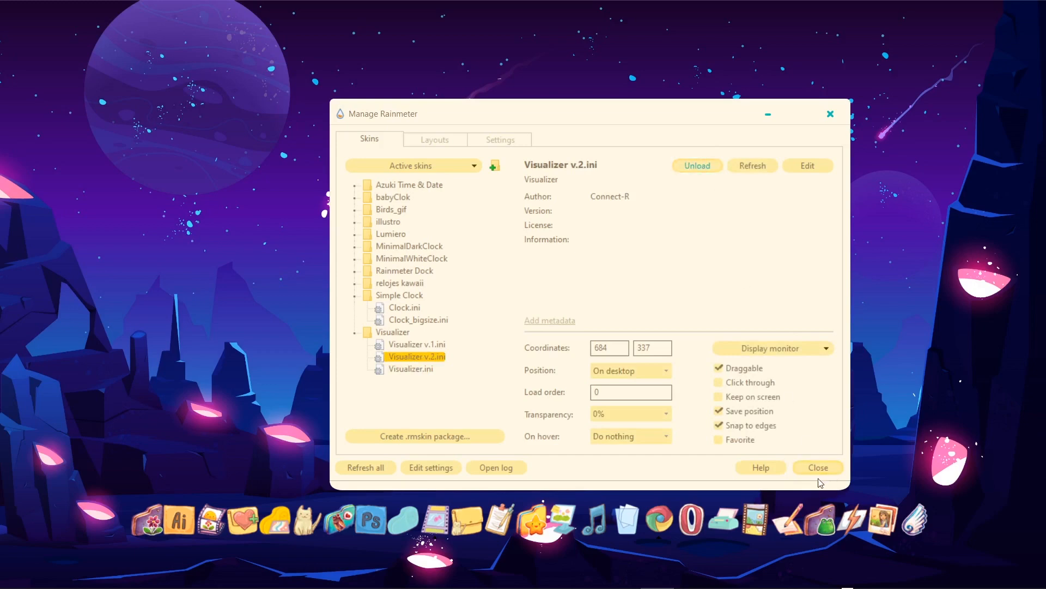
pyautogui.click(818, 470)
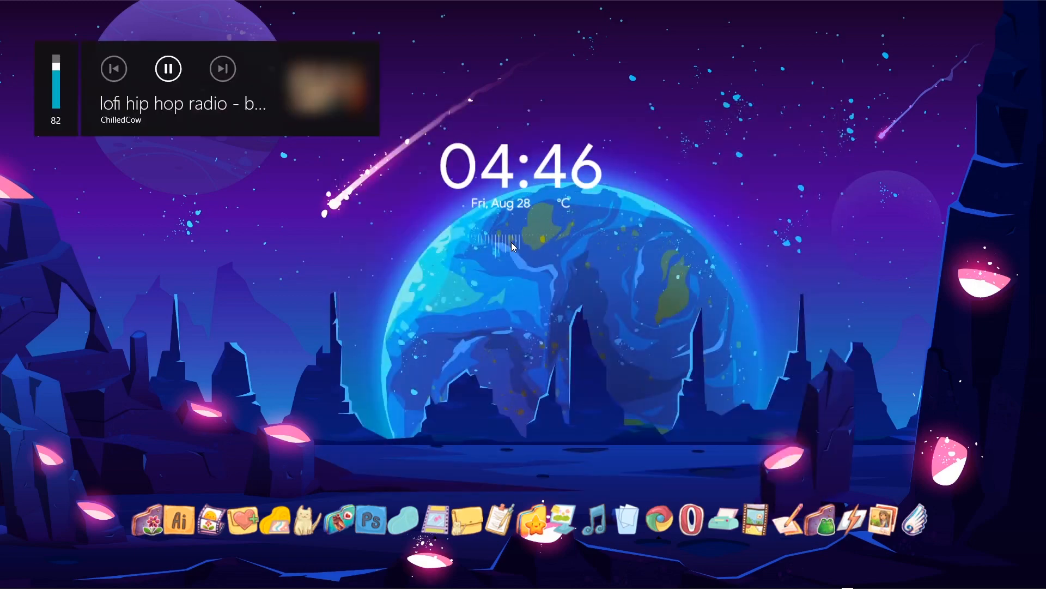
# Step: Set FontSize to 90 in the [Clock] section of the Simple Clock skin file, save it and refresh the skin
pyautogui.rightClick(553, 176)
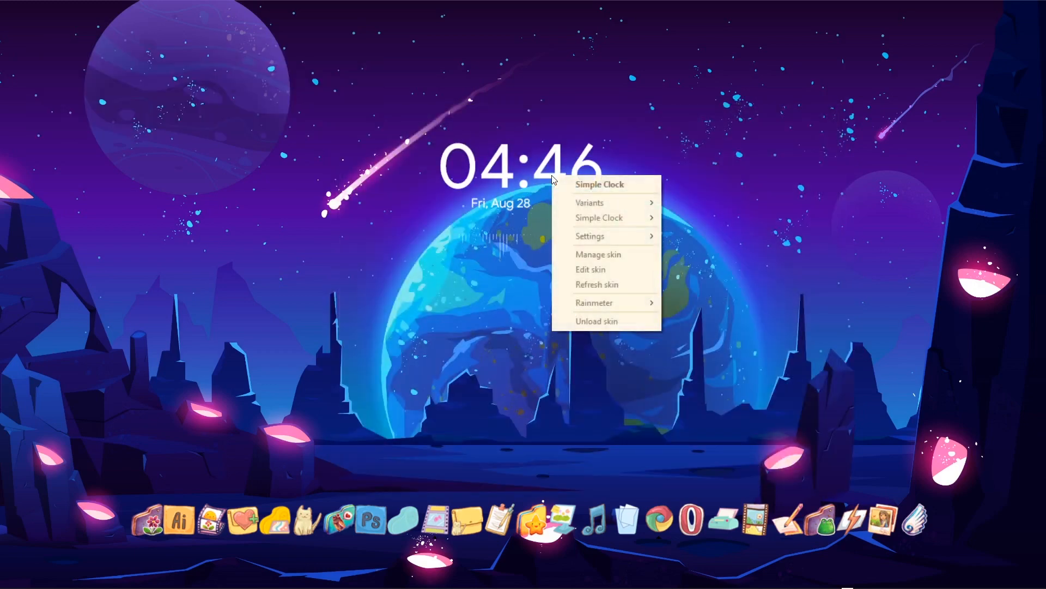
pyautogui.click(572, 269)
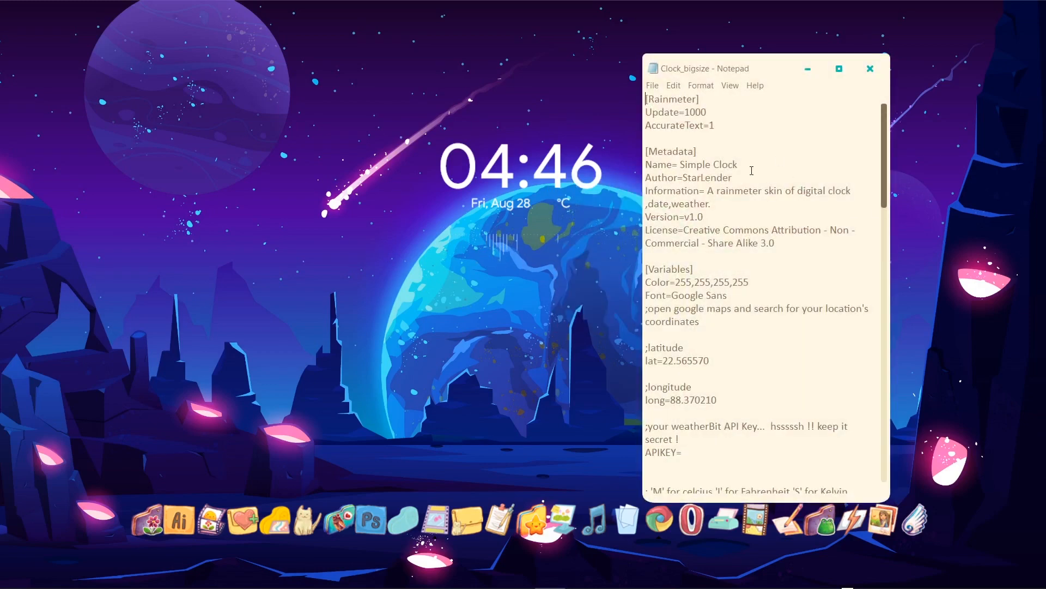
pyautogui.scroll(-9, 751, 170)
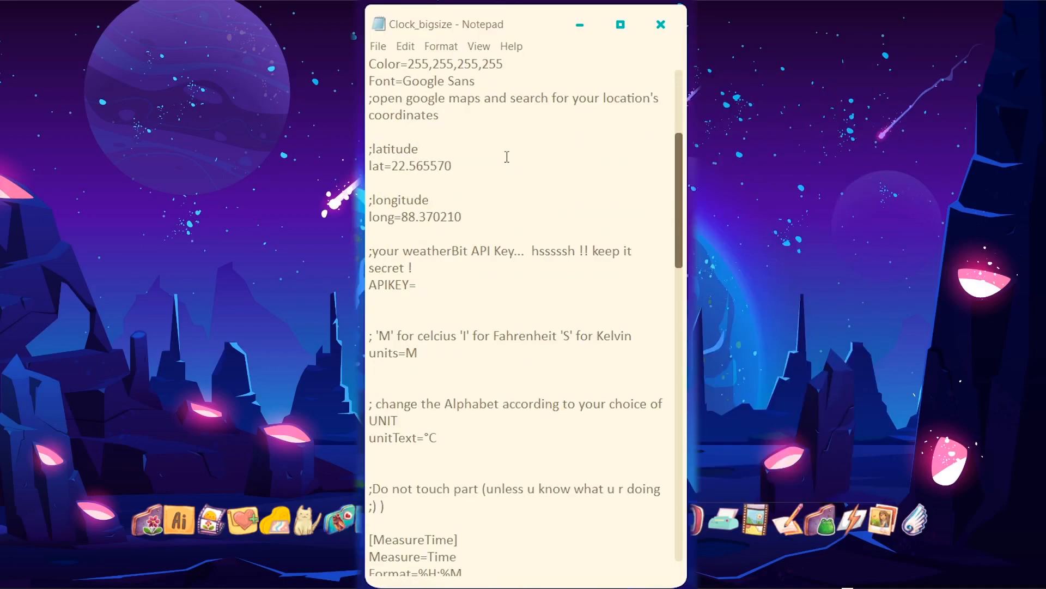
pyautogui.scroll(-12, 507, 157)
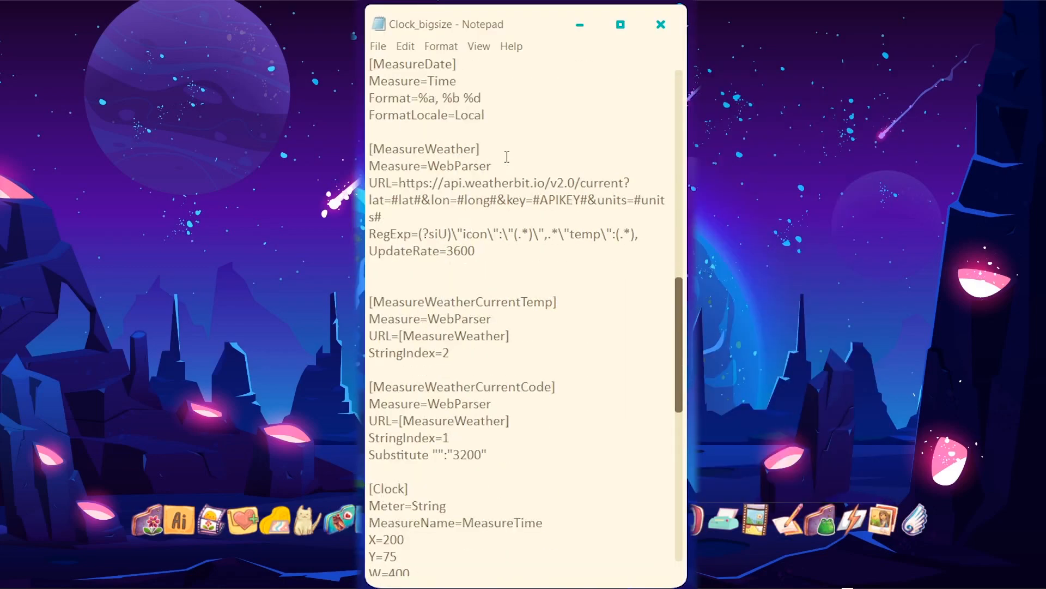
pyautogui.moveTo(427, 335); pyautogui.dragTo(433, 335)
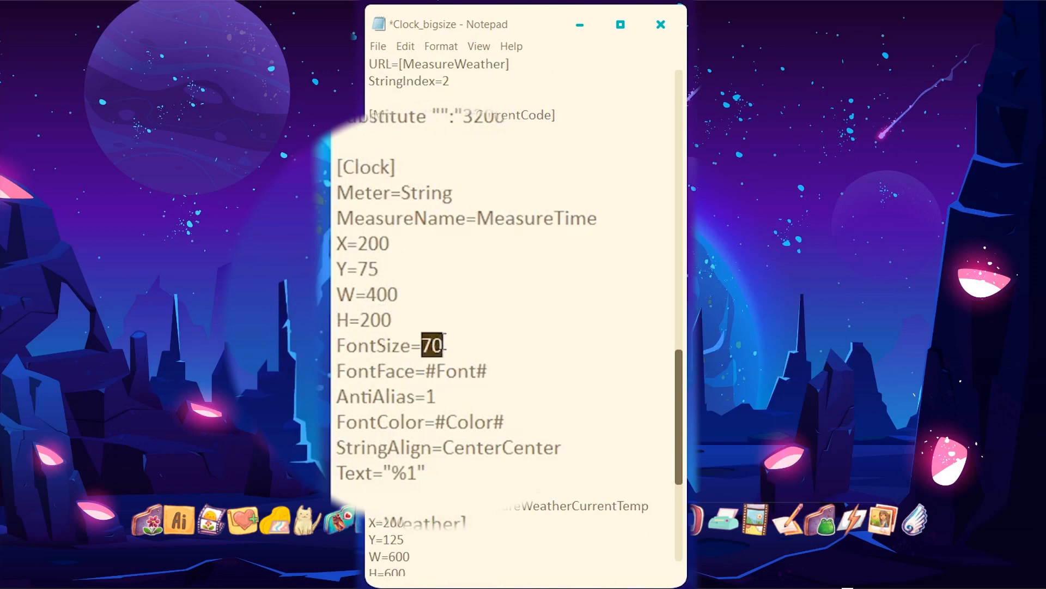
pyautogui.write('9')
pyautogui.click(653, 85)
pyautogui.click(667, 136)
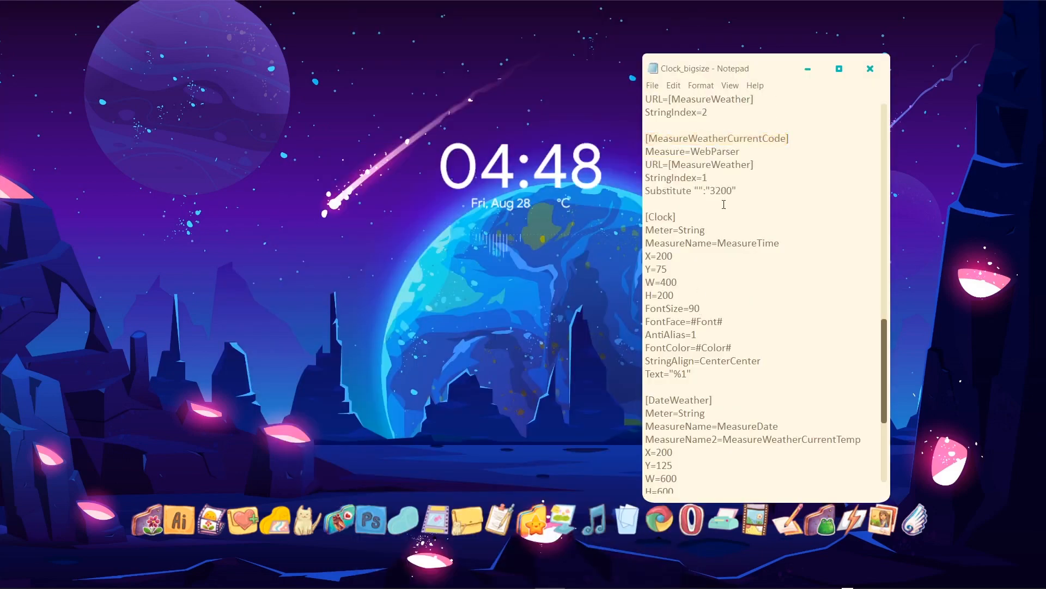
pyautogui.click(870, 68)
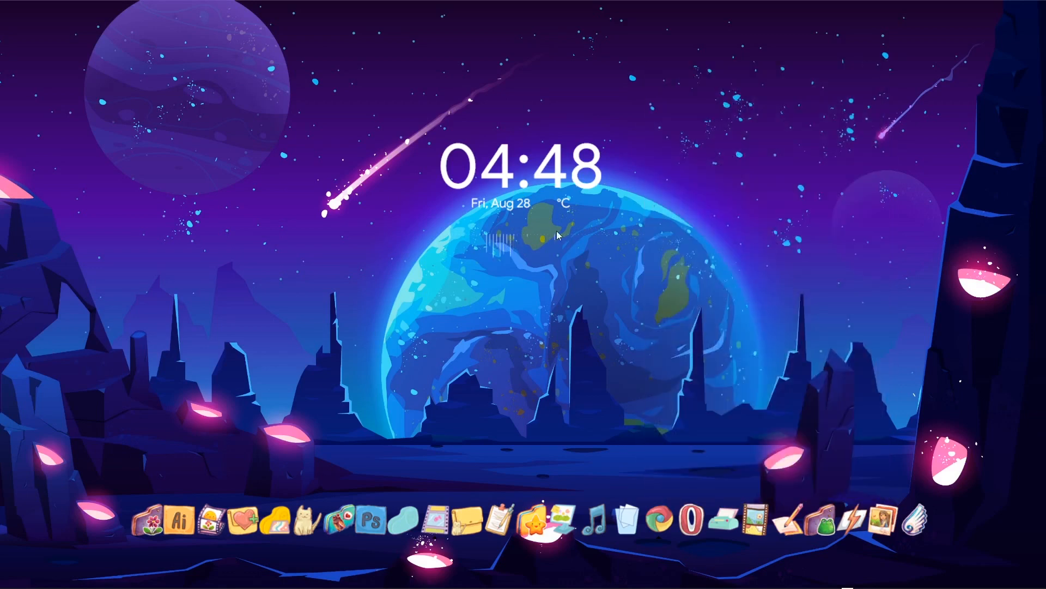
pyautogui.rightClick(564, 178)
pyautogui.click(631, 284)
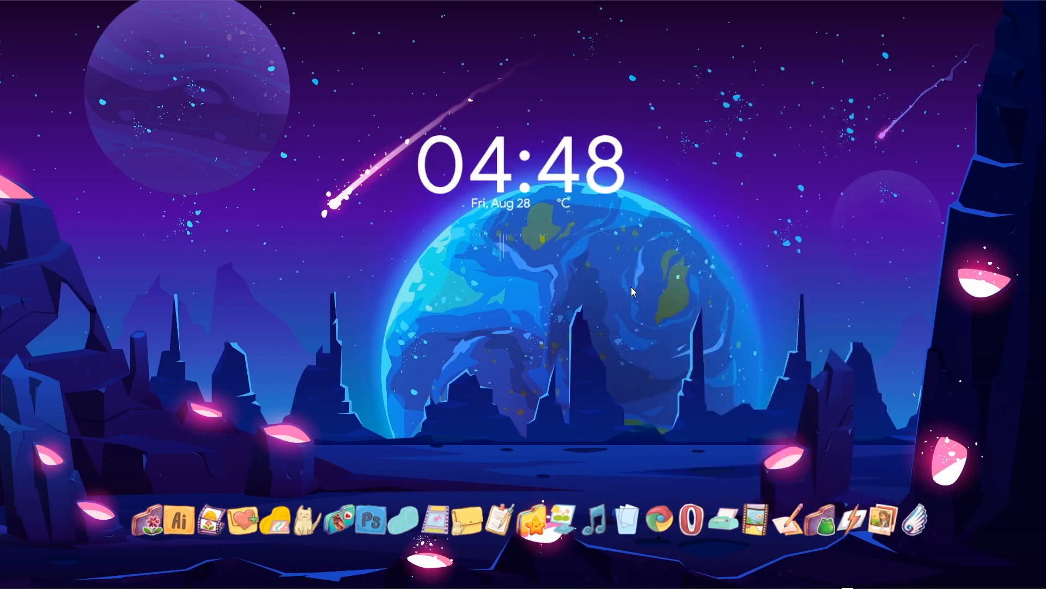
# Step: Set FontSize to 18 in the skin file's [DateWeather] section, save it and refresh the Simple Clock skin
pyautogui.rightClick(554, 179)
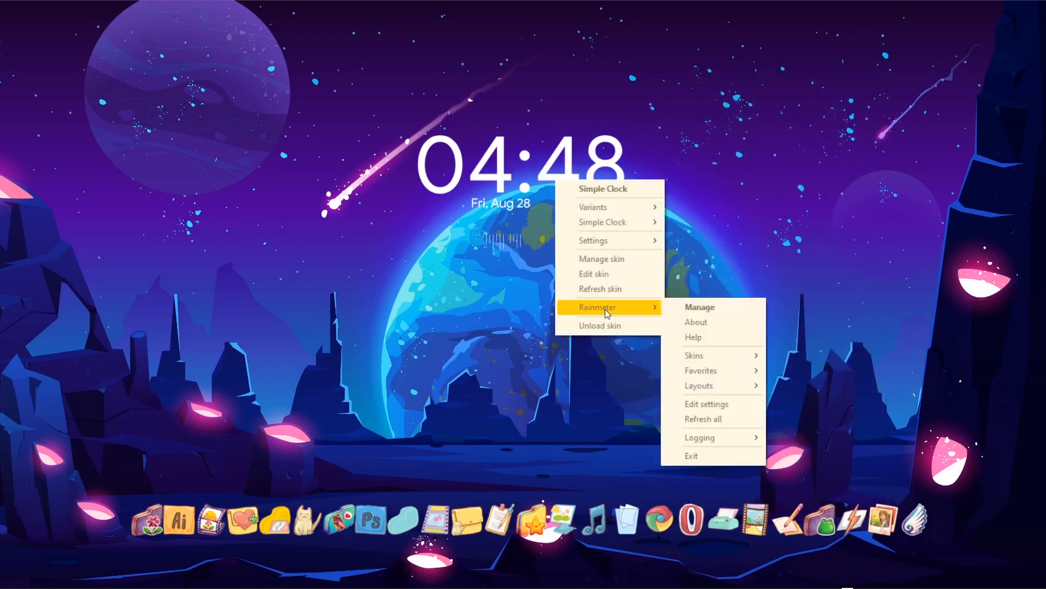
pyautogui.click(607, 275)
pyautogui.scroll(-12, 756, 378)
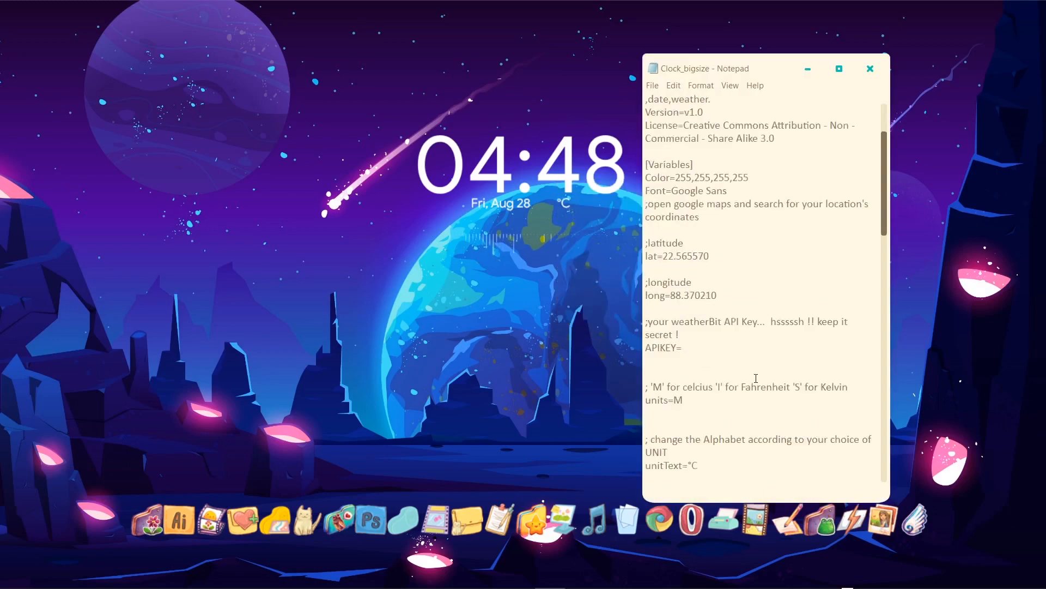
pyautogui.scroll(-6, 756, 378)
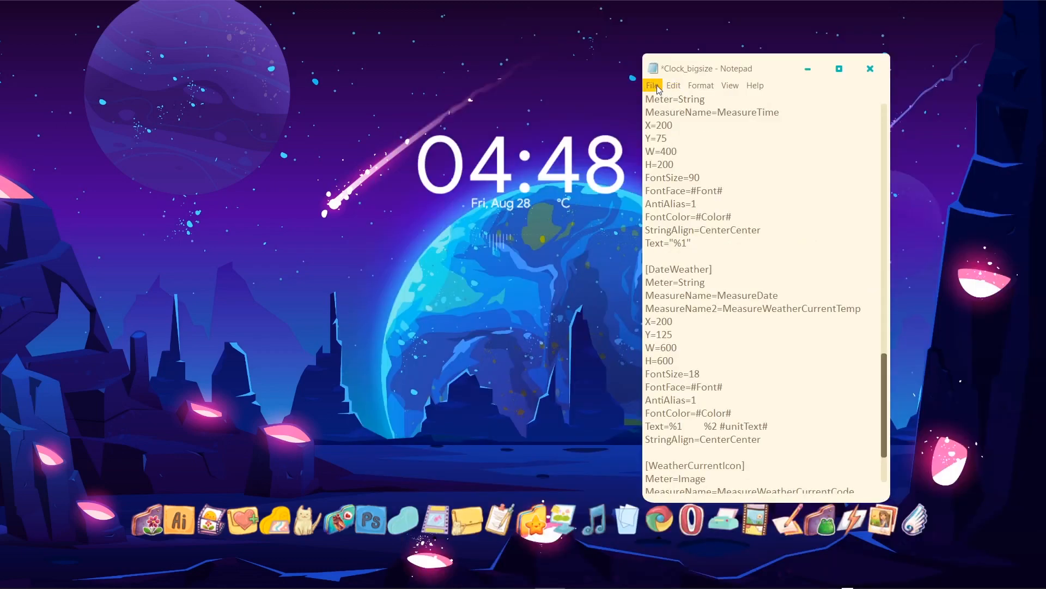
pyautogui.click(654, 86)
pyautogui.click(719, 138)
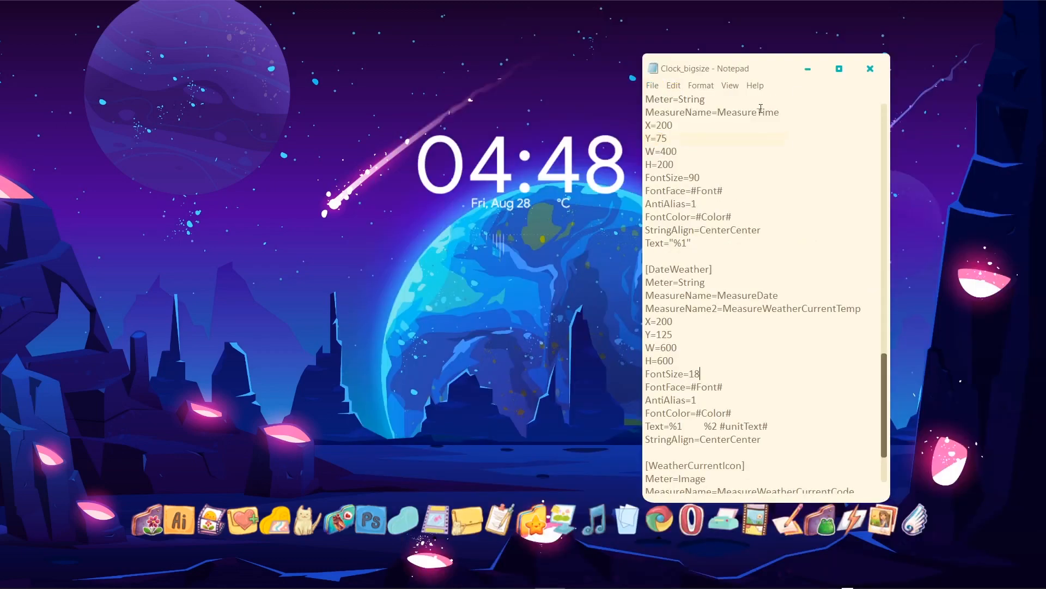
pyautogui.click(807, 70)
pyautogui.rightClick(521, 202)
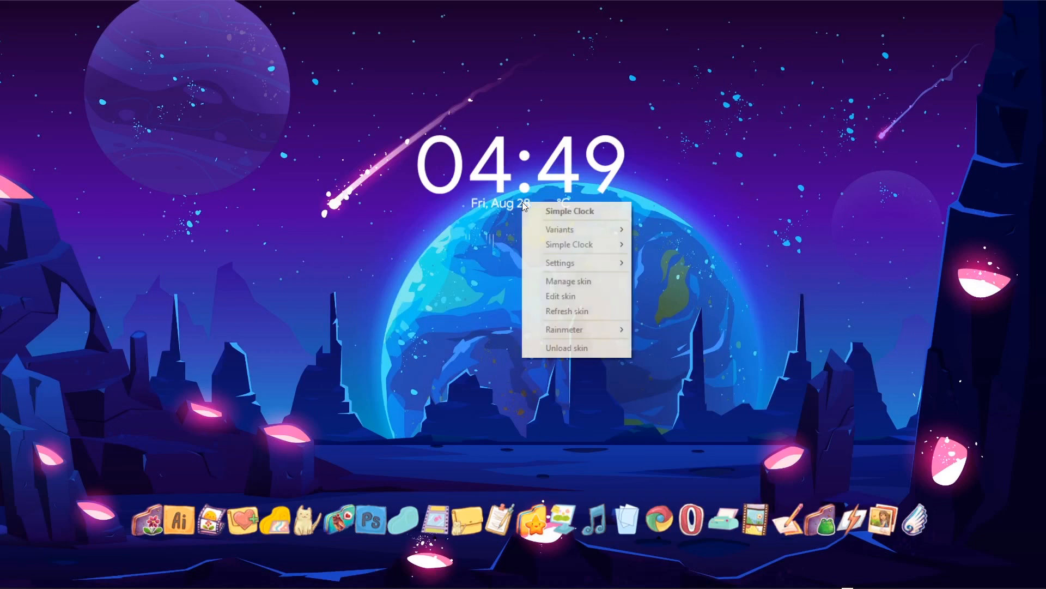
pyautogui.click(566, 313)
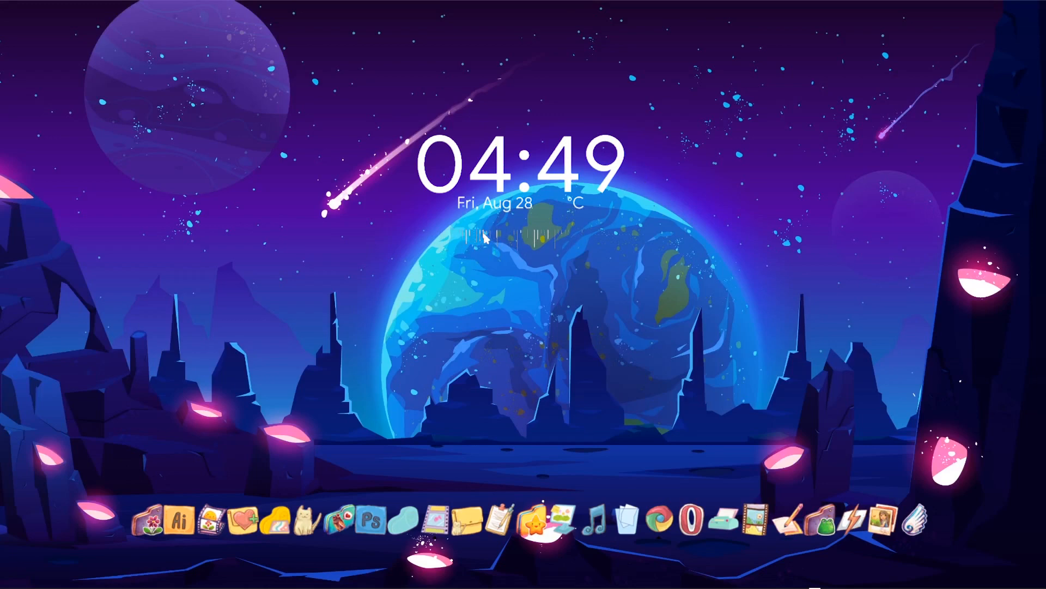
# Step: Switch to the browser, search DeviantArt for Translucent Taskbar and download TranslucentTaskbar 1.2
pyautogui.moveTo(119, 579)
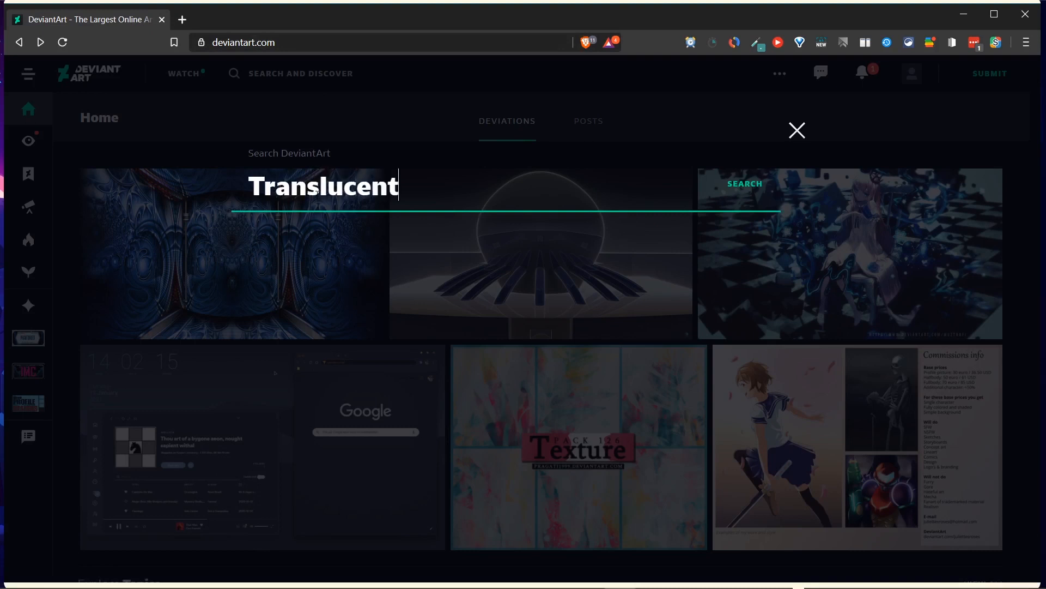
pyautogui.press('Return')
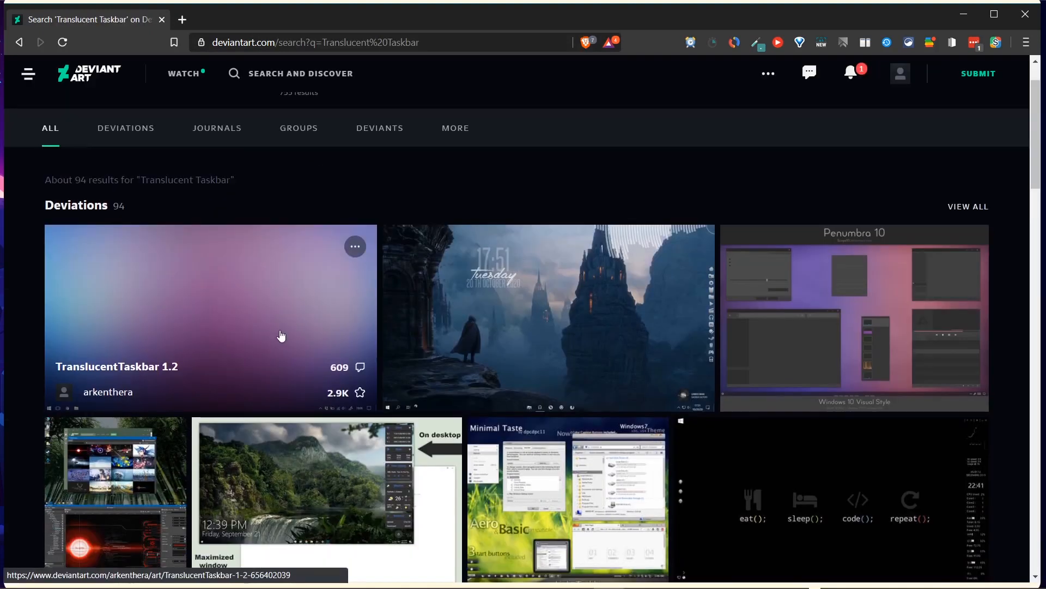
pyautogui.click(280, 337)
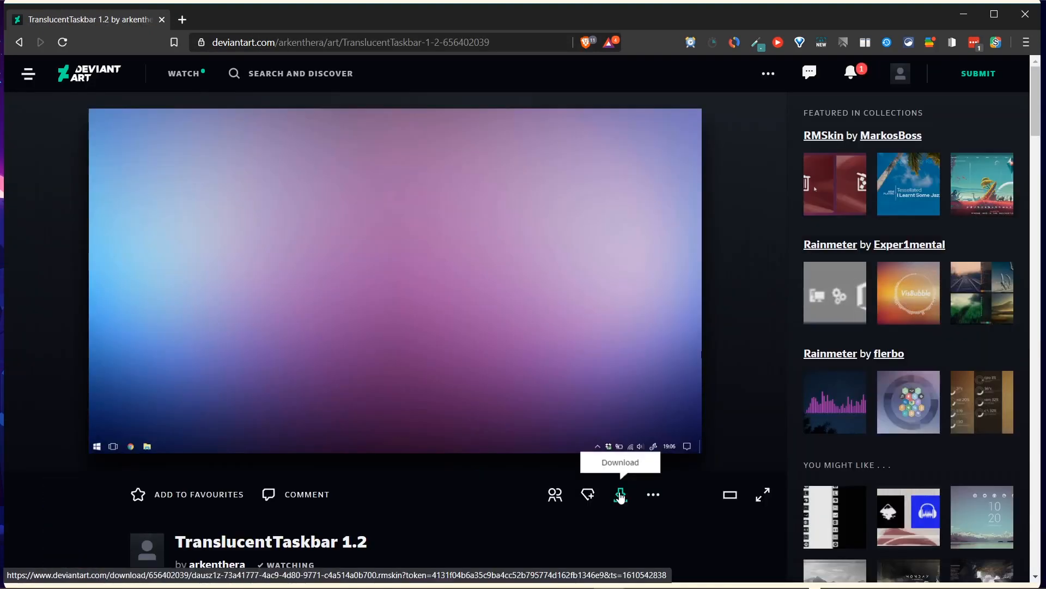
pyautogui.click(619, 493)
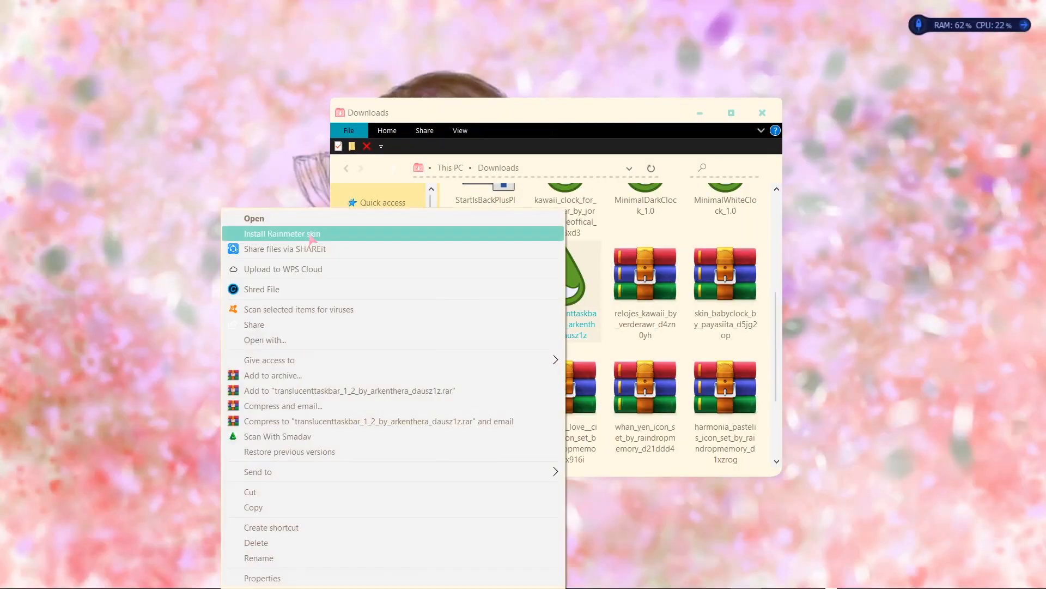
# Step: Install the downloaded TranslucentTaskbar skin and load its Sample.ini in Rainmeter
pyautogui.click(284, 232)
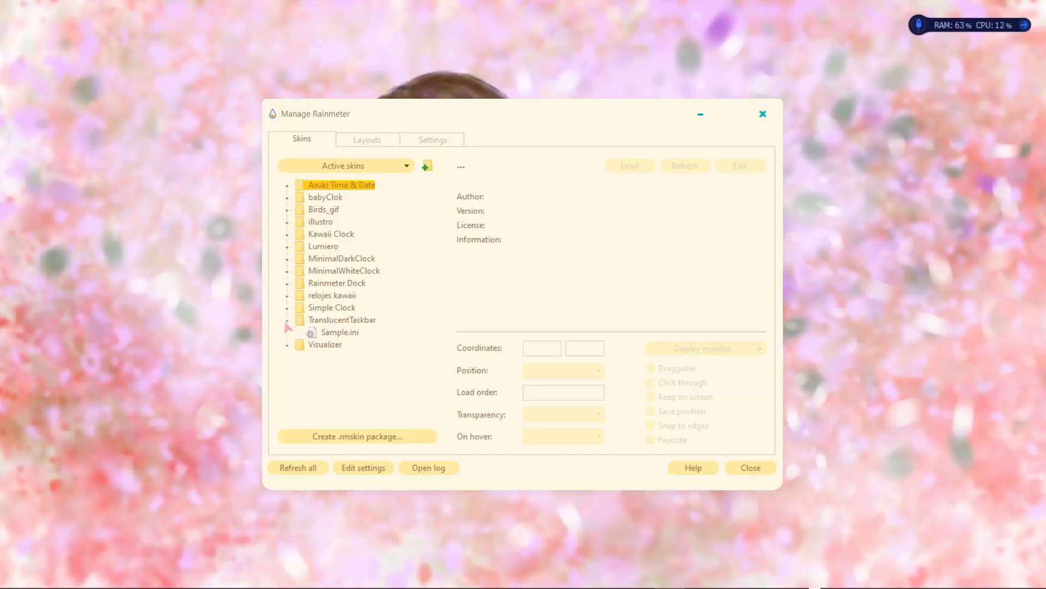
pyautogui.click(329, 334)
pyautogui.click(630, 166)
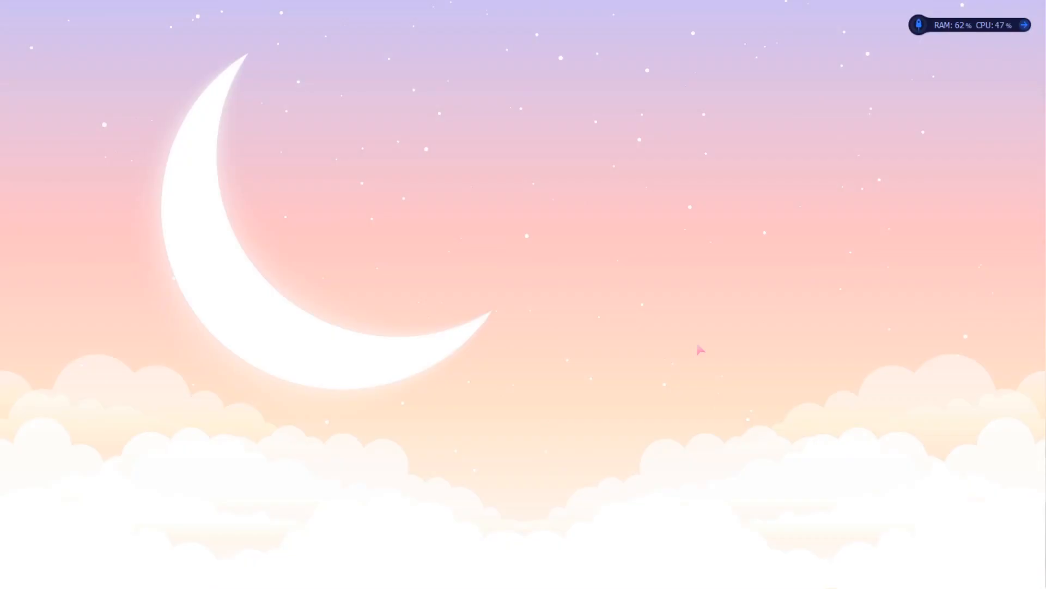
# Step: Switch the desktop wallpaper to the next background in the slideshow
pyautogui.rightClick(533, 346)
pyautogui.click(725, 445)
pyautogui.rightClick(640, 303)
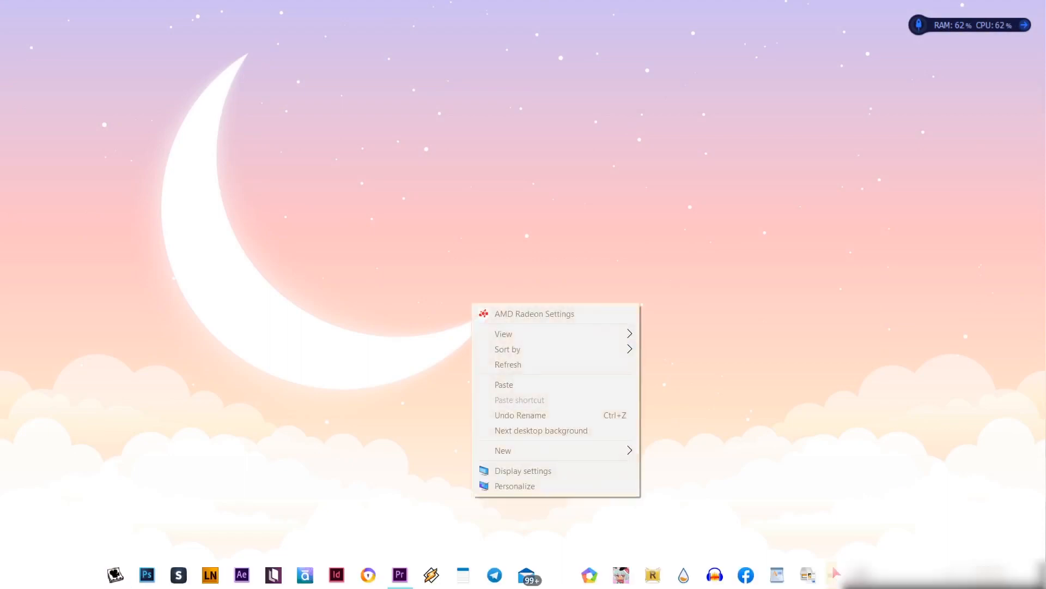
pyautogui.click(517, 431)
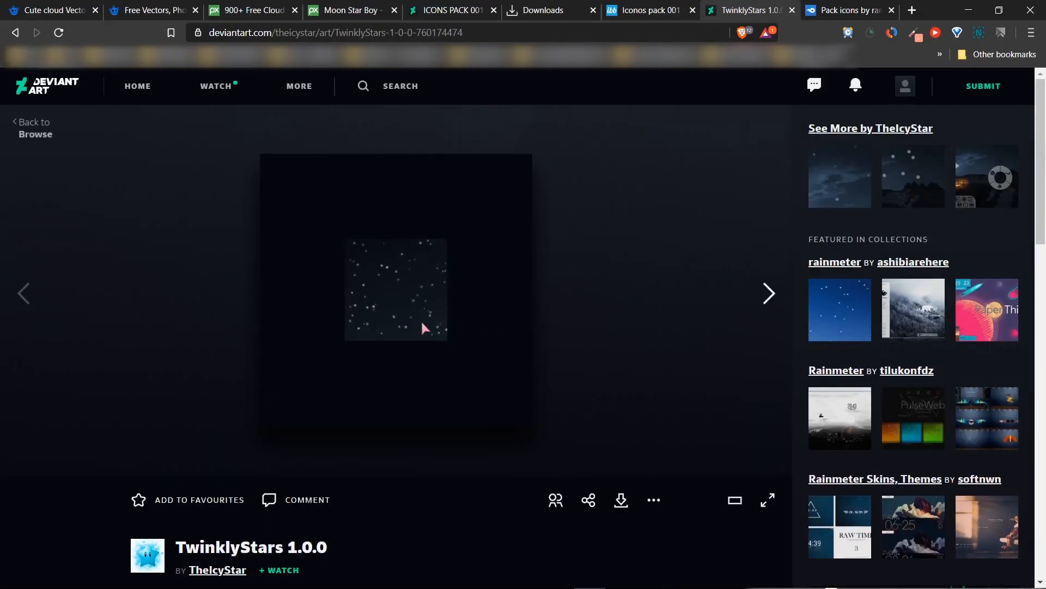
# Step: Switch to the browser, view the TwinklyStars, IcyStorm V2 and Rainy Days pages on DeviantArt, and download TwinklyStars 1.0.0
pyautogui.scroll(-3, 635, 364)
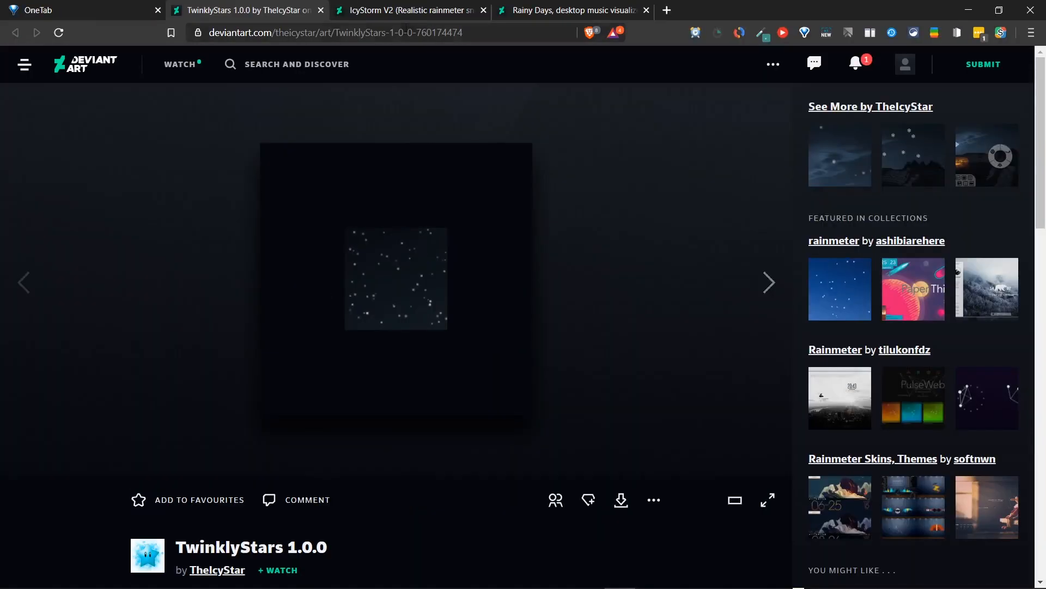
pyautogui.hotkey('ctrl', 'Tab')
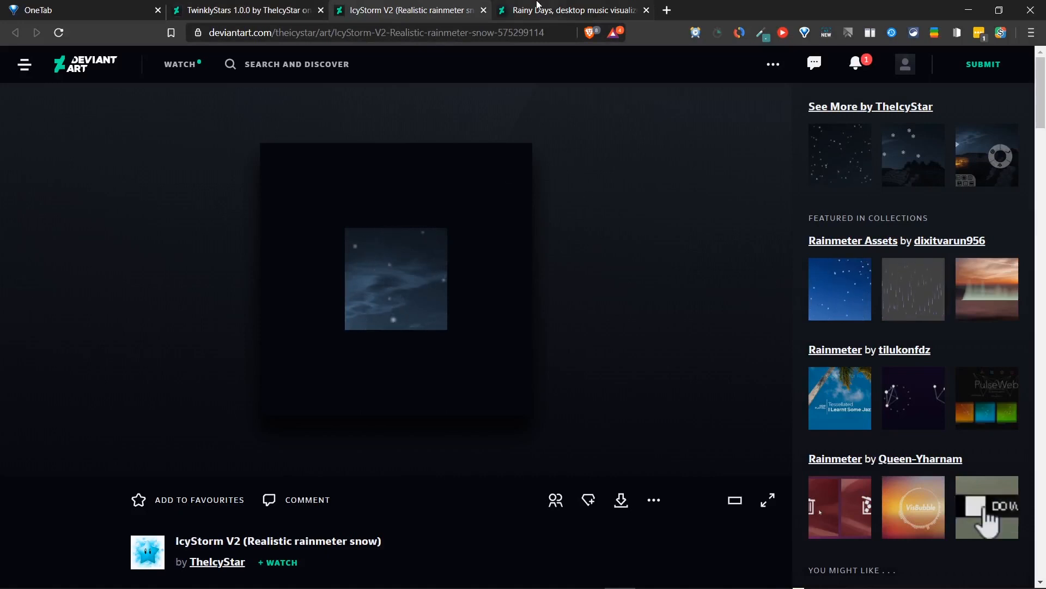
pyautogui.click(545, 10)
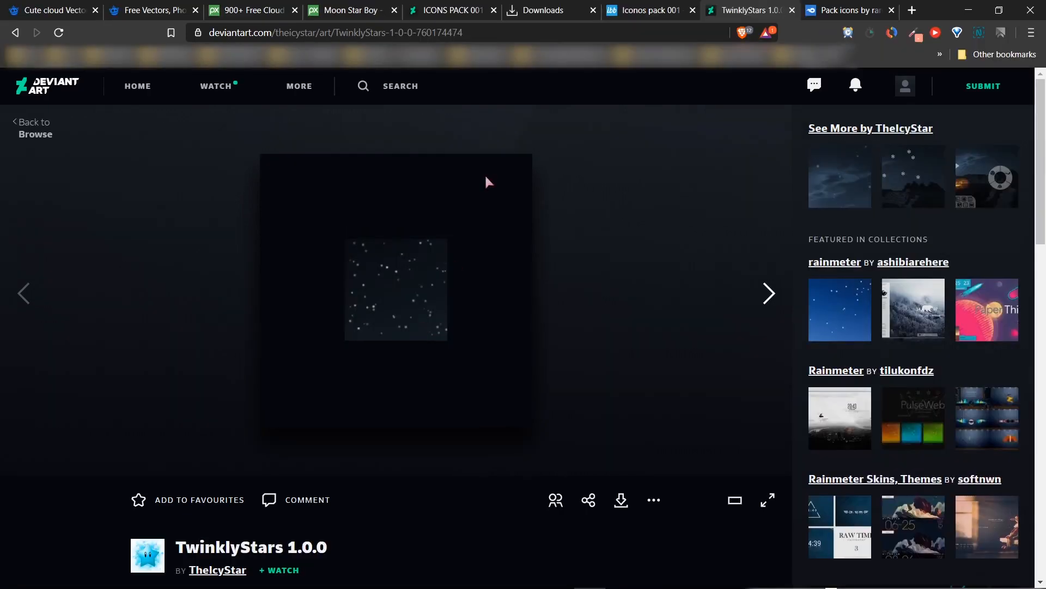
pyautogui.click(621, 500)
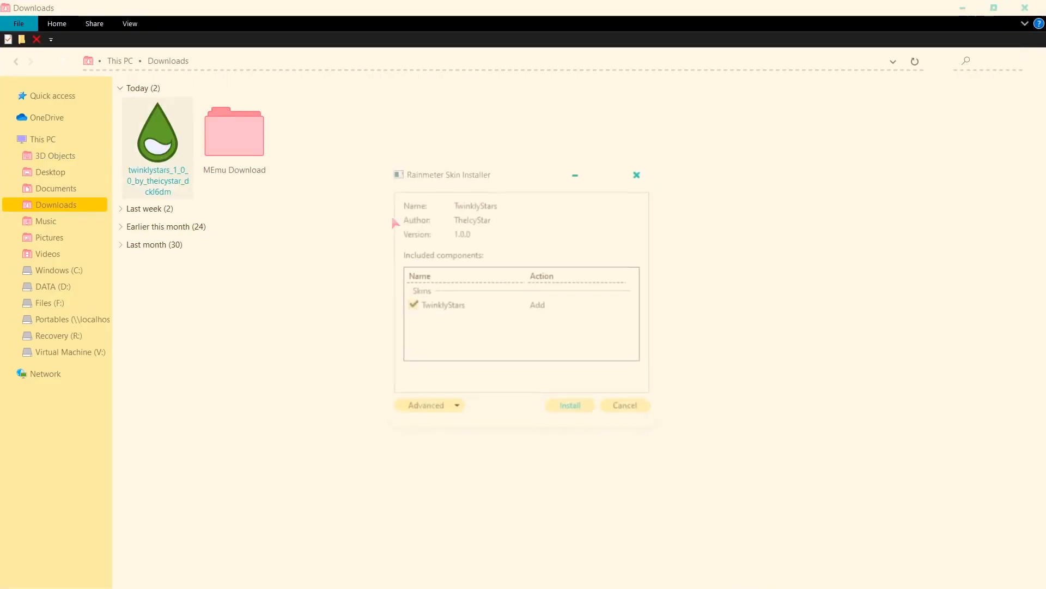
# Step: Install the TwinklyStars skin, set the position of its Stars.ini to On desktop, refresh it and close the Rainmeter manager
pyautogui.click(570, 407)
pyautogui.click(345, 358)
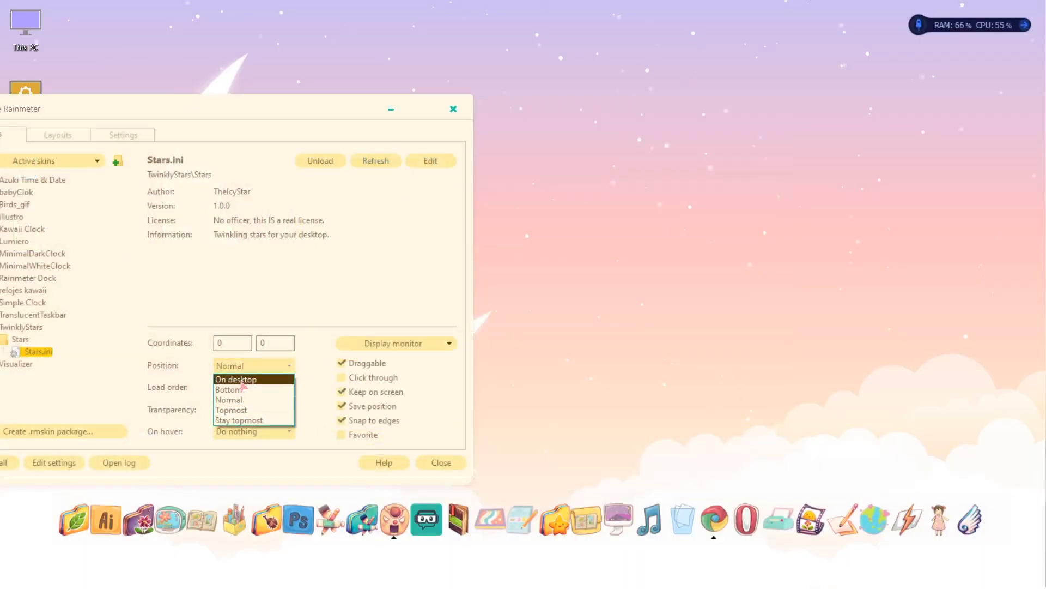
pyautogui.click(242, 381)
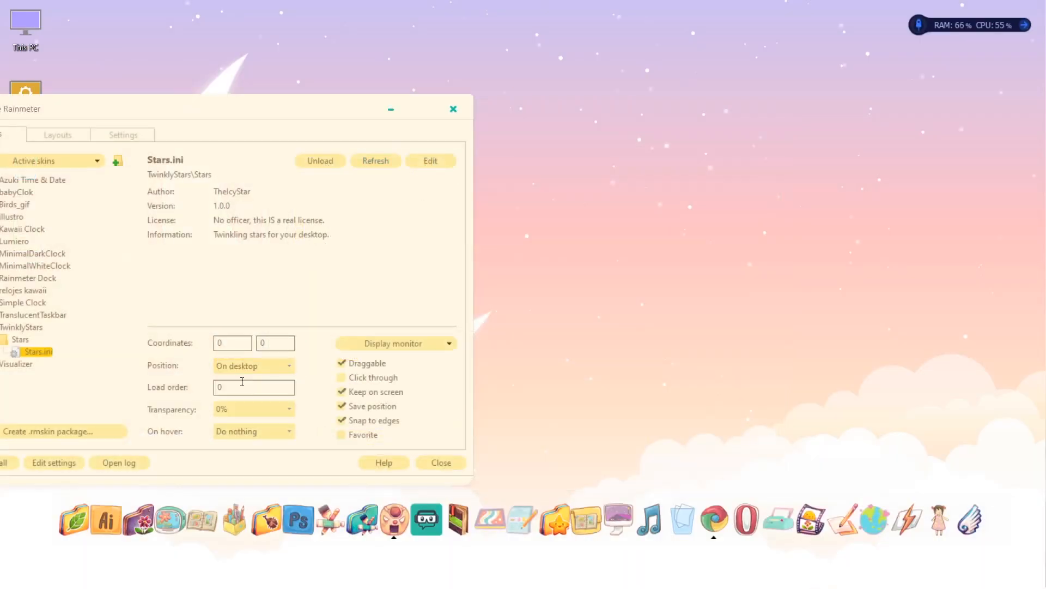
pyautogui.click(366, 162)
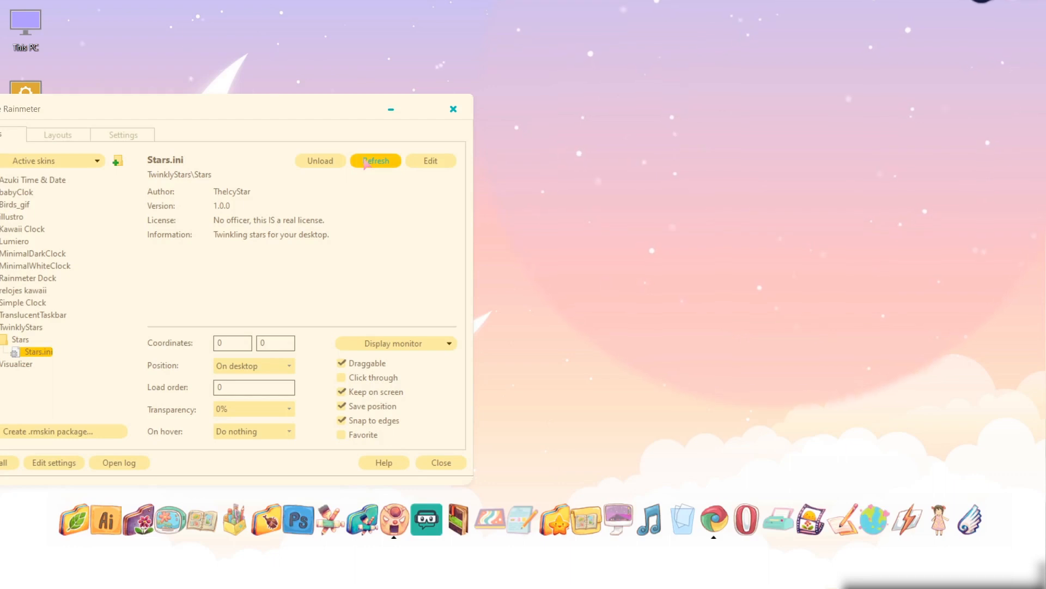
pyautogui.click(460, 462)
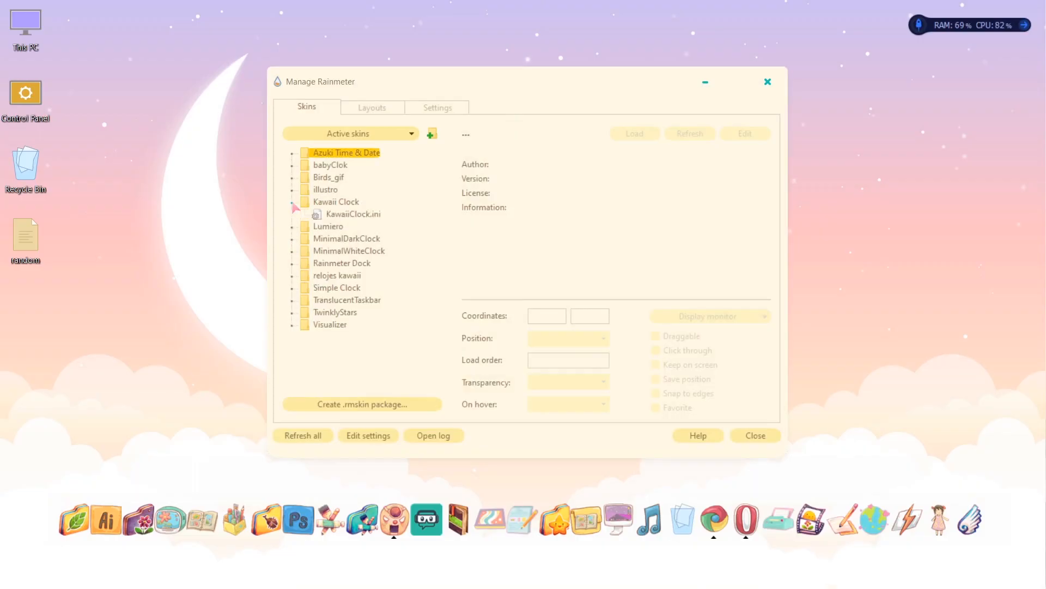
# Step: Open the Kawaii Clock skin's KawaiiClock.ini in Notepad and look through its sections
pyautogui.click(348, 214)
pyautogui.click(745, 134)
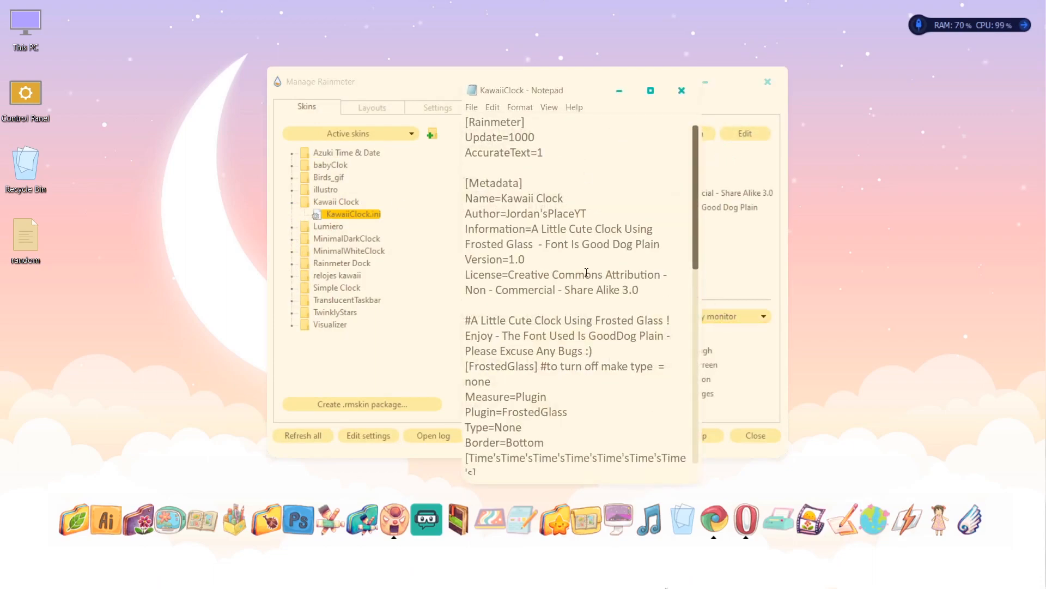
pyautogui.scroll(-10, 584, 349)
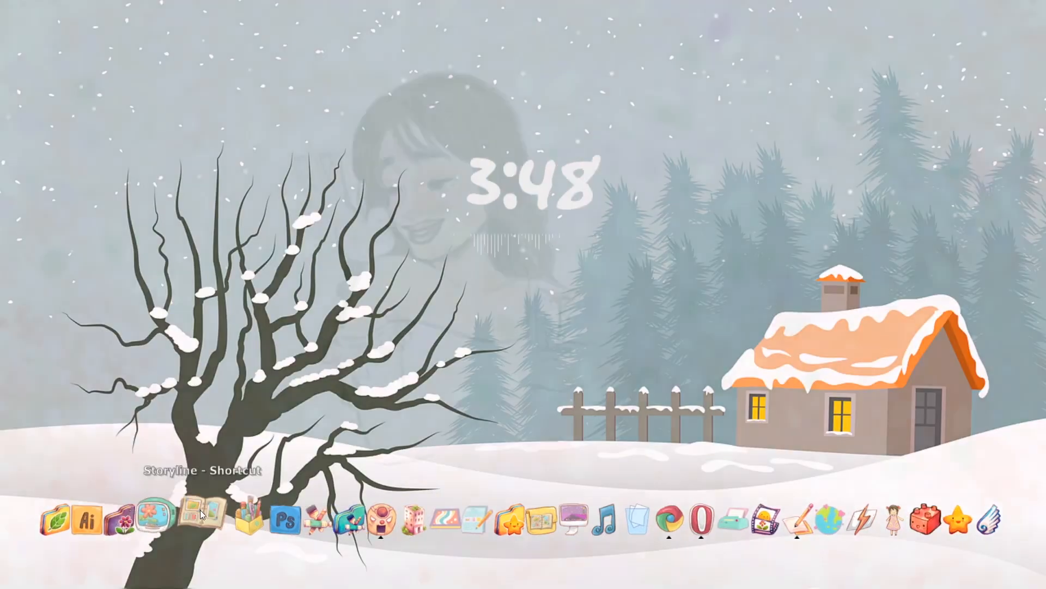